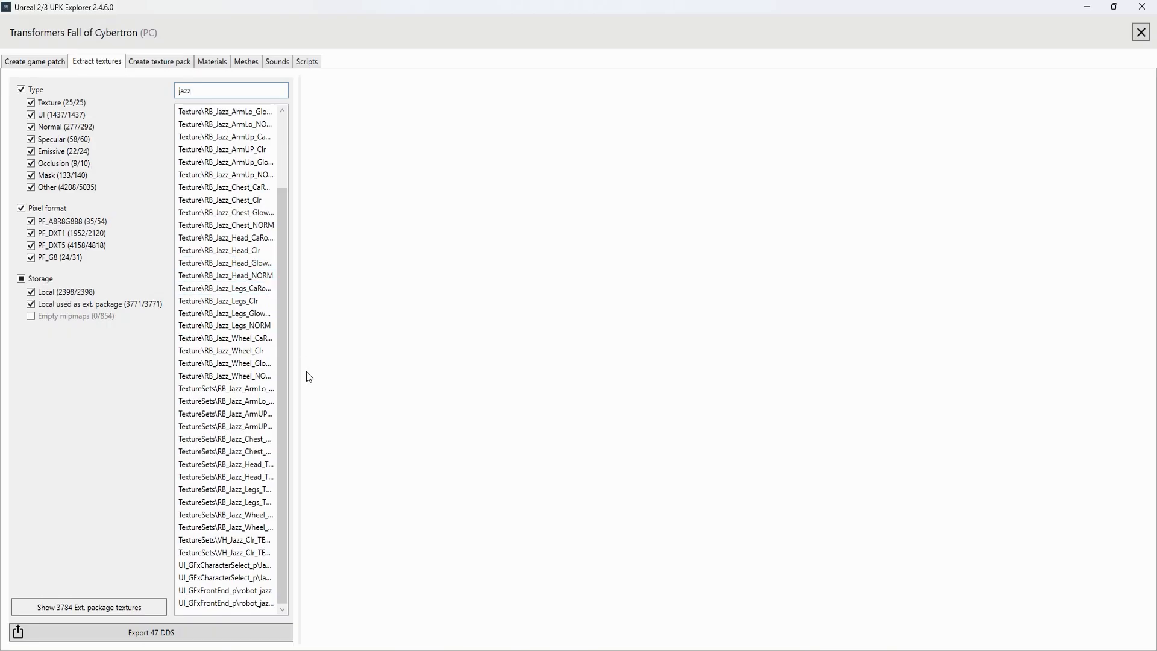
# - Export the Jazz chest textures RB_Jazz_Chest_TEXSET_Color_NormX and RB_Jazz_Chest_TEXSET_Masks_NormY as DDS files
pyautogui.click(247, 451)
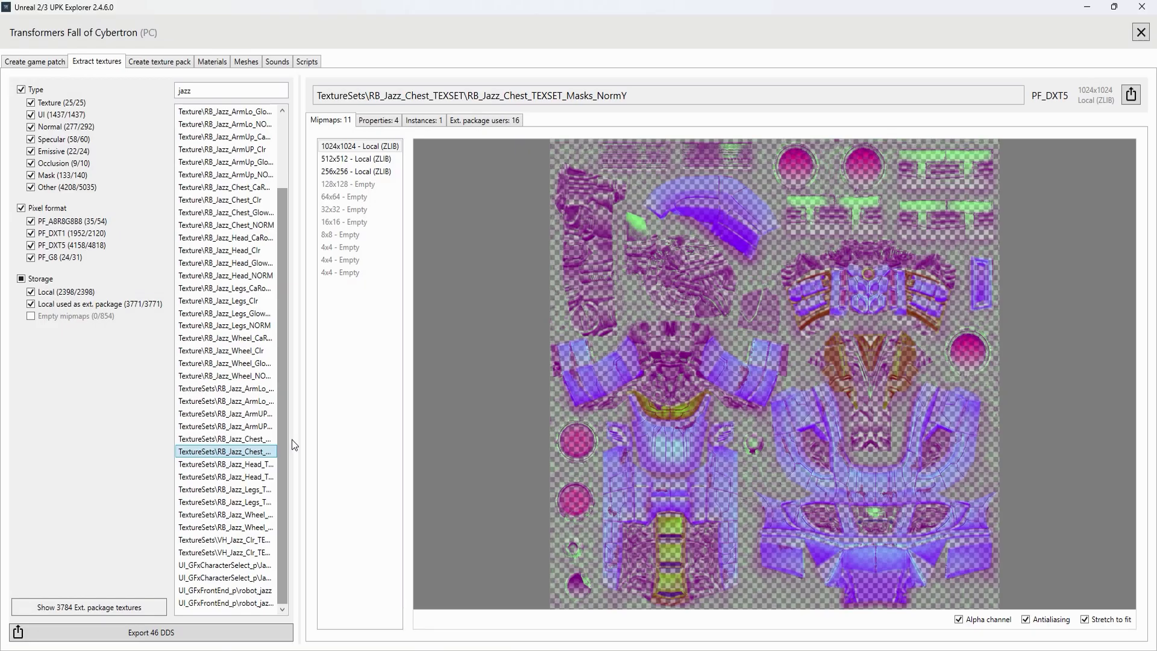
pyautogui.press('Up')
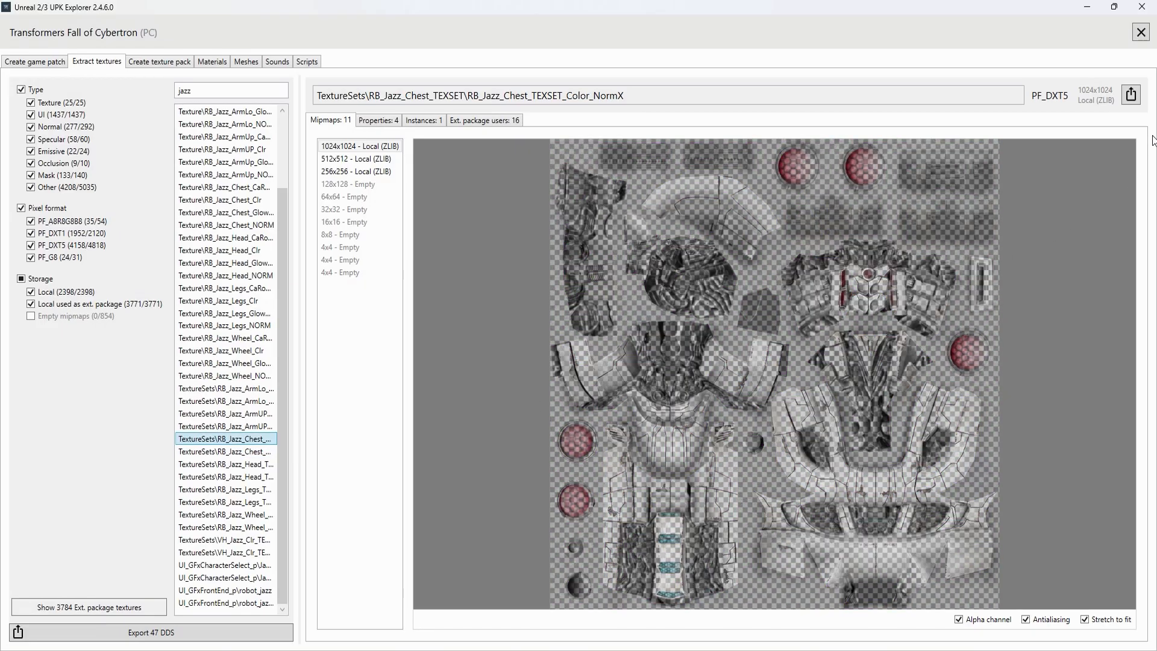
pyautogui.click(1131, 94)
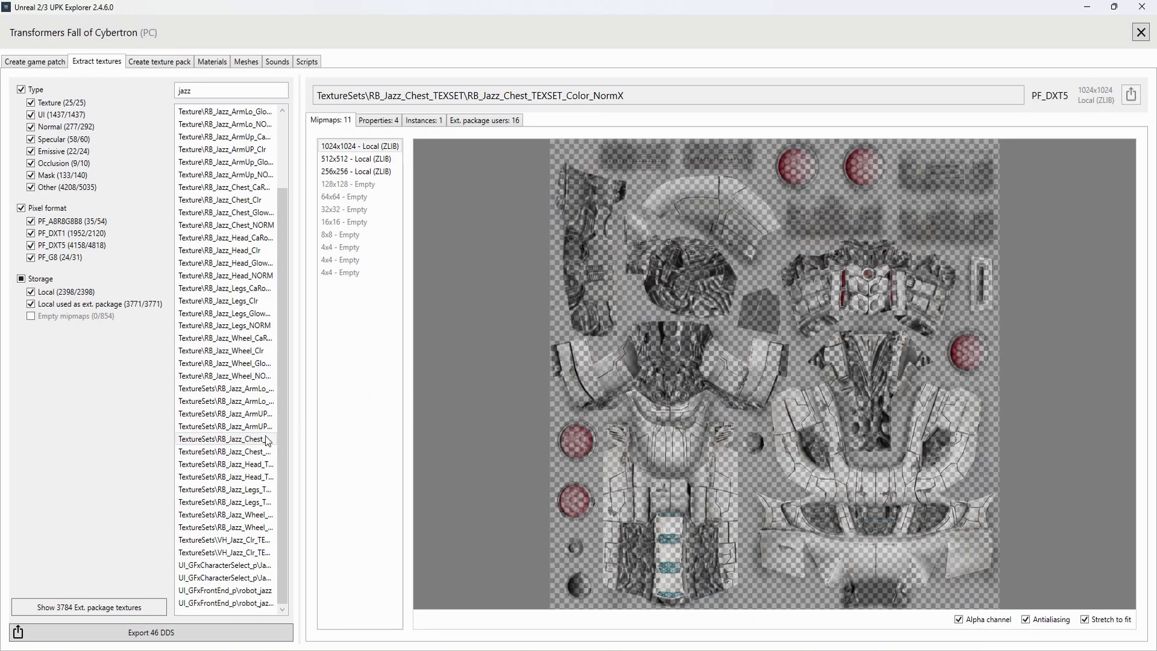
pyautogui.click(255, 452)
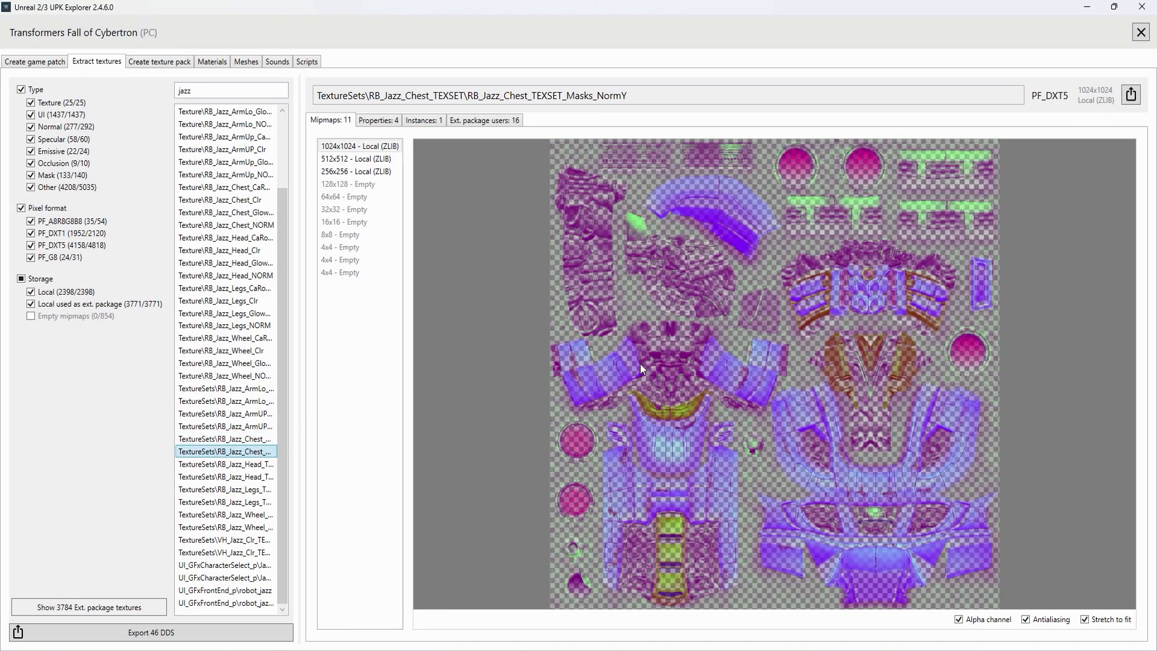
pyautogui.click(1126, 97)
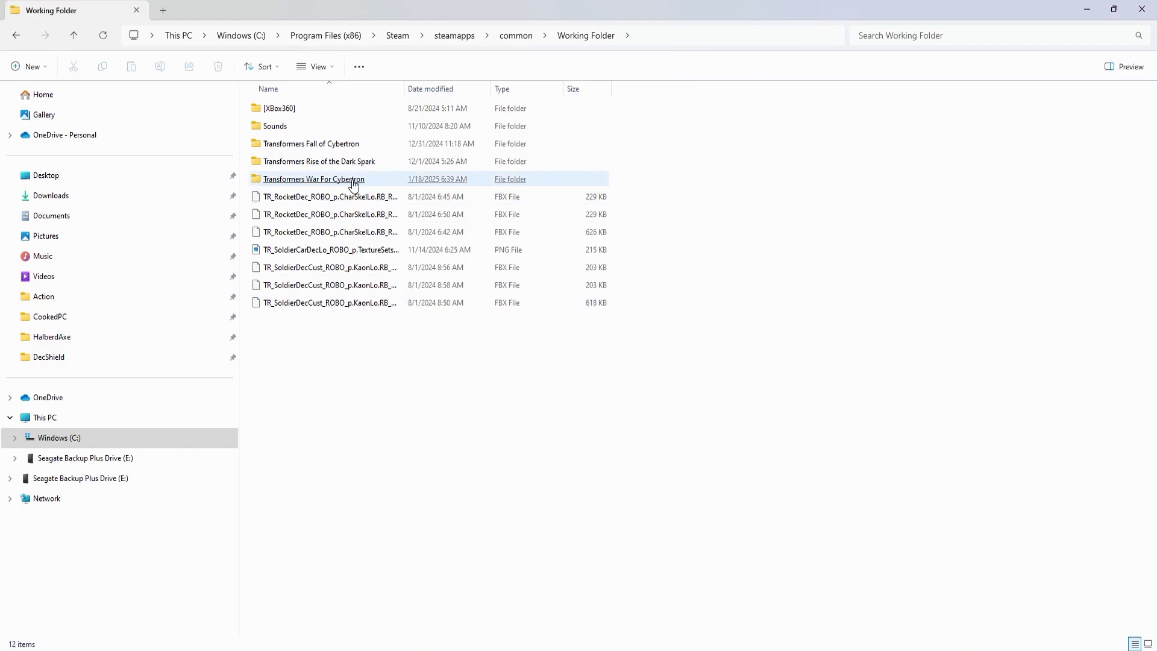
# - In File Explorer, go to Transformers Fall of Cybertron > Exports > PF_DXT5 and open the exported Color_NormX texture in GIMP
pyautogui.doubleClick(329, 145)
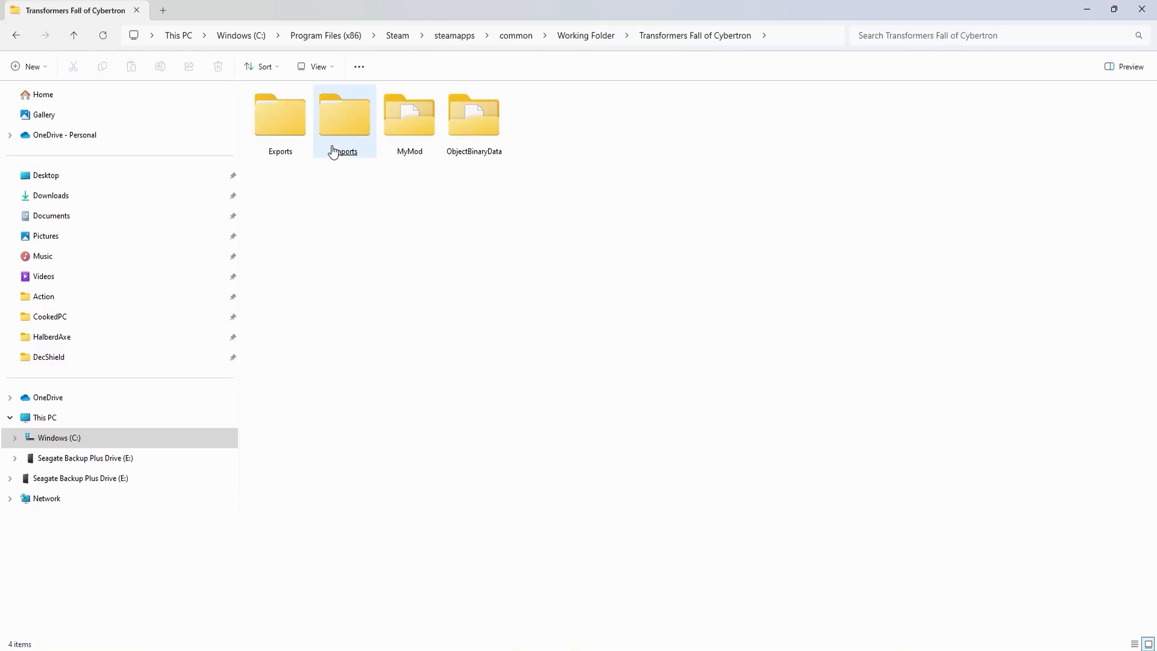
pyautogui.doubleClick(290, 154)
pyautogui.click(289, 129)
pyautogui.doubleClick(290, 129)
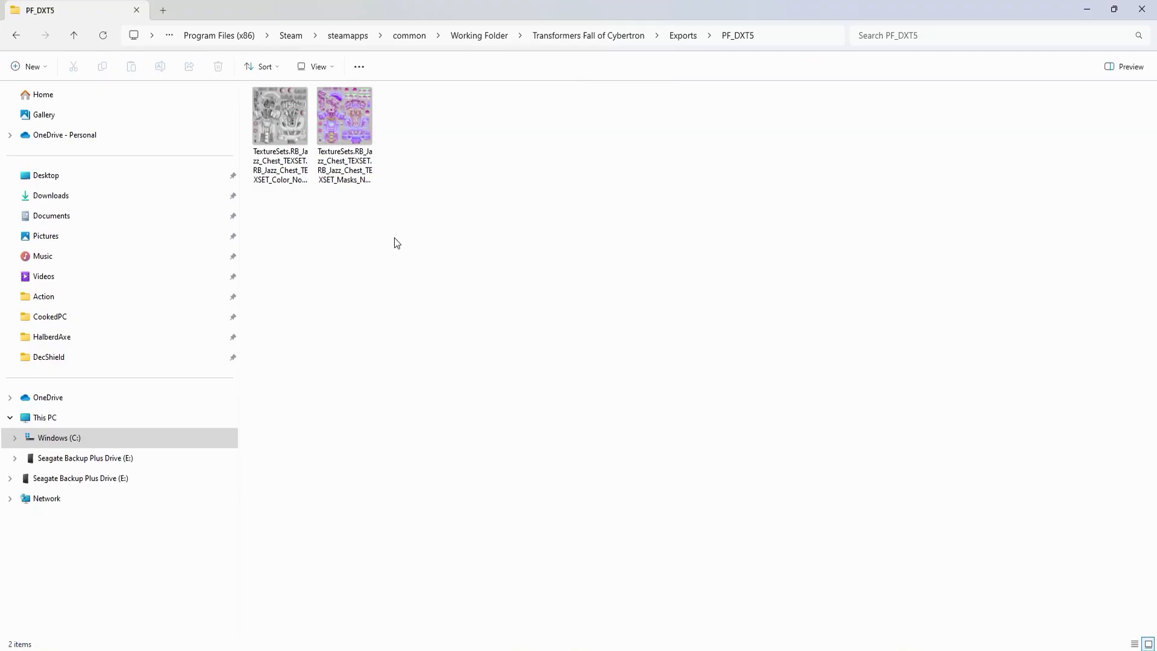
pyautogui.click(288, 109)
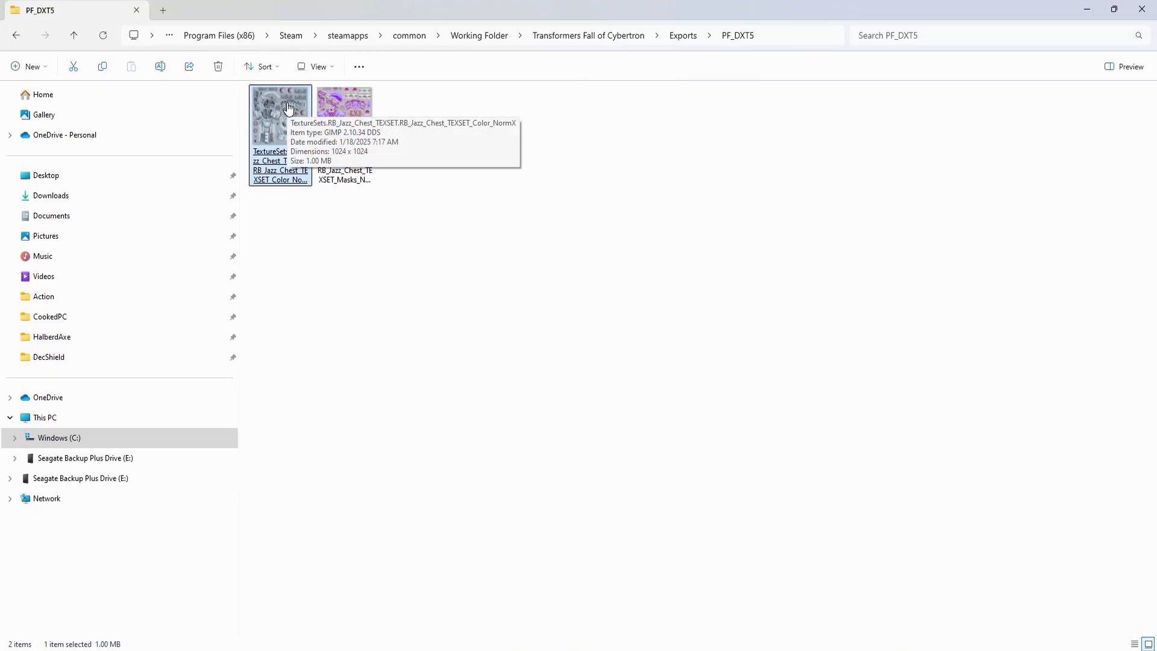
pyautogui.doubleClick(288, 109)
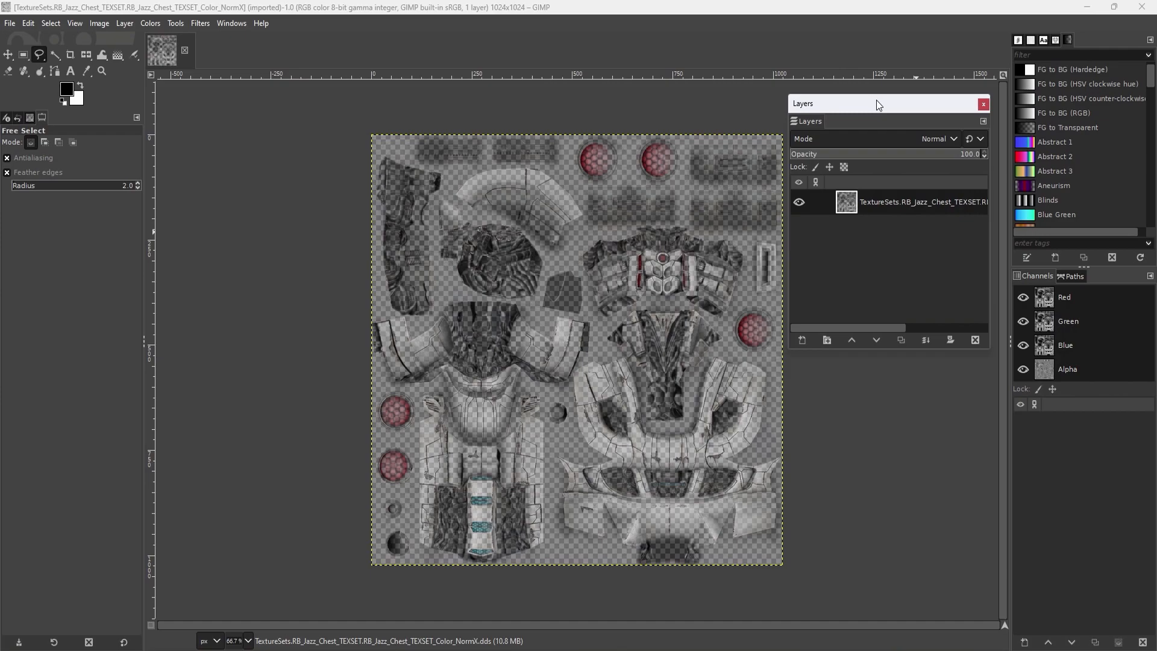
# - Bring up the Channels dialog for the chest color texture
pyautogui.click(1044, 276)
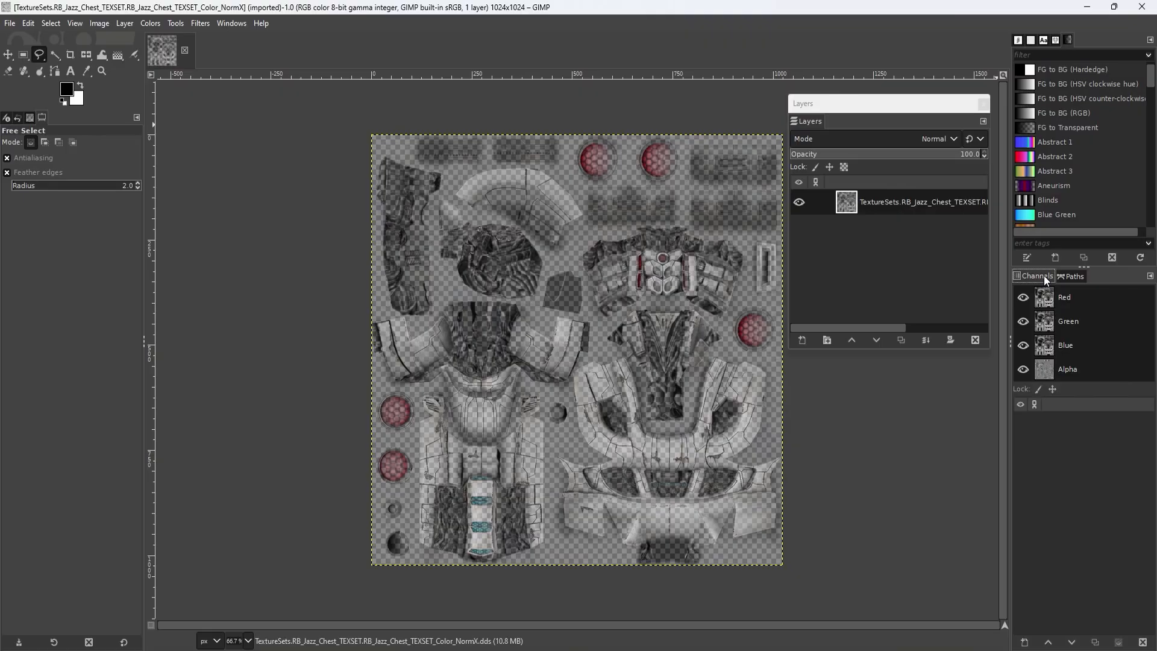
pyautogui.click(231, 23)
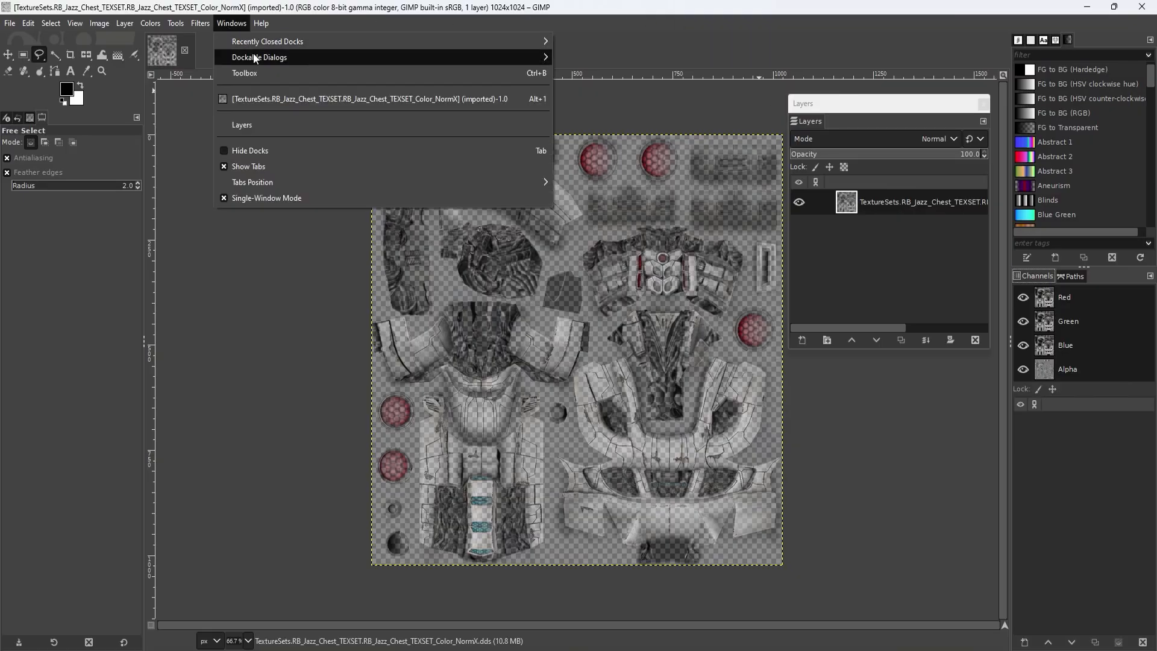
pyautogui.moveTo(253, 54)
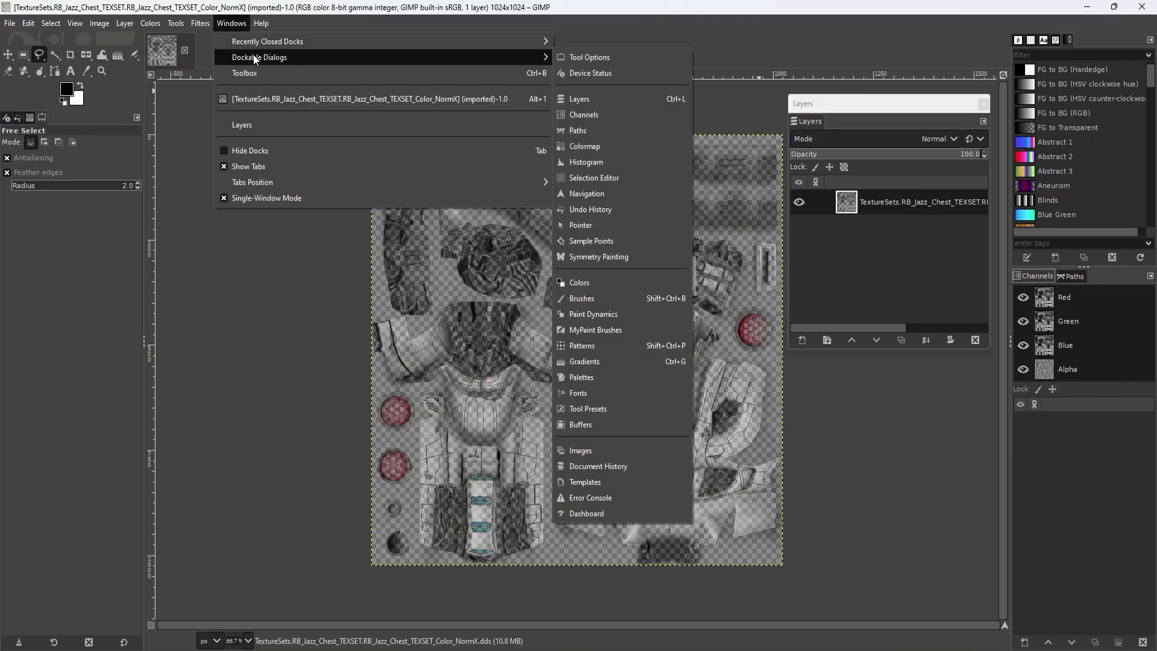
pyautogui.click(592, 114)
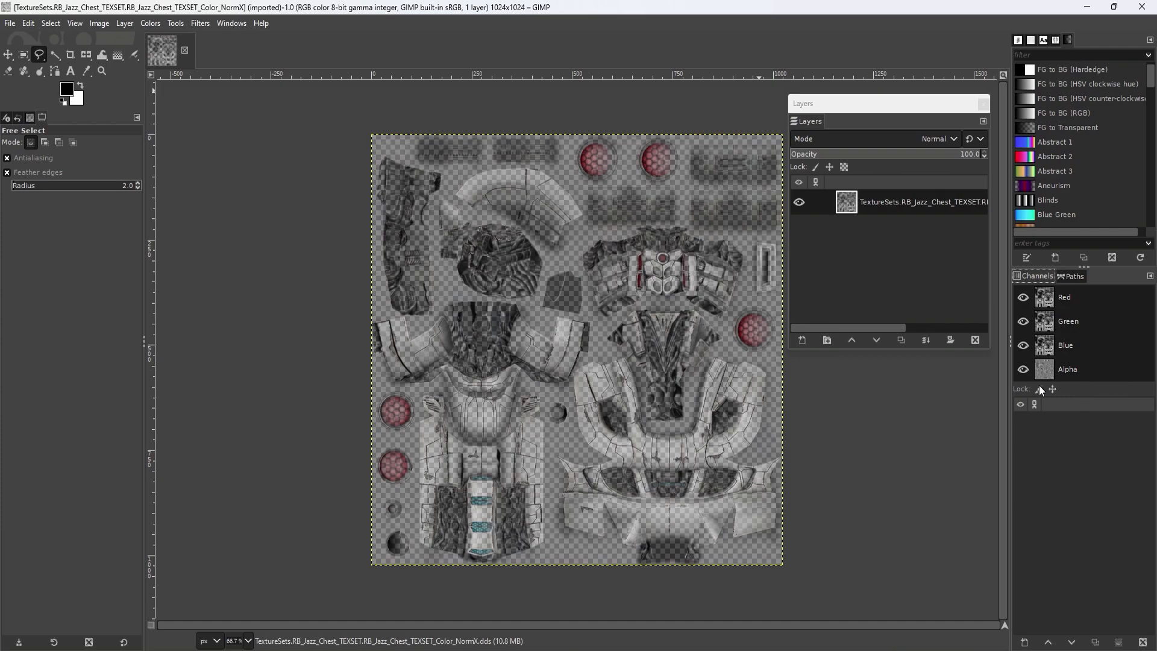
# - Preview the color texture with its Alpha channel hidden, then try removing its transparency and undo that change
pyautogui.click(1023, 369)
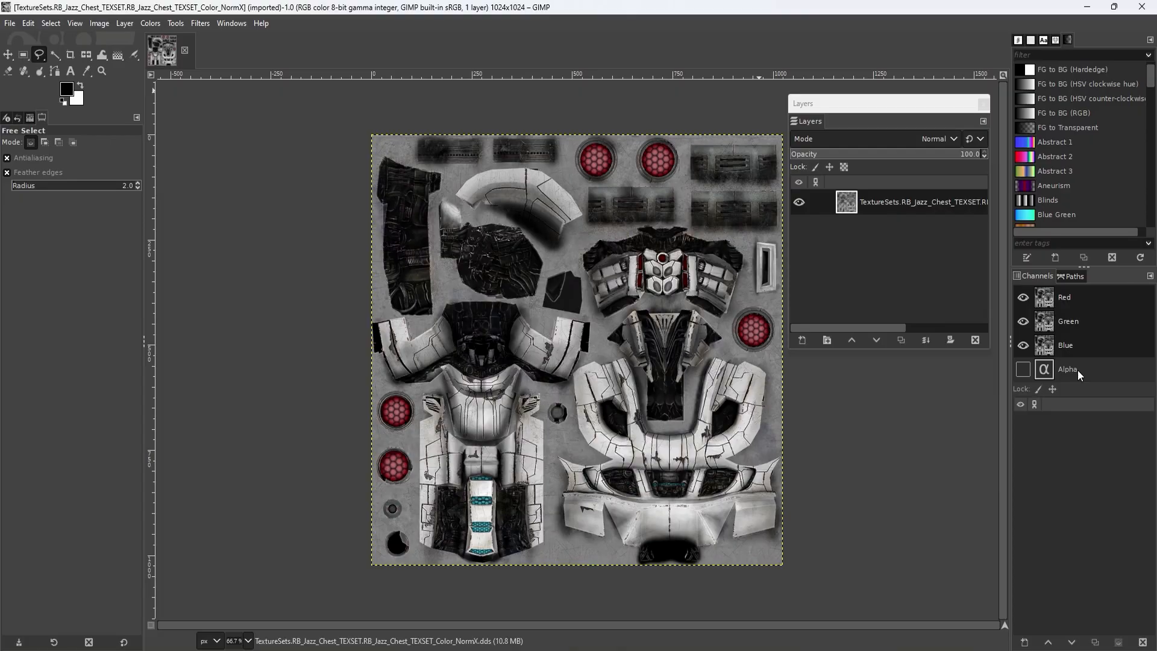
pyautogui.click(1073, 372)
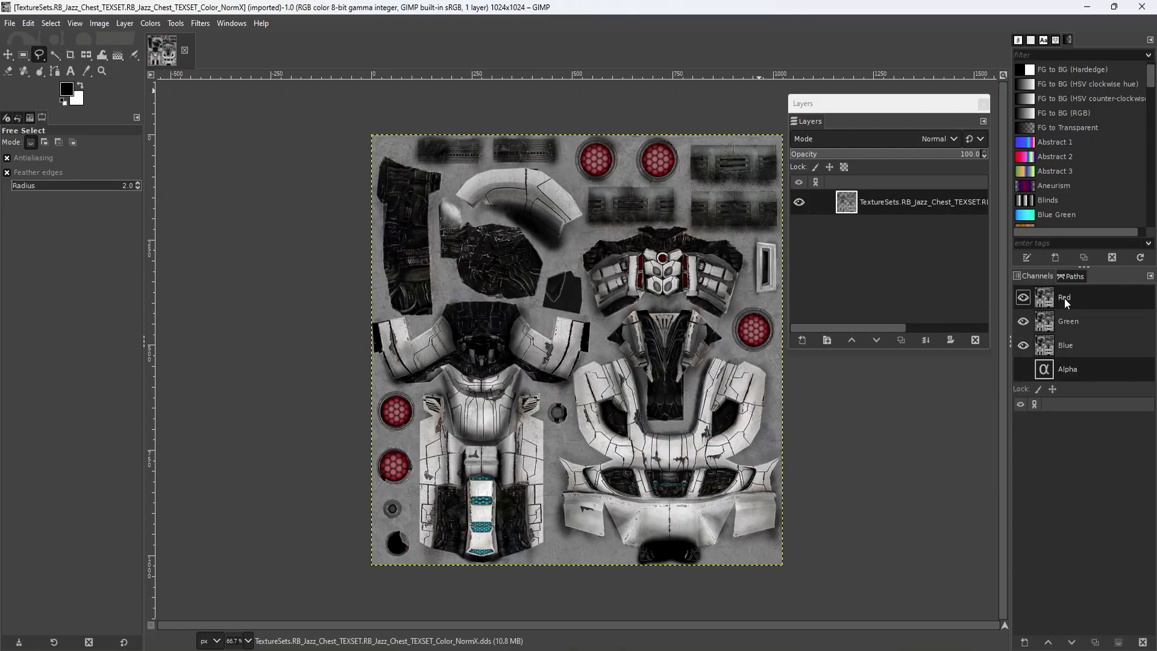
pyautogui.click(1022, 368)
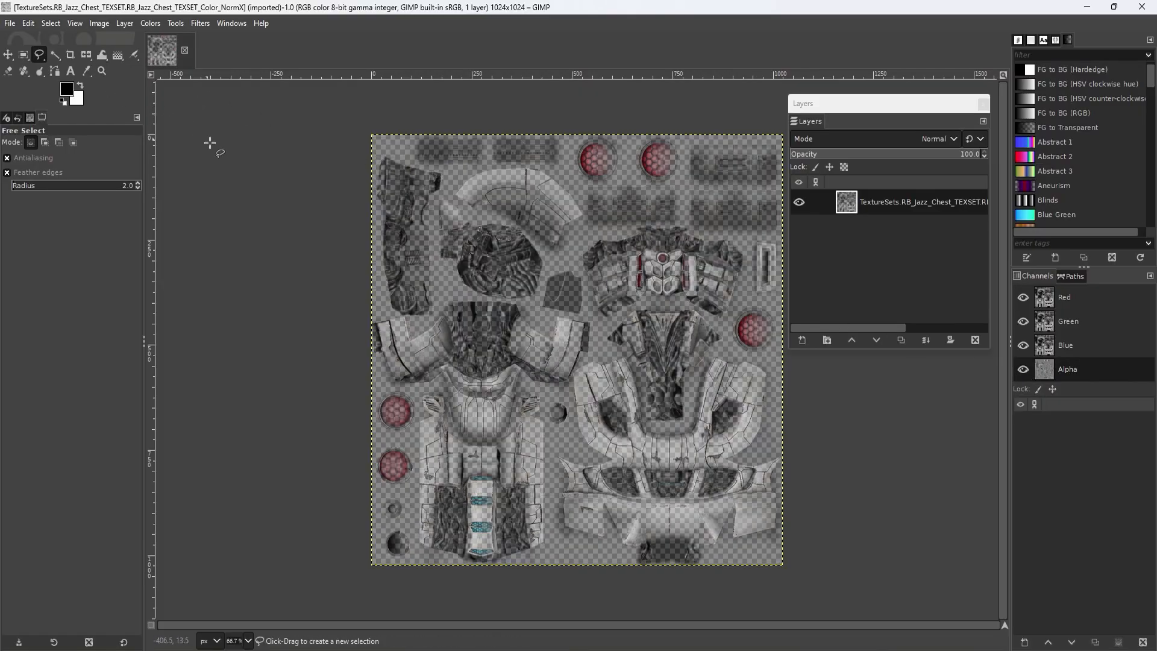
pyautogui.hotkey('ctrl', '.')
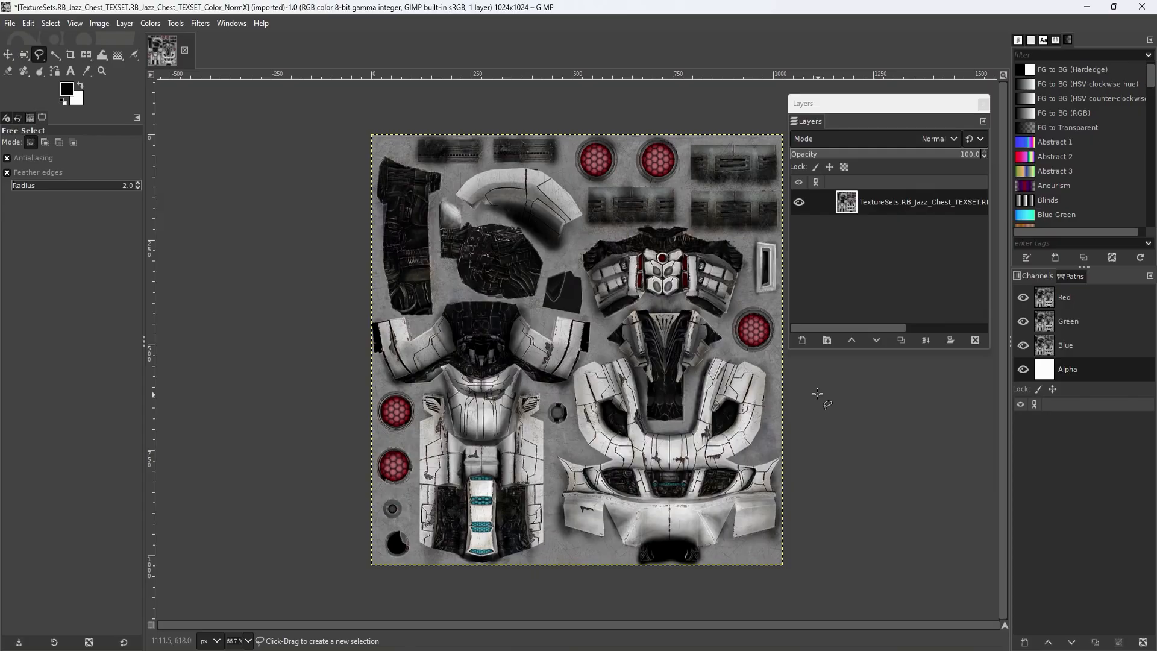
pyautogui.hotkey('ctrl', 'z')
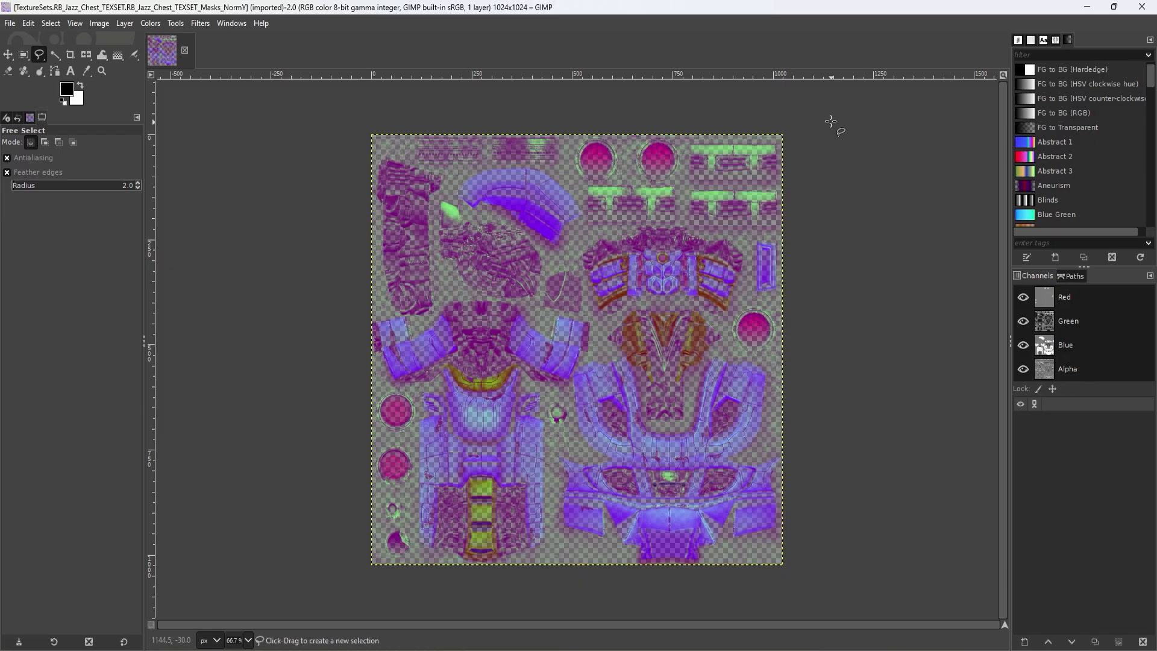
# - Copy the Green channel of the Masks_NormY texture into the image as a new layer
pyautogui.click(1065, 296)
pyautogui.click(1060, 318)
pyautogui.click(1065, 367)
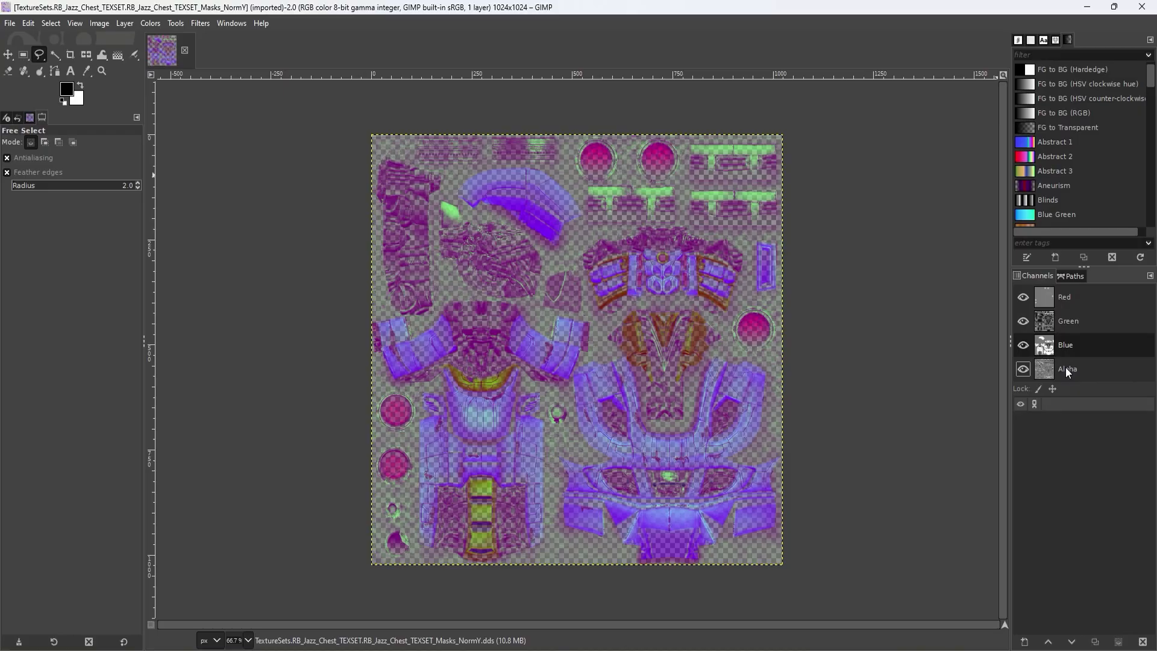
pyautogui.click(1075, 323)
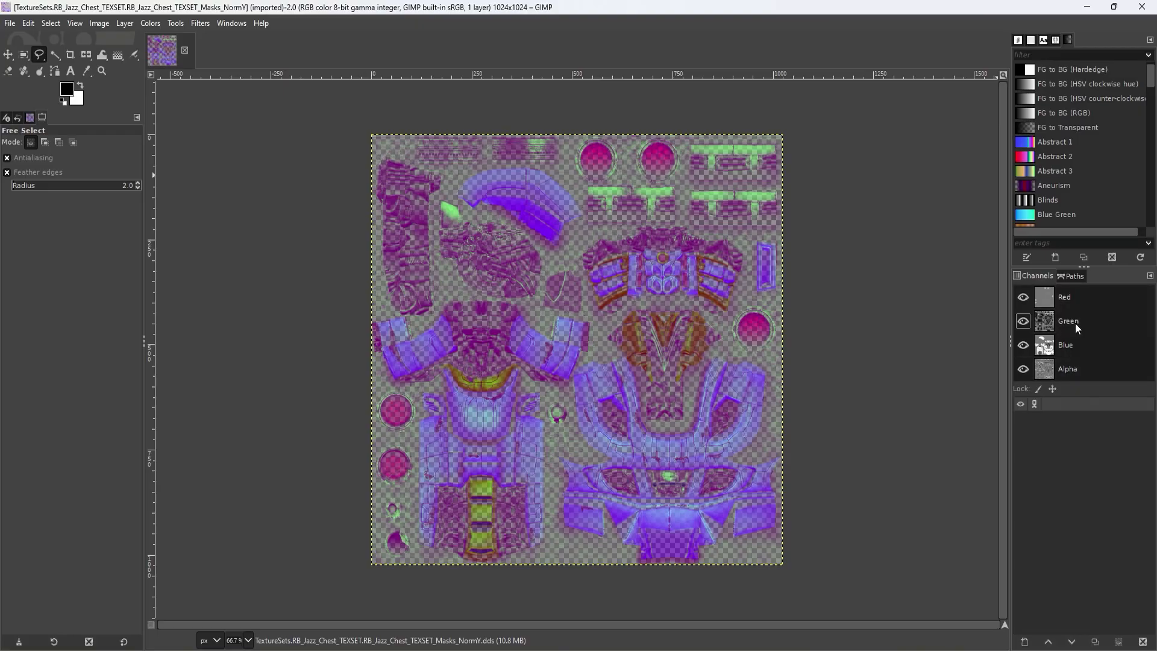
pyautogui.moveTo(1075, 323); pyautogui.dragTo(584, 260)
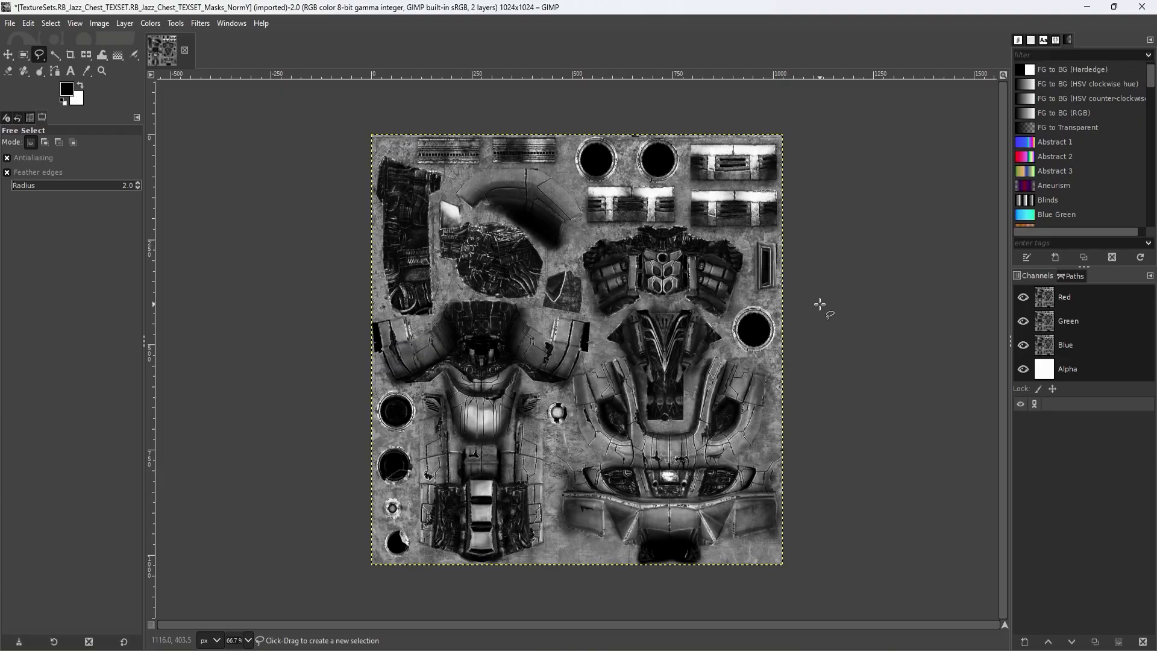
# - Examine the round lights and vent panels in the green-channel copy, then undo adding that layer
pyautogui.scroll(5, 765, 325)
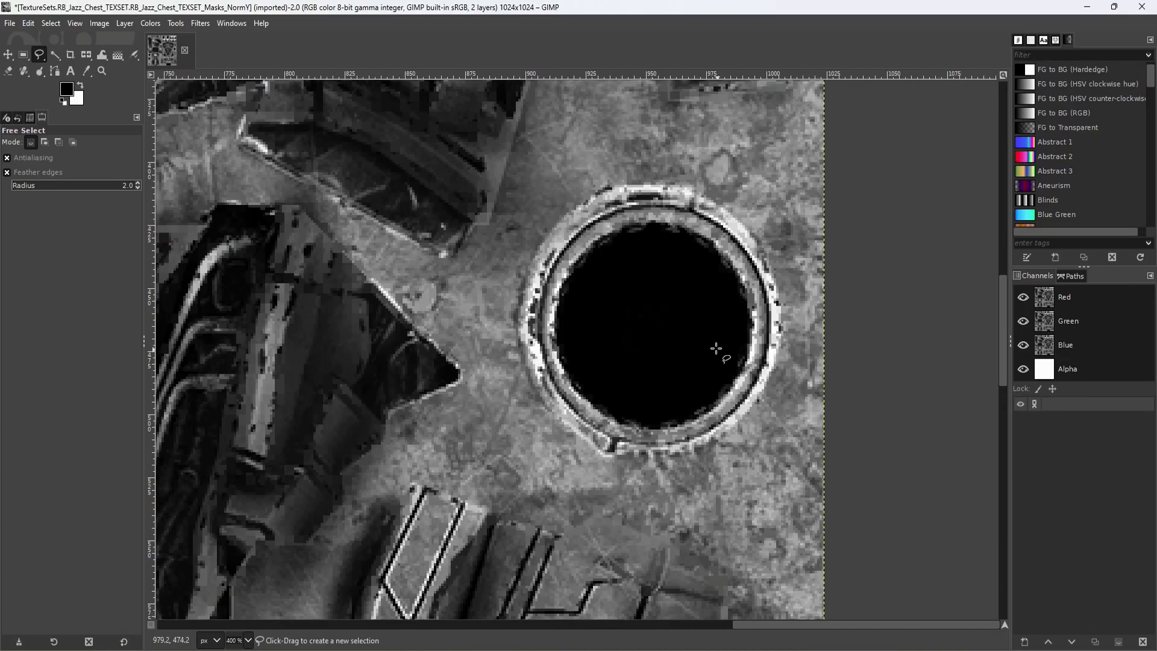
pyautogui.moveTo(1002, 312); pyautogui.dragTo(1011, 104)
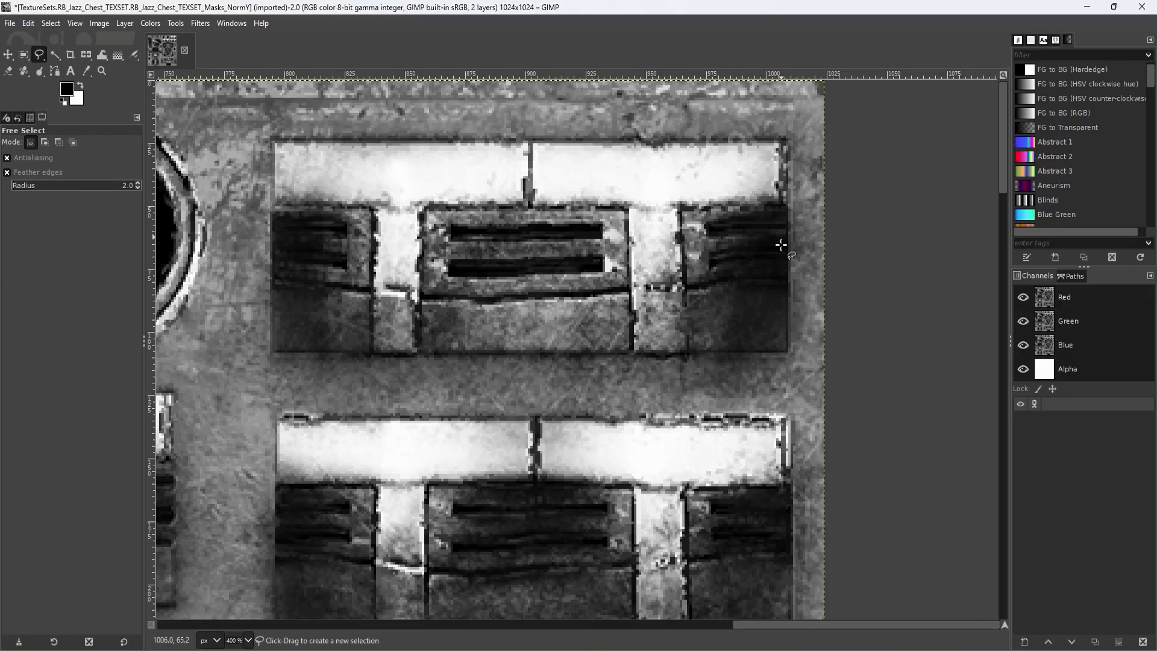
pyautogui.scroll(-6, 562, 367)
pyautogui.scroll(-3, 561, 367)
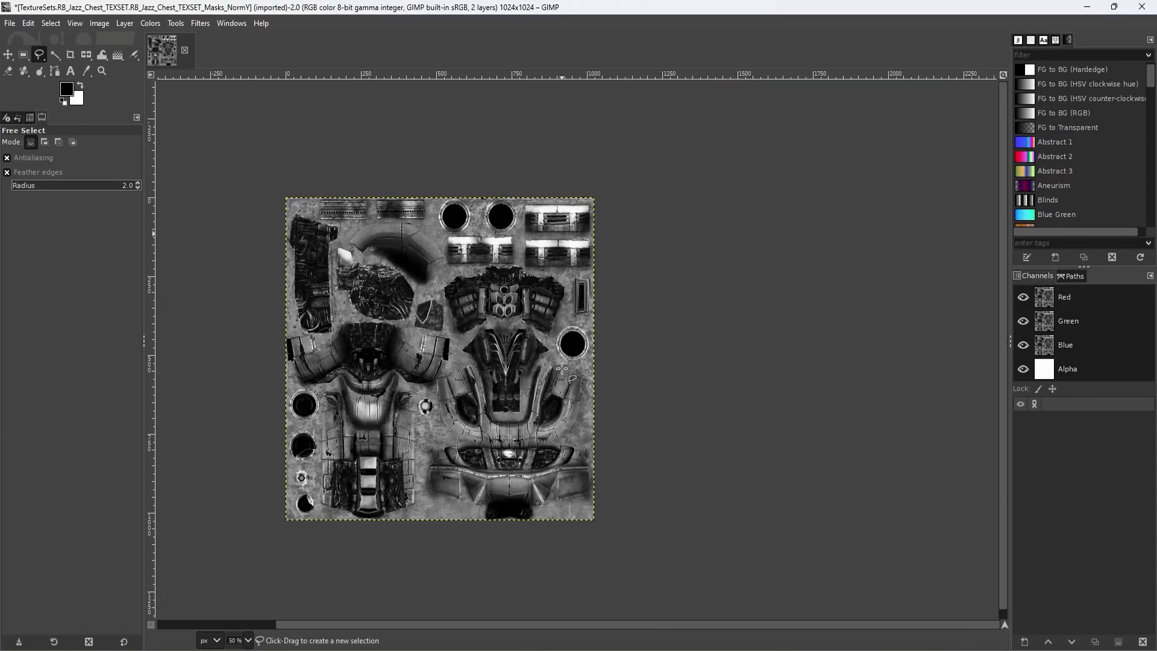
pyautogui.hscroll(-2, 562, 368)
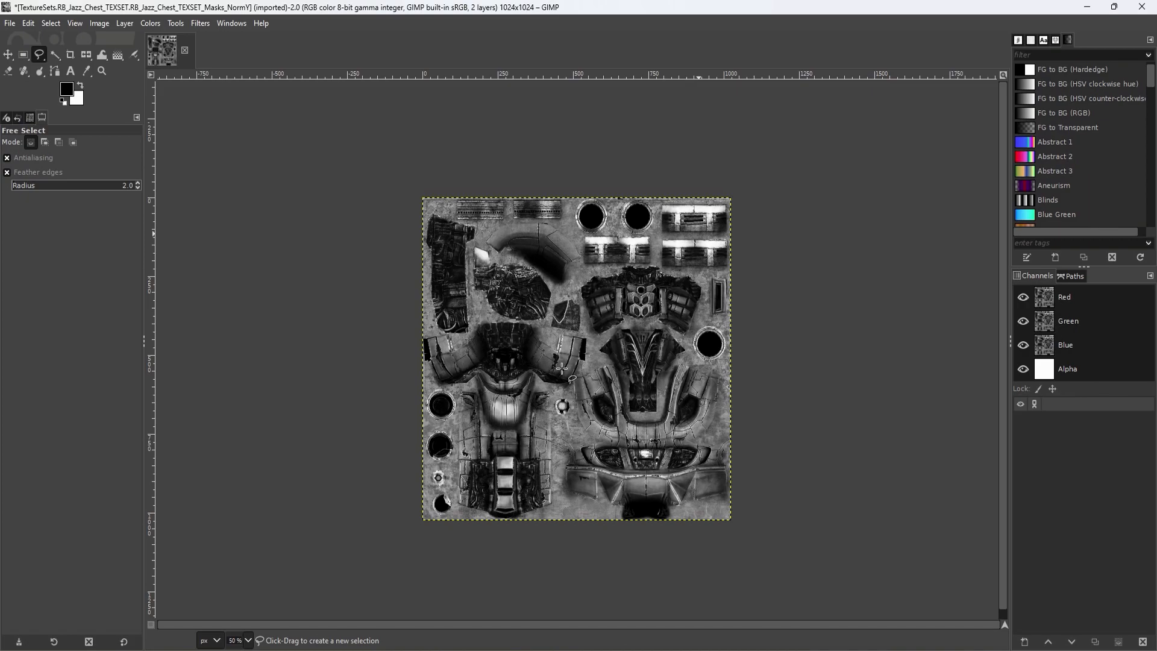
pyautogui.hotkey('ctrl', 'z')
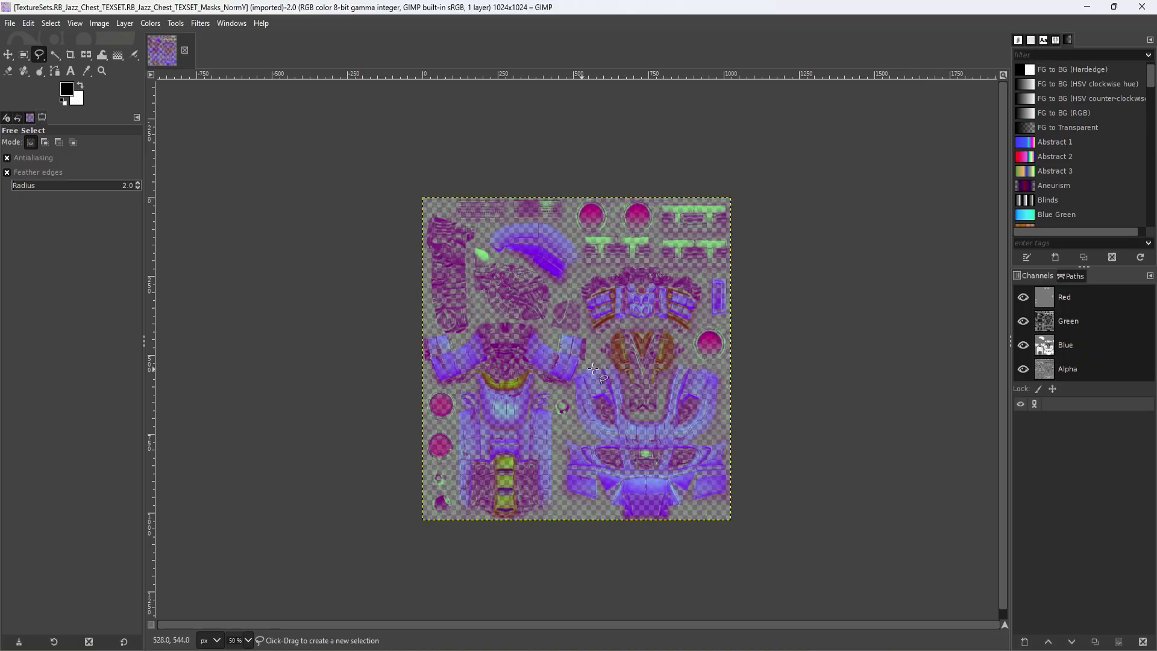
# - Copy the Blue channel of the Masks_NormY texture into the image as a new layer and inspect it
pyautogui.moveTo(1068, 350); pyautogui.dragTo(548, 331)
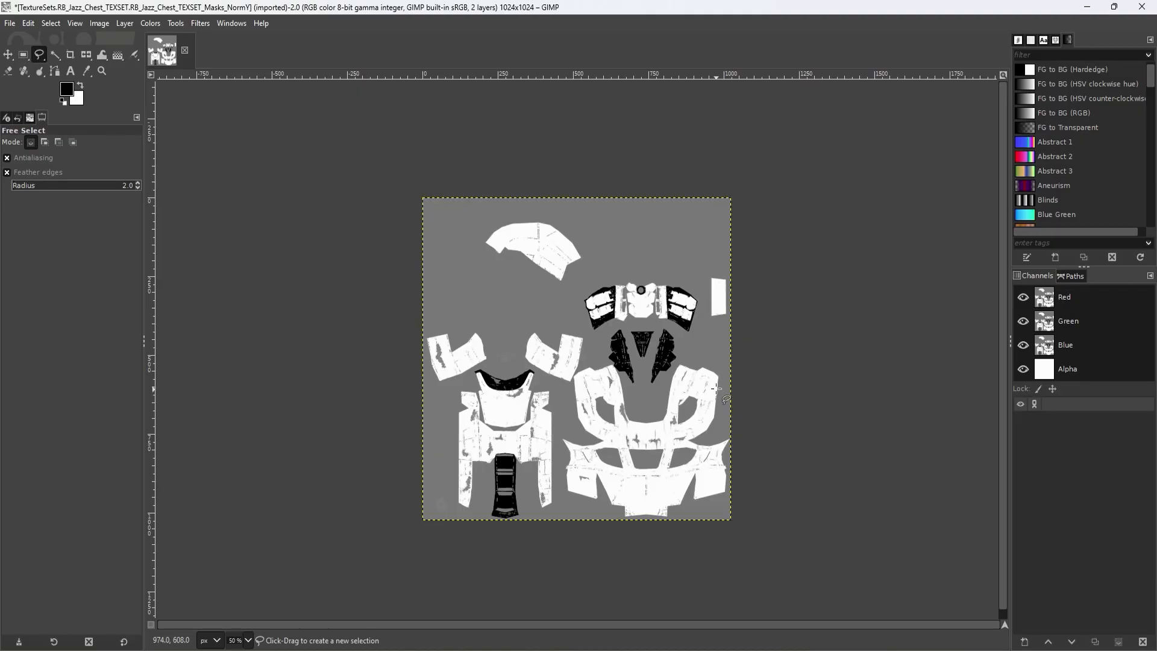
pyautogui.scroll(1, 704, 456)
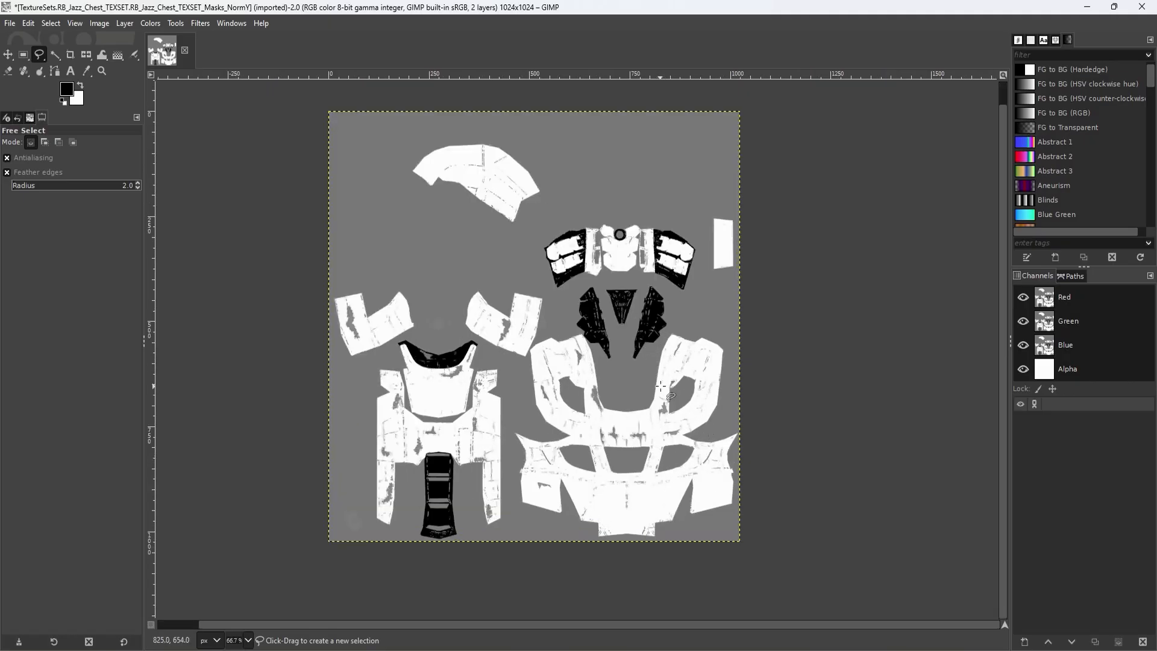
pyautogui.scroll(1, 648, 351)
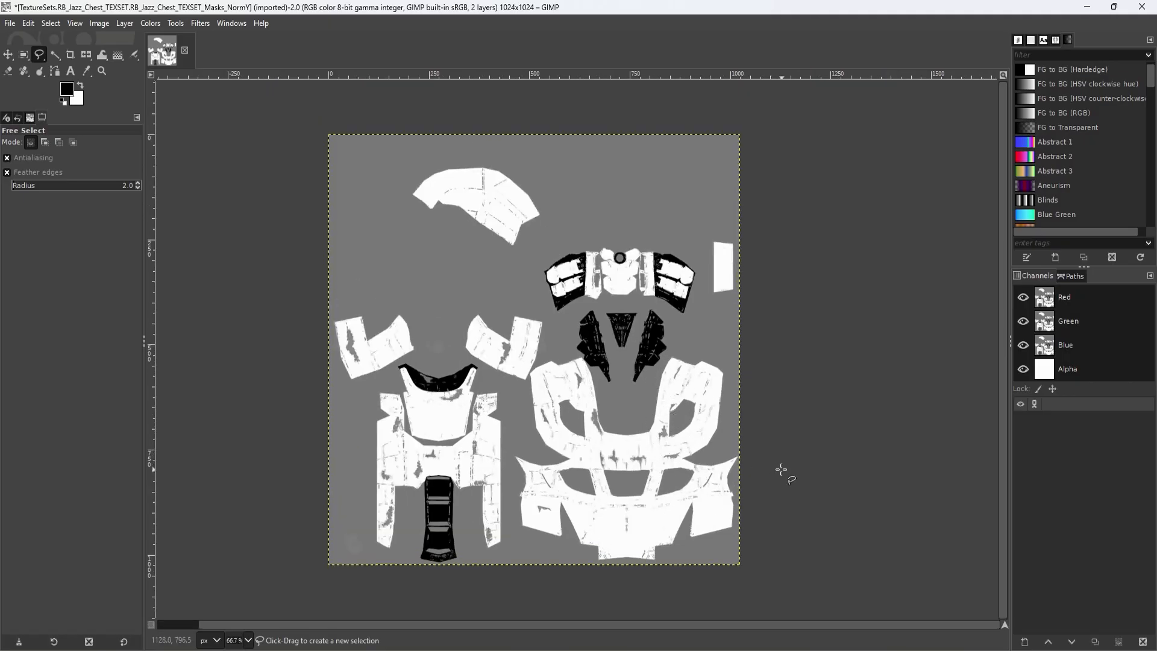
pyautogui.hscroll(-1, 780, 468)
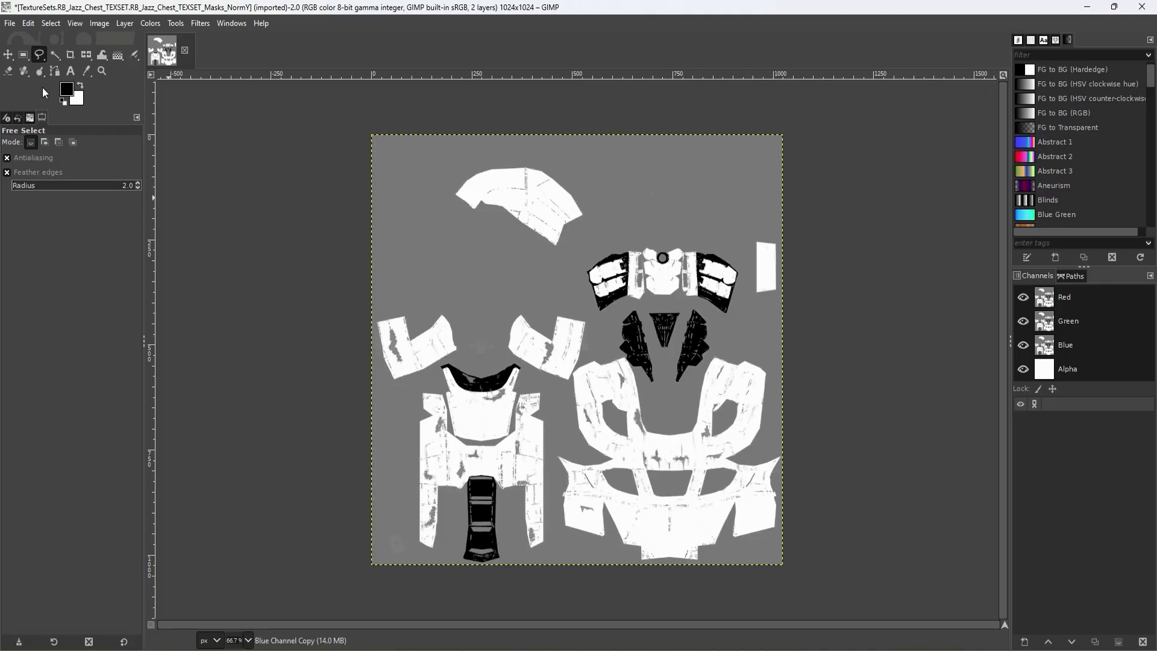
# - Sample the gray background of the blue-channel copy as the foreground color and check its HTML notation
pyautogui.click(86, 70)
pyautogui.click(431, 241)
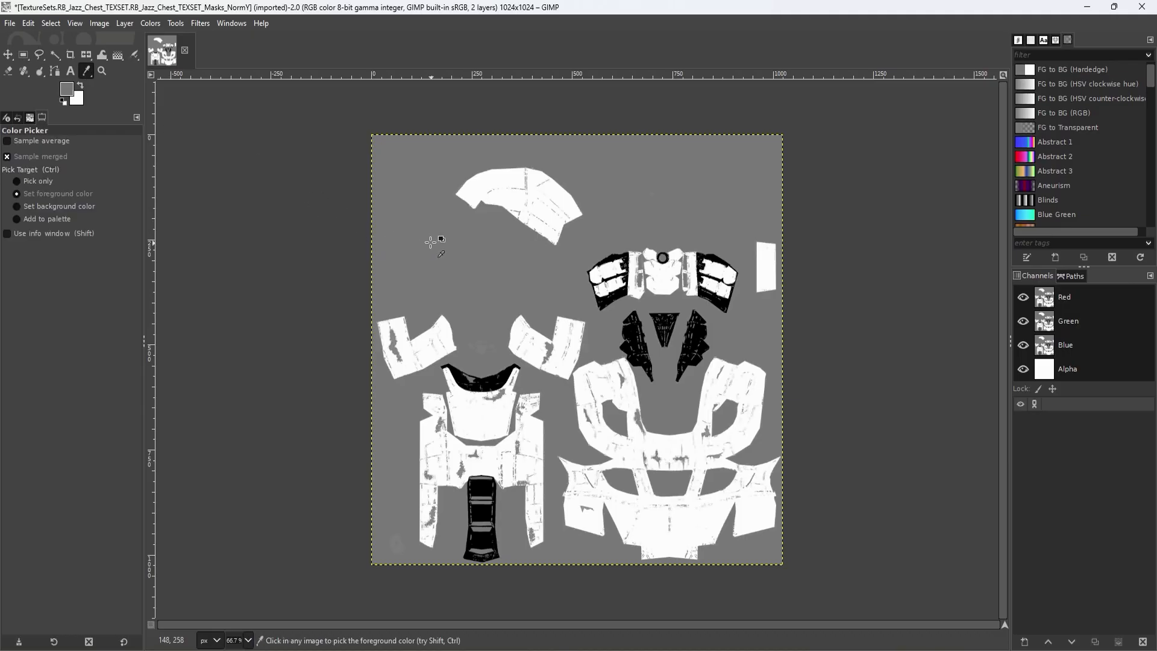
pyautogui.click(66, 89)
pyautogui.moveTo(646, 416); pyautogui.dragTo(600, 413)
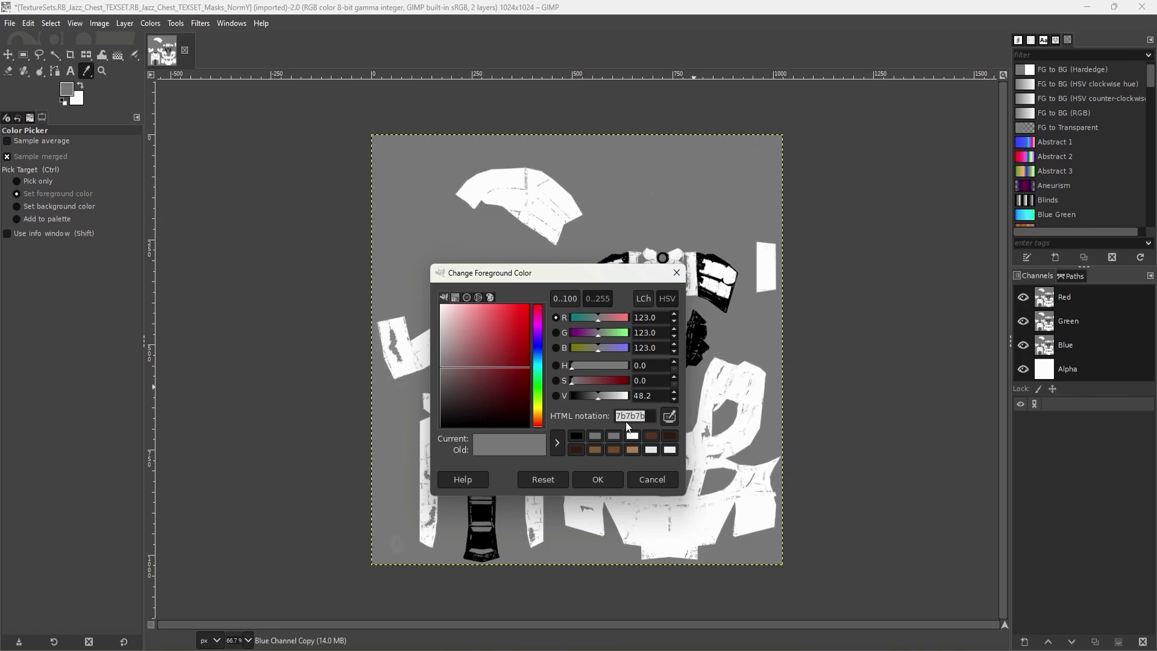
pyautogui.click(650, 479)
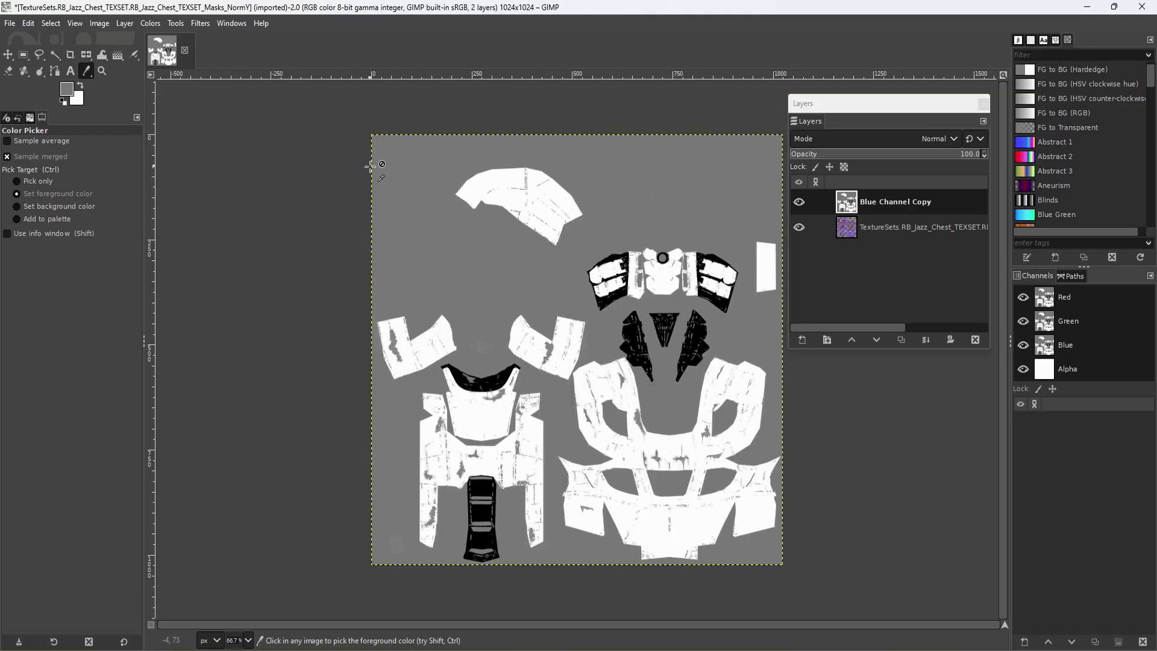
# - Apply Color to Alpha to the Blue Channel Copy layer with the gray color 7b7b7b
pyautogui.click(150, 23)
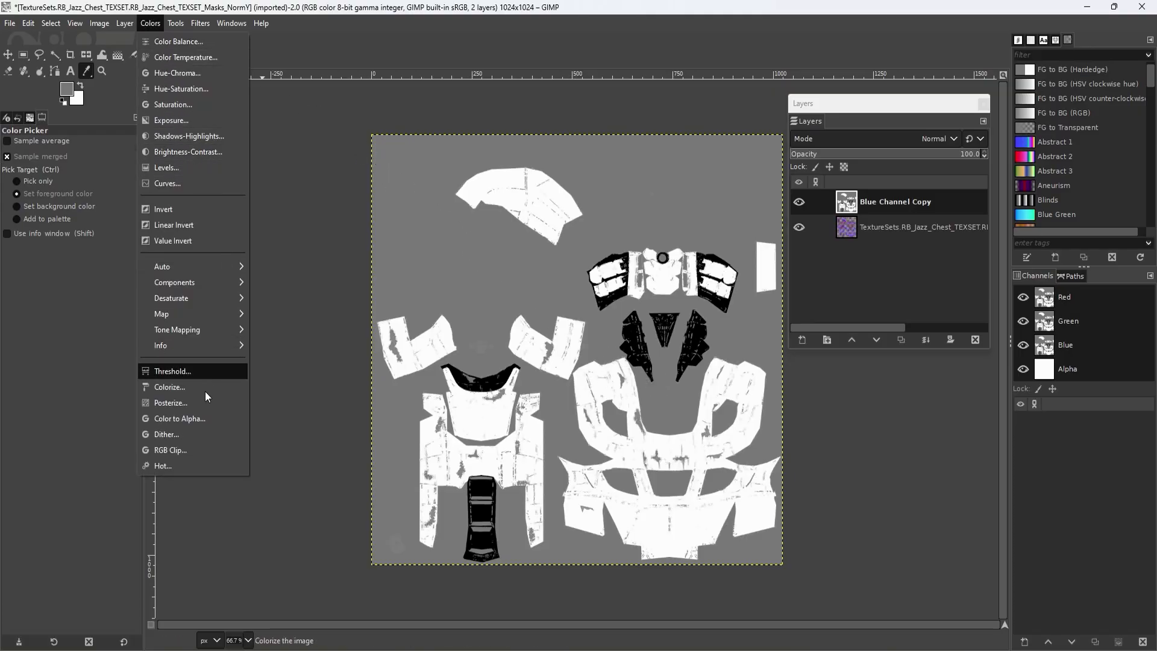
pyautogui.click(199, 417)
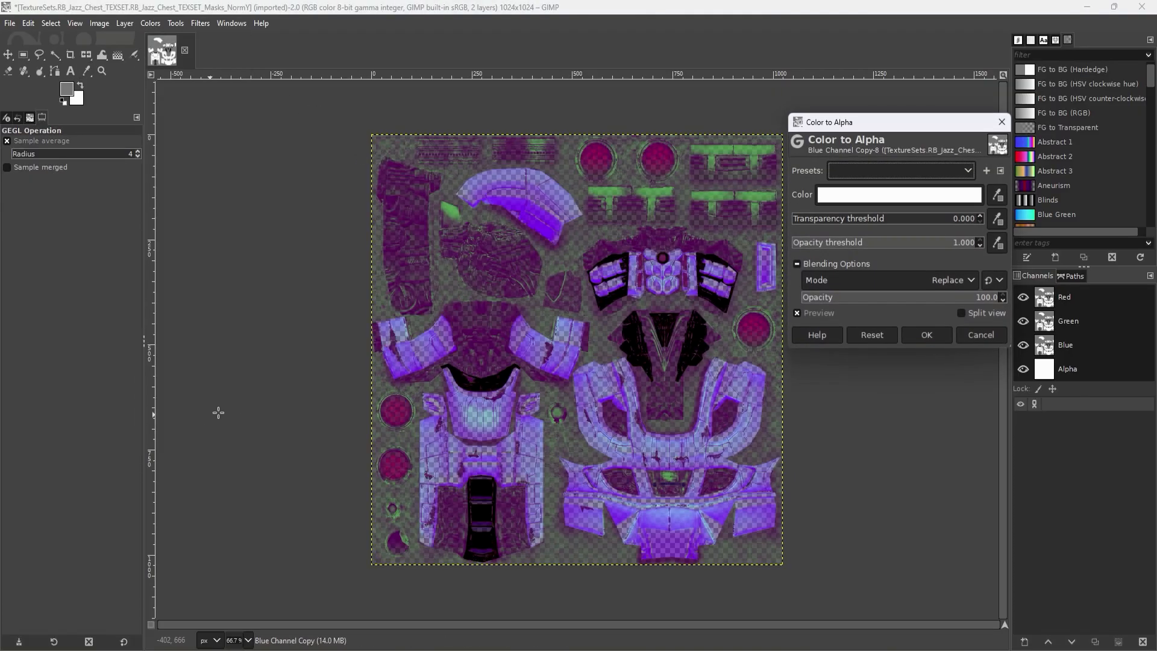
pyautogui.click(872, 195)
pyautogui.write('7b7b7b')
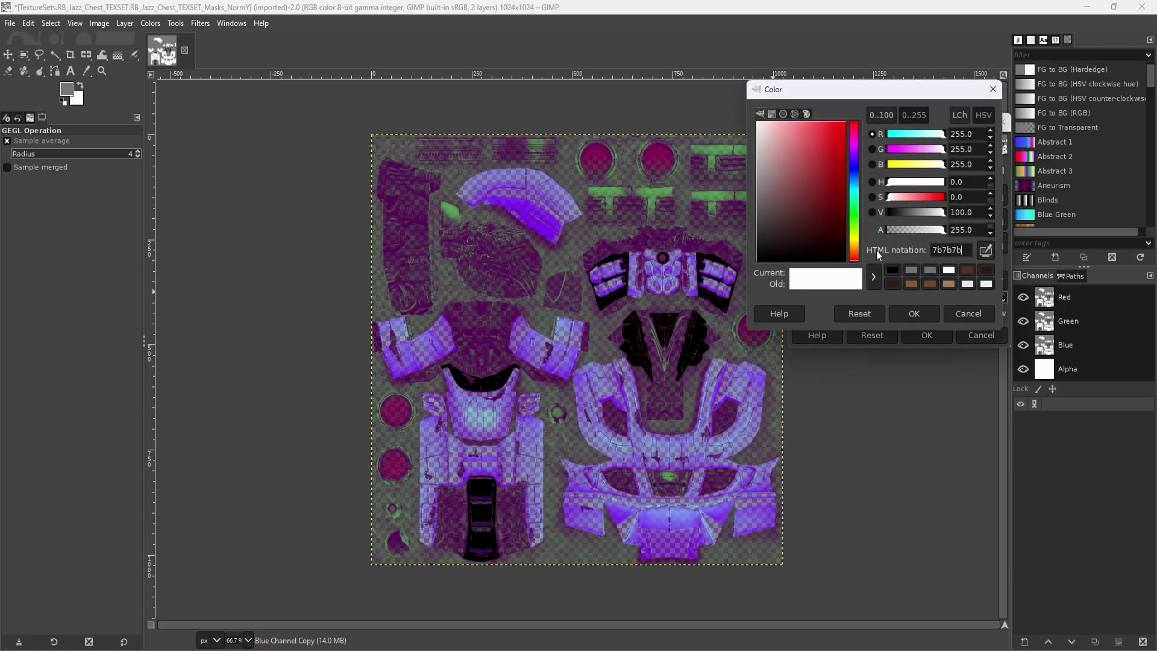
pyautogui.press('Return')
pyautogui.click(905, 313)
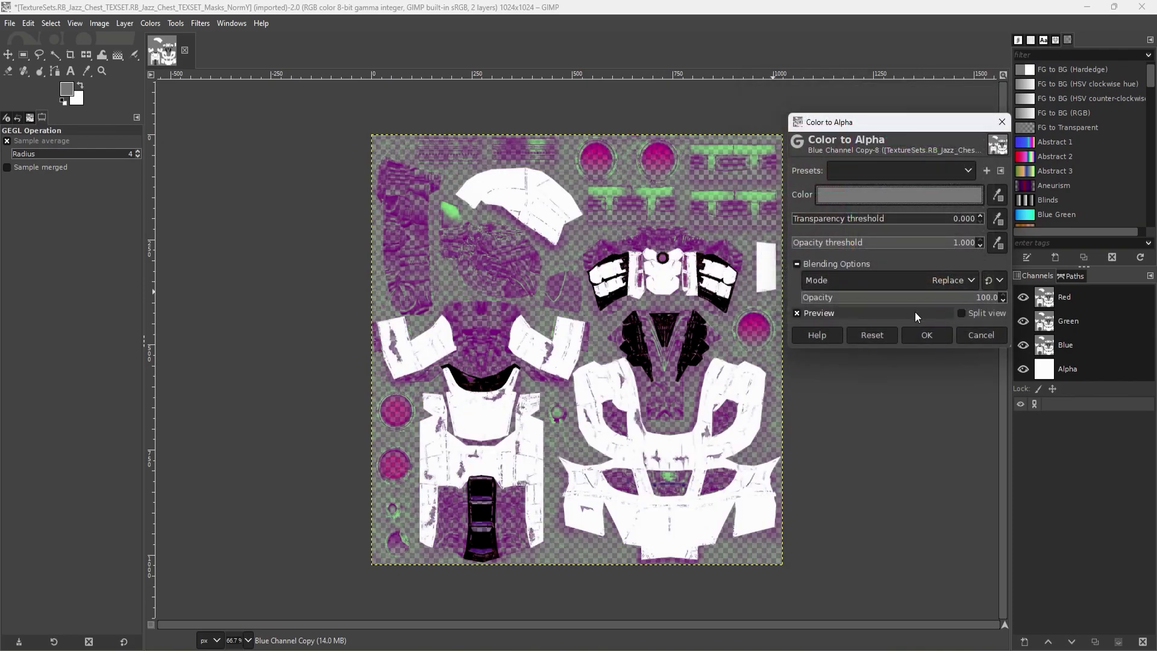
pyautogui.click(927, 335)
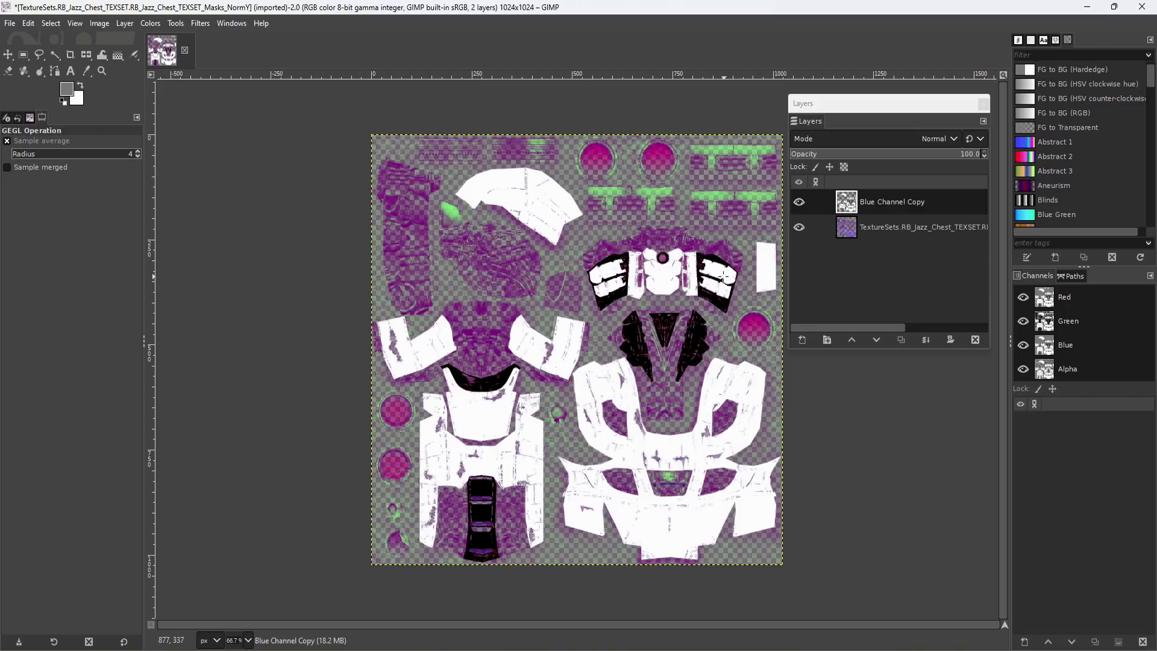
# - Duplicate the Blue Channel Copy layer and apply Color to Alpha with white to the duplicate
pyautogui.rightClick(877, 207)
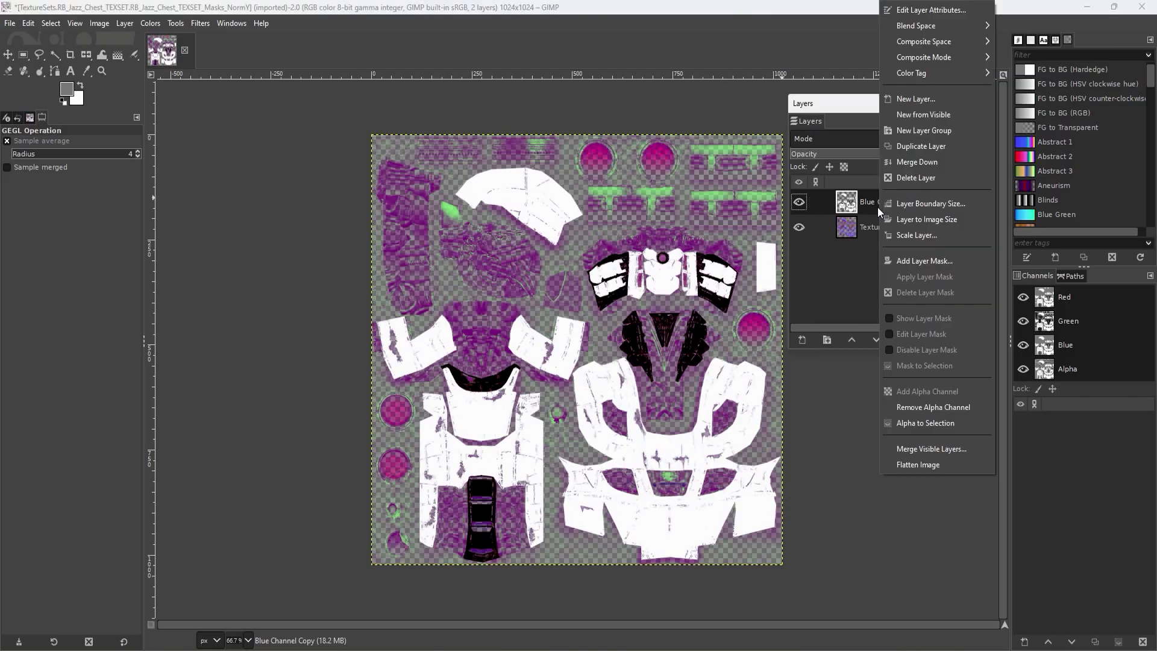
pyautogui.click(914, 147)
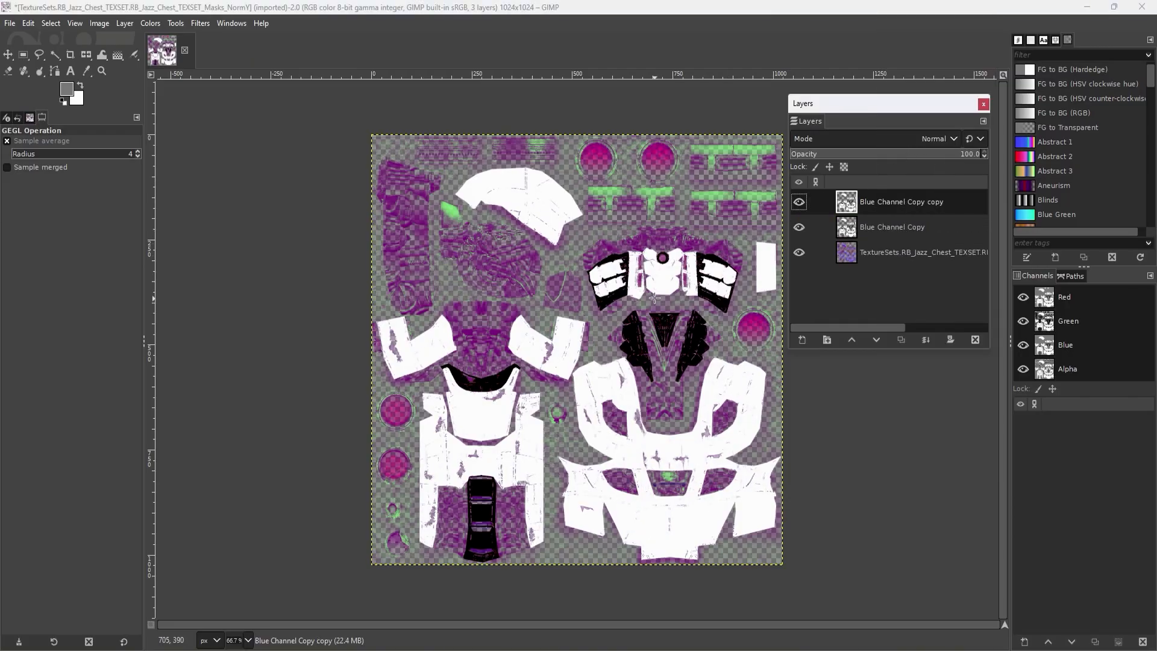
pyautogui.click(144, 27)
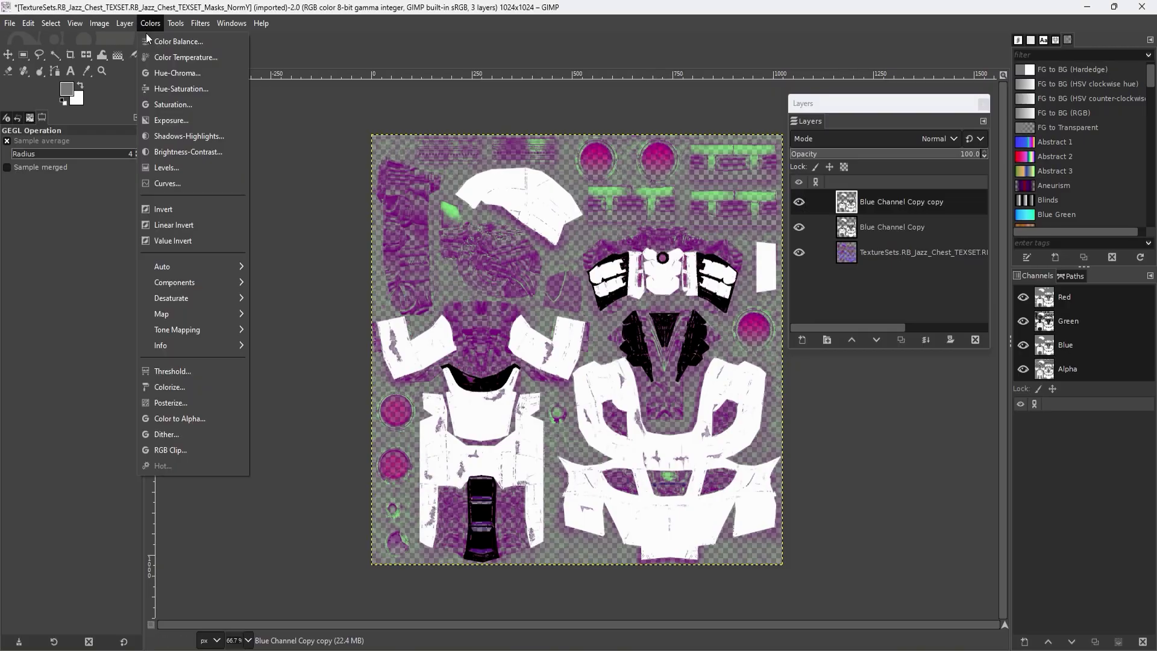
pyautogui.click(180, 418)
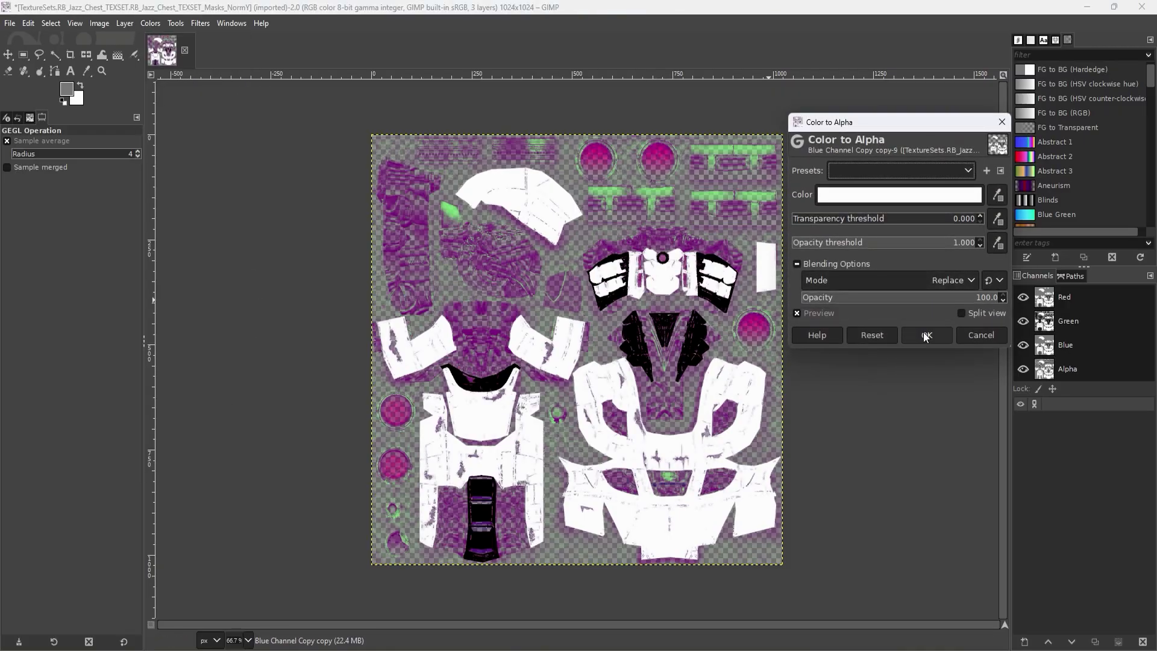
pyautogui.click(925, 336)
# - Apply Color to Alpha with black (000000) to the Blue Channel Copy layer
pyautogui.click(894, 229)
pyautogui.click(150, 23)
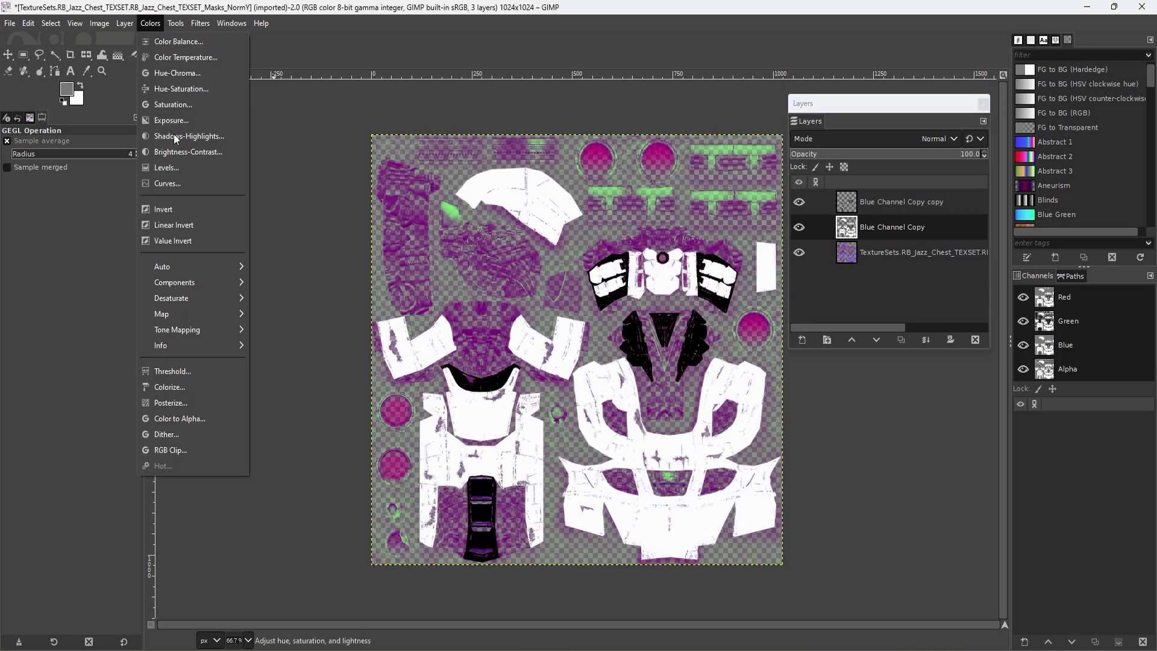
pyautogui.click(199, 415)
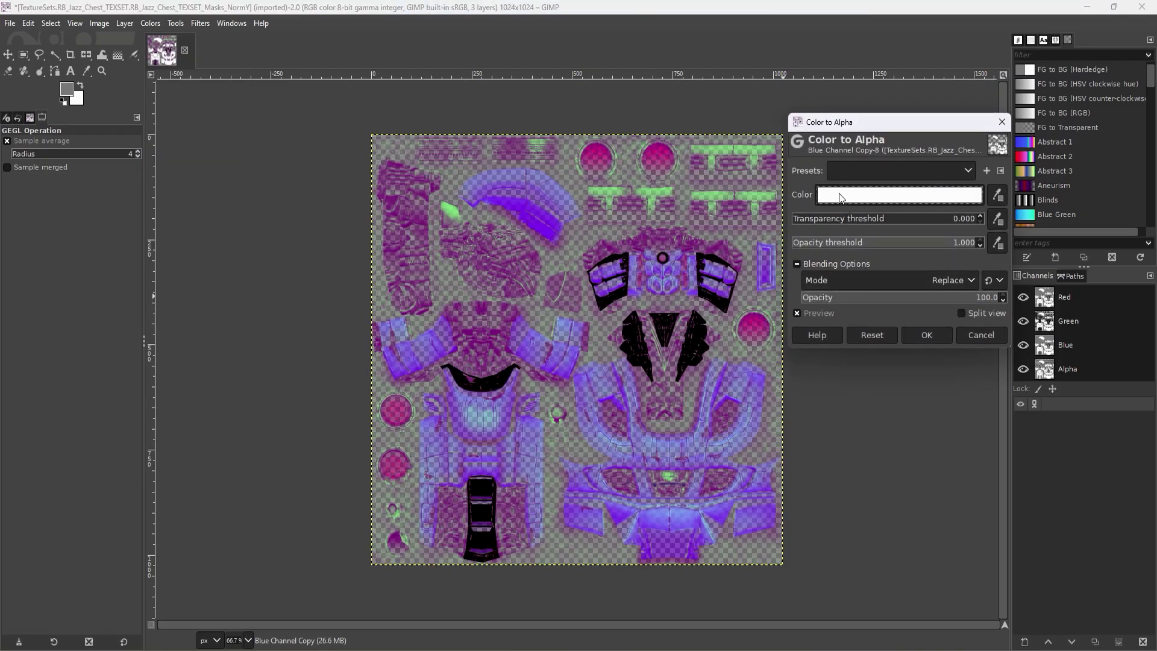
pyautogui.click(842, 195)
pyautogui.click(864, 262)
pyautogui.click(890, 312)
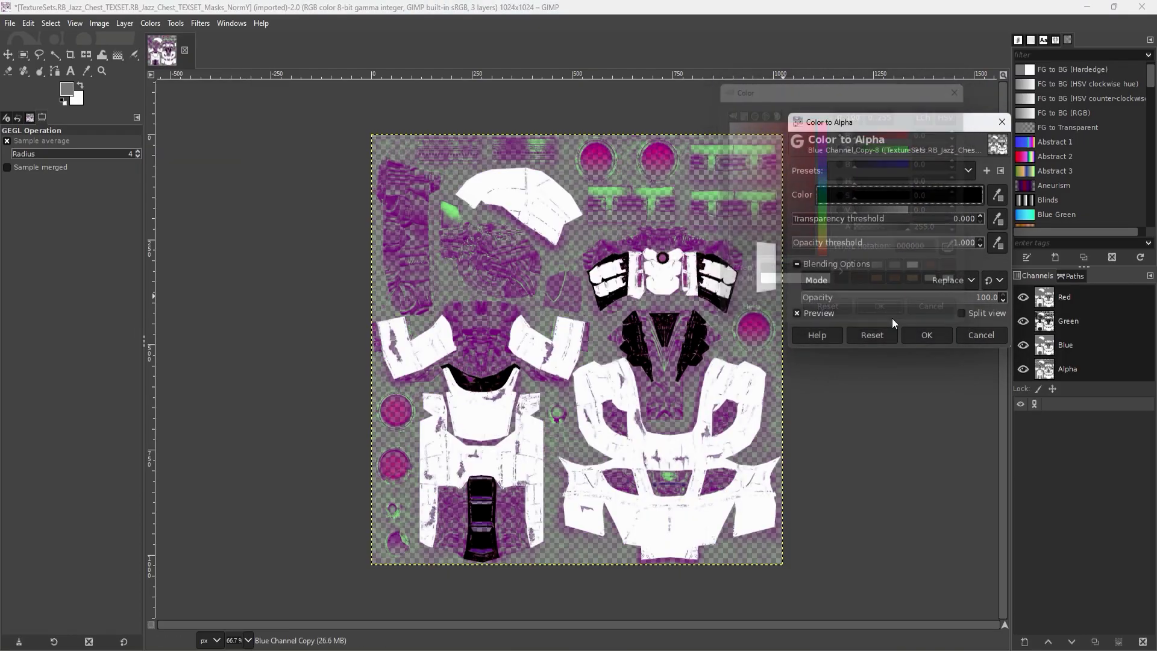
pyautogui.click(925, 337)
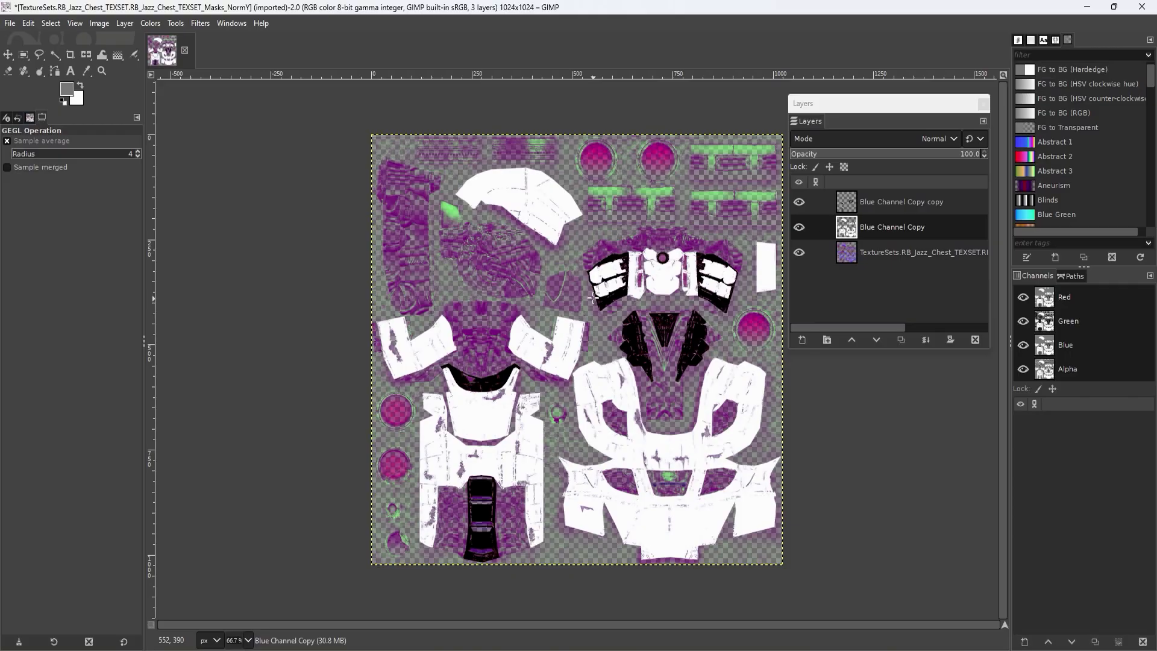
# - Copy the whole Blue Channel Copy copy layer, paste it over itself and anchor it
pyautogui.click(883, 201)
pyautogui.click(51, 24)
pyautogui.click(59, 41)
pyautogui.click(23, 55)
pyautogui.hotkey('ctrl', 'c')
pyautogui.hotkey('ctrl', 'v')
pyautogui.click(416, 102)
# - Copy all of the Blue Channel Copy layer, paste it onto the same layer and anchor it
pyautogui.click(891, 226)
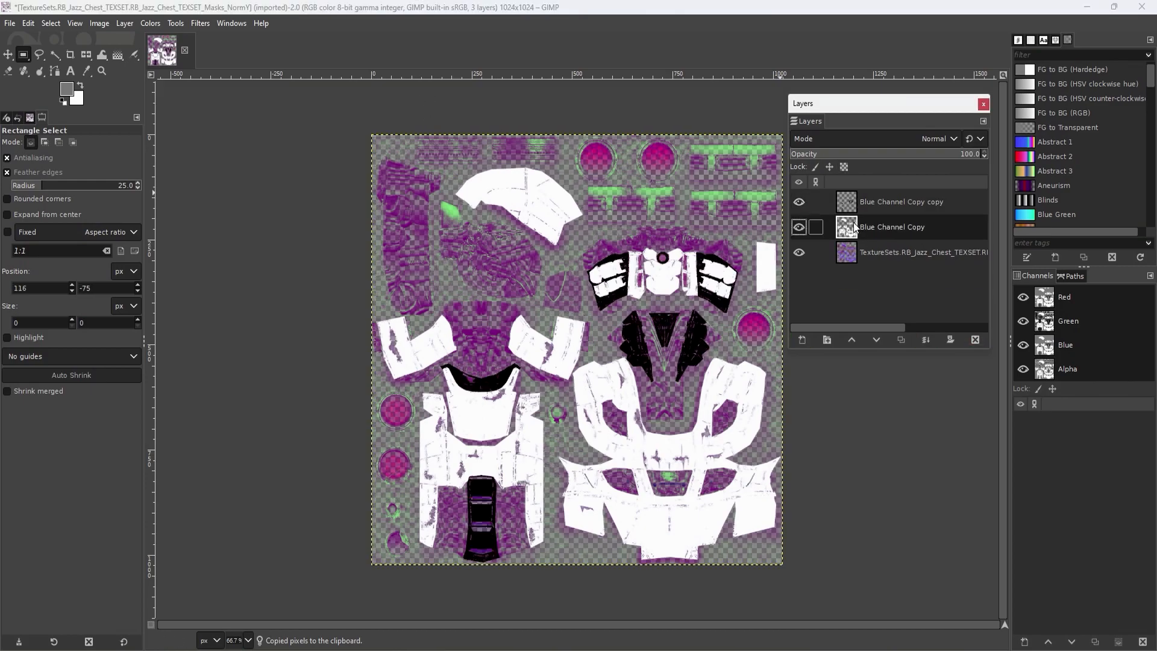
pyautogui.click(50, 23)
pyautogui.click(55, 41)
pyautogui.hotkey('ctrl', 'c')
pyautogui.hotkey('ctrl', 'v')
pyautogui.click(263, 127)
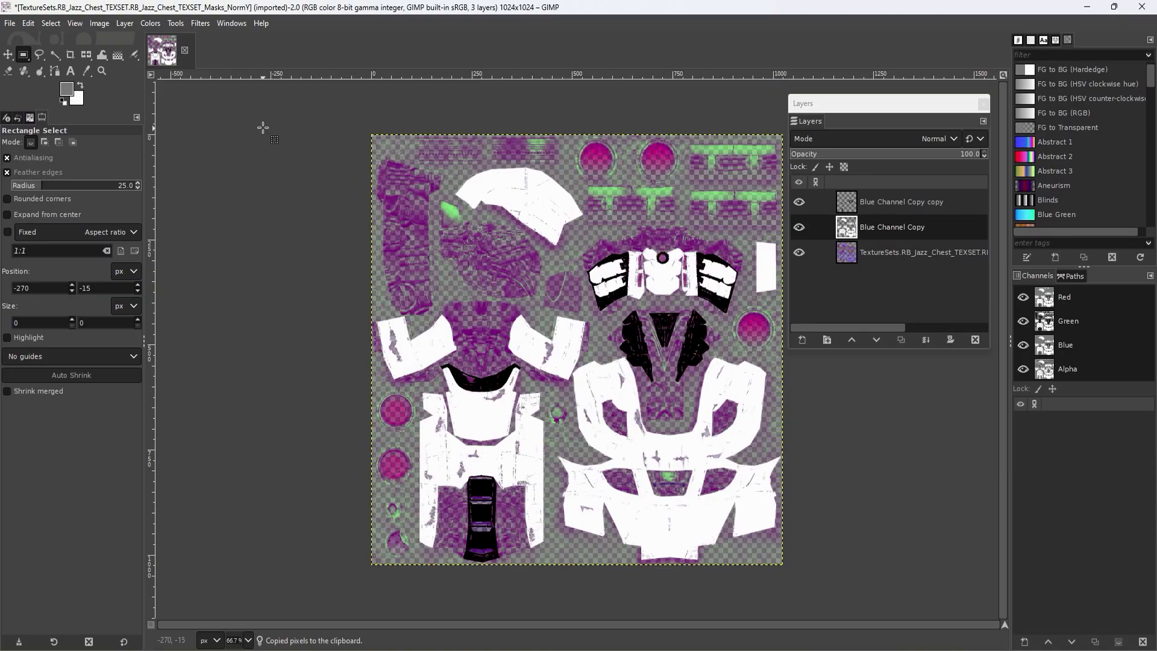
# - Delete the lassoed black V-shaped parts from the Blue Channel Copy copy layer, and invert the lassoed curved white panel on Blue Channel Copy
pyautogui.moveTo(549, 315)
pyautogui.mouseDown()
pyautogui.moveTo(618, 306)
pyautogui.moveTo(664, 327)
pyautogui.moveTo(557, 411)
pyautogui.moveTo(536, 366)
pyautogui.mouseUp()
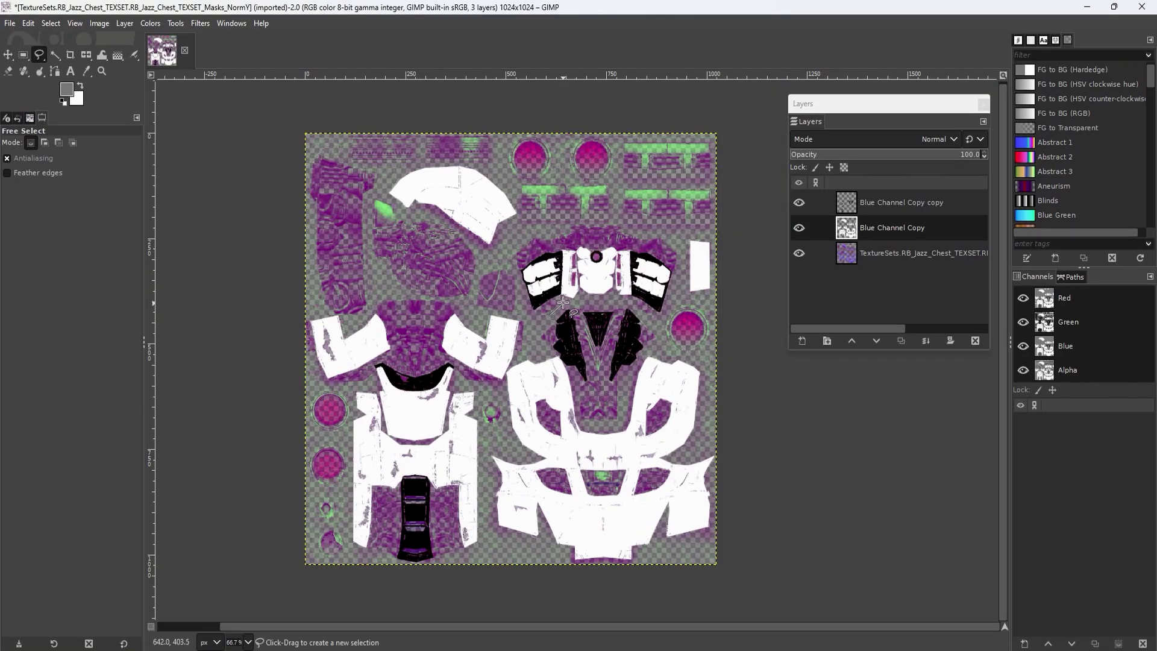
pyautogui.press('Return')
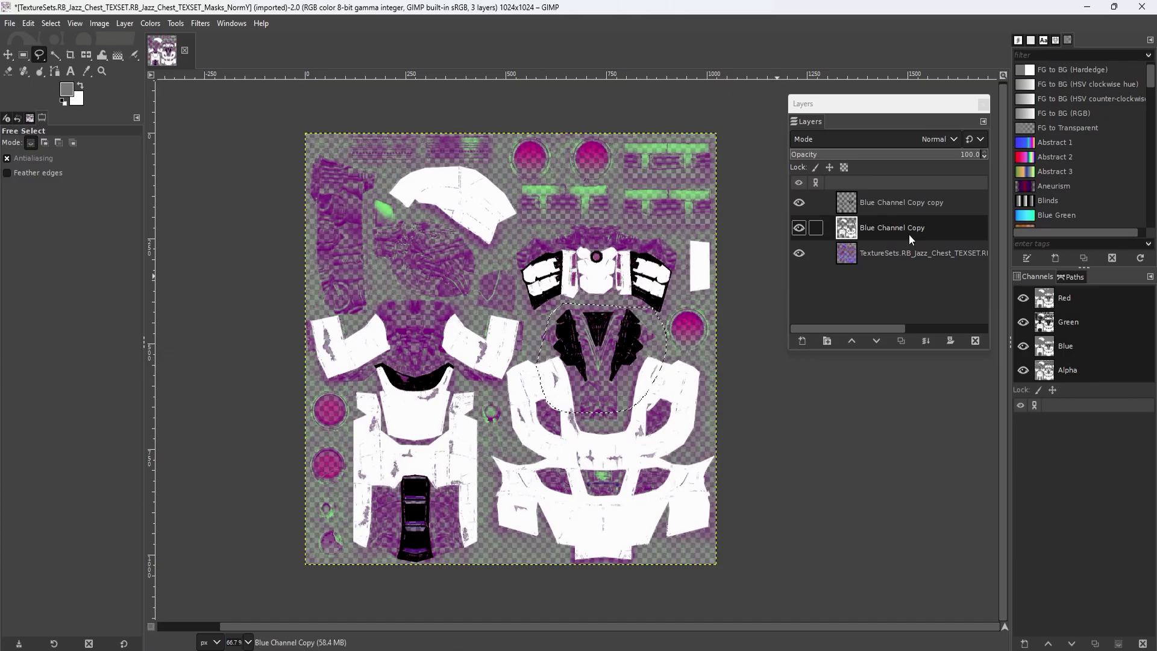
pyautogui.click(889, 205)
pyautogui.press('Delete')
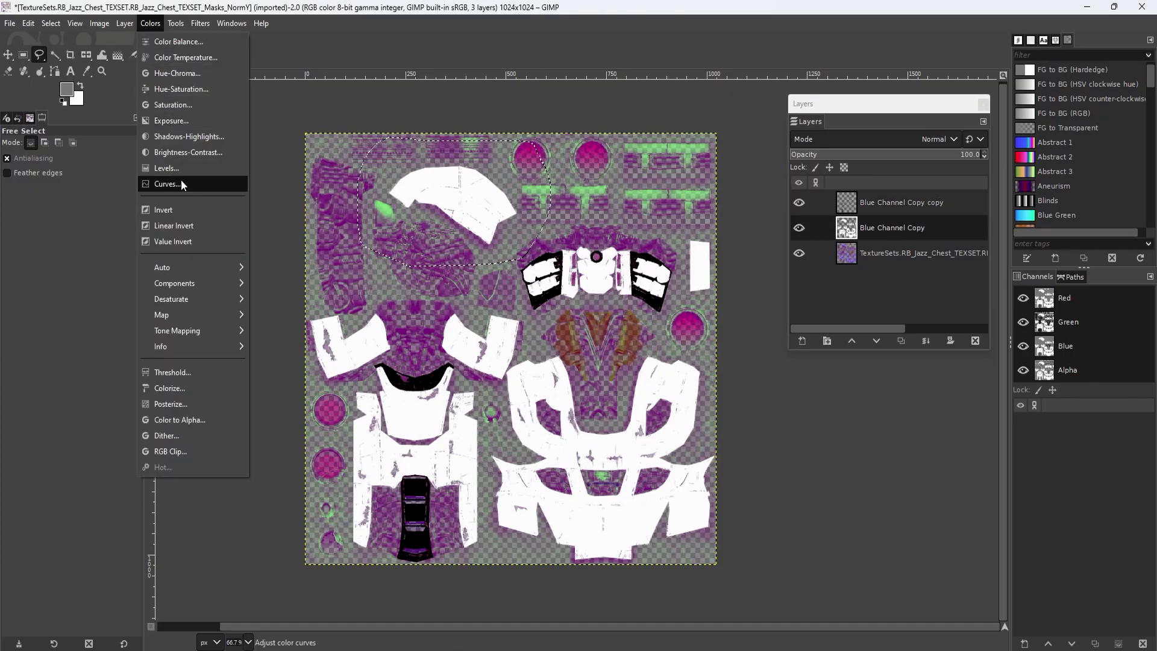
pyautogui.click(173, 202)
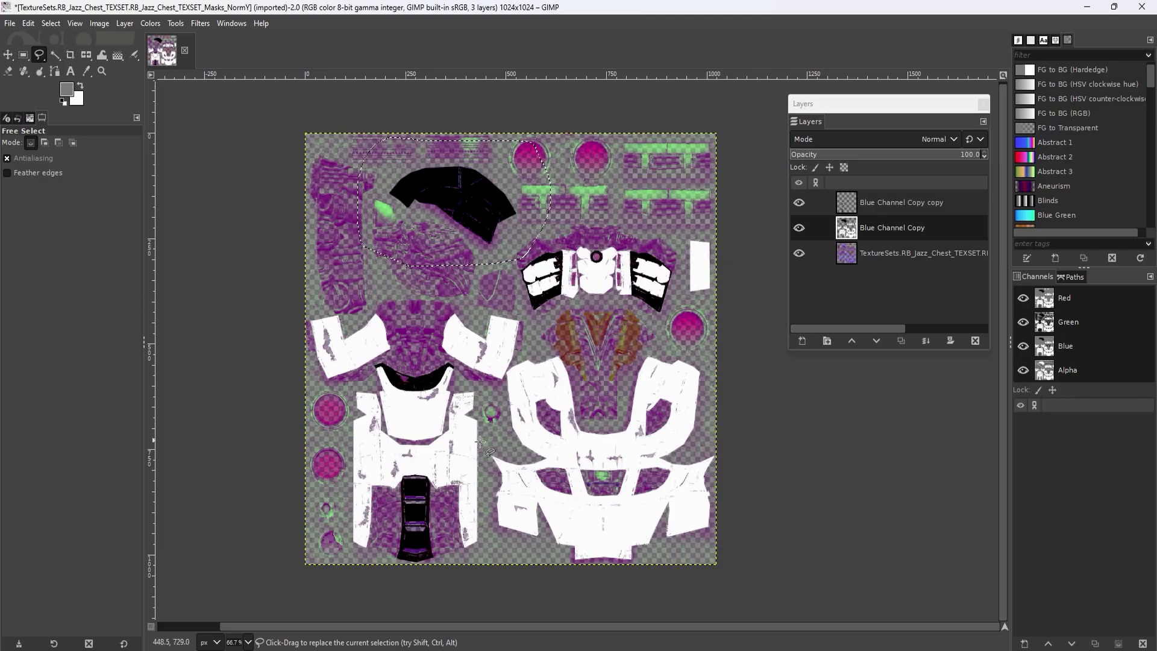
# - Outline the central hood stripe with Free Select along the underlying panel lines and invert it to black on the Blue Channel Copy layer
pyautogui.scroll(4, 412, 418)
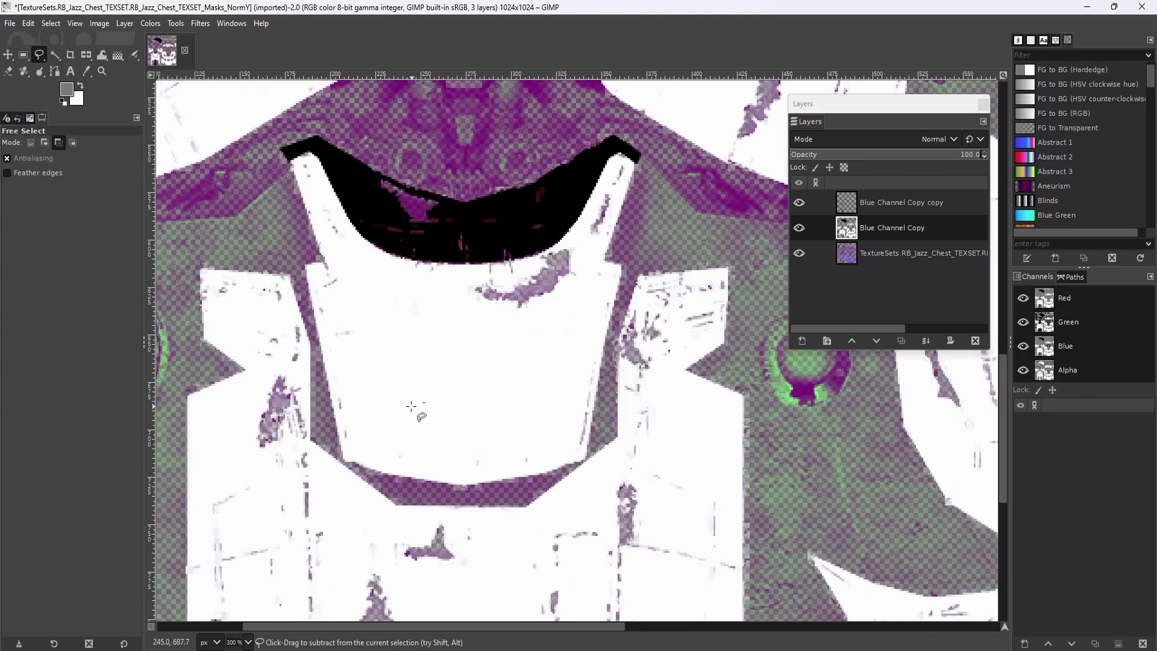
pyautogui.click(796, 228)
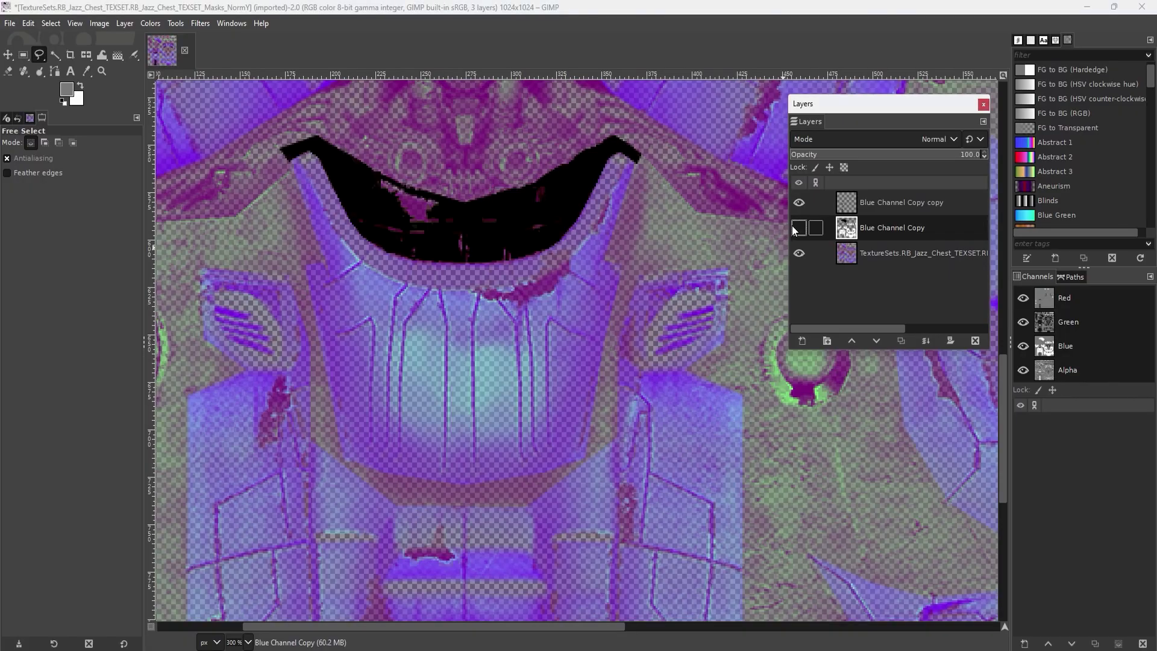
pyautogui.scroll(1, 457, 477)
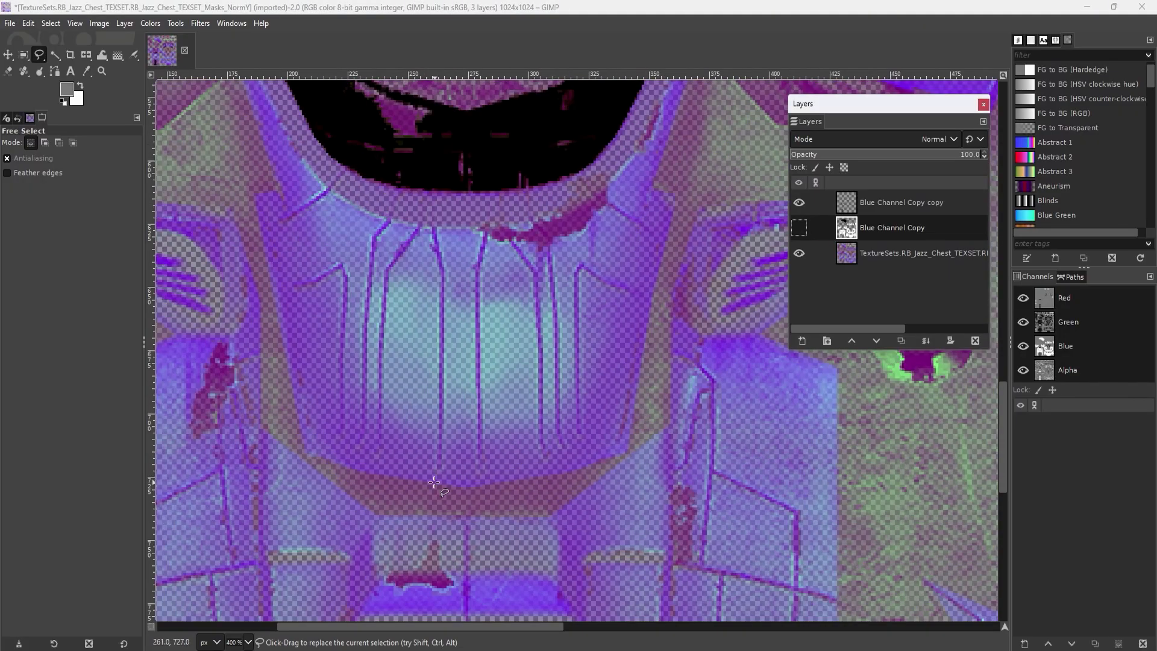
pyautogui.click(439, 485)
pyautogui.click(443, 278)
pyautogui.click(432, 224)
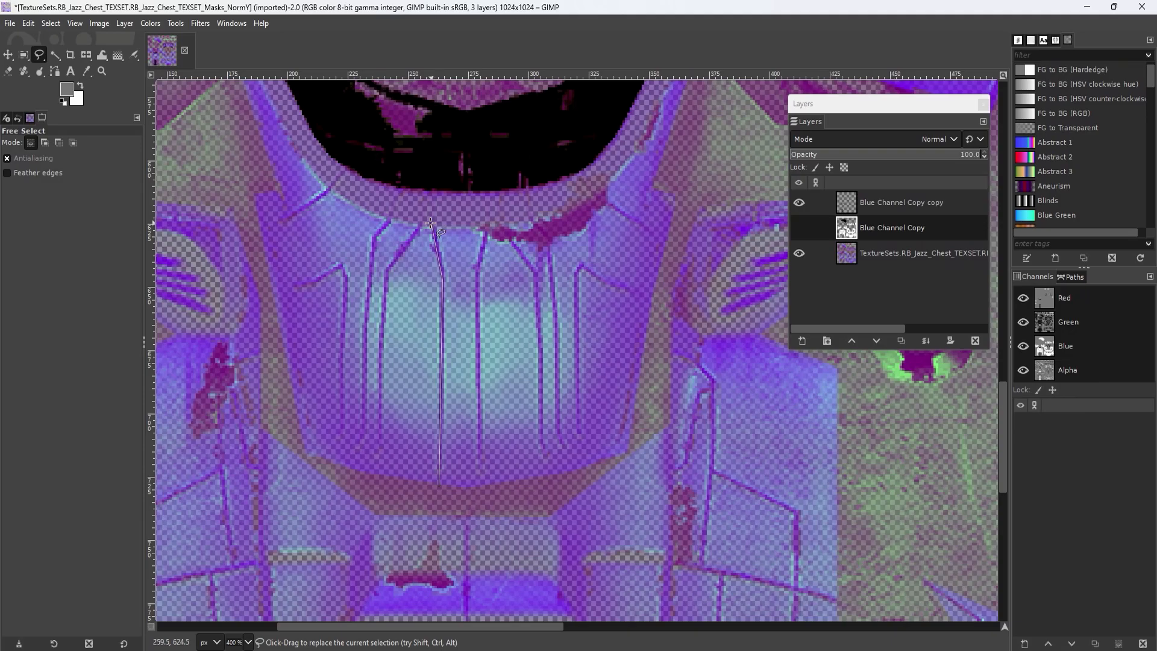
pyautogui.click(489, 228)
pyautogui.click(480, 265)
pyautogui.click(480, 488)
pyautogui.click(439, 485)
pyautogui.press('Return')
pyautogui.click(798, 227)
pyautogui.click(150, 23)
pyautogui.click(176, 209)
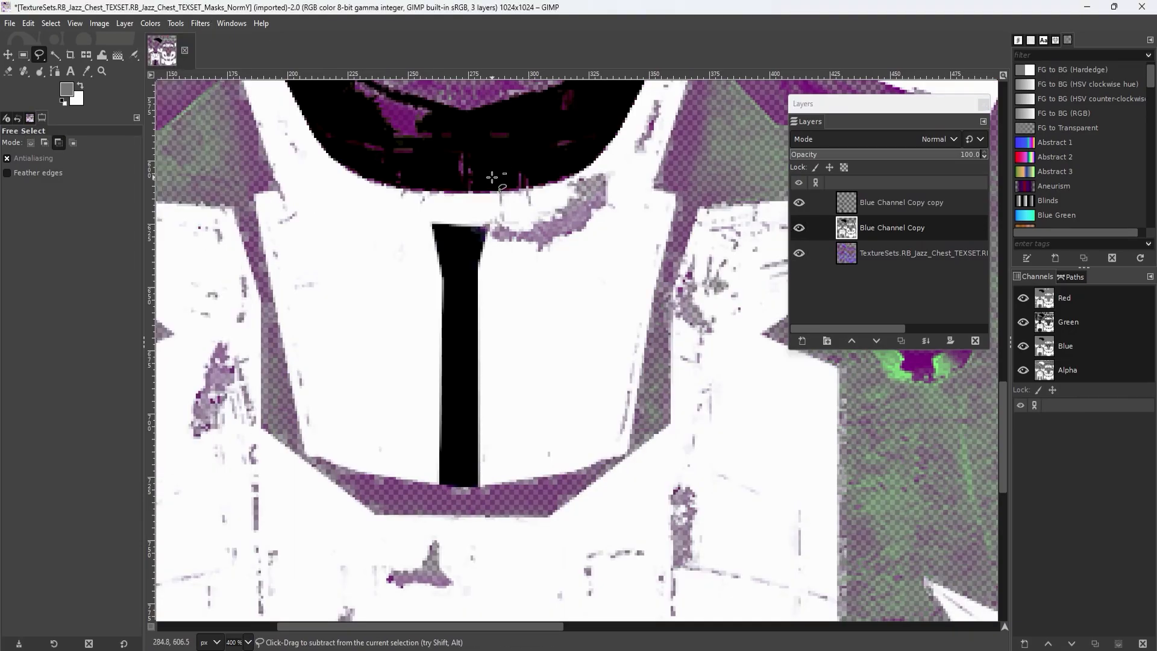
# - Try a lower opacity on the Blue Channel Copy layer and bring it back to full
pyautogui.click(846, 156)
pyautogui.moveTo(846, 156); pyautogui.dragTo(982, 156)
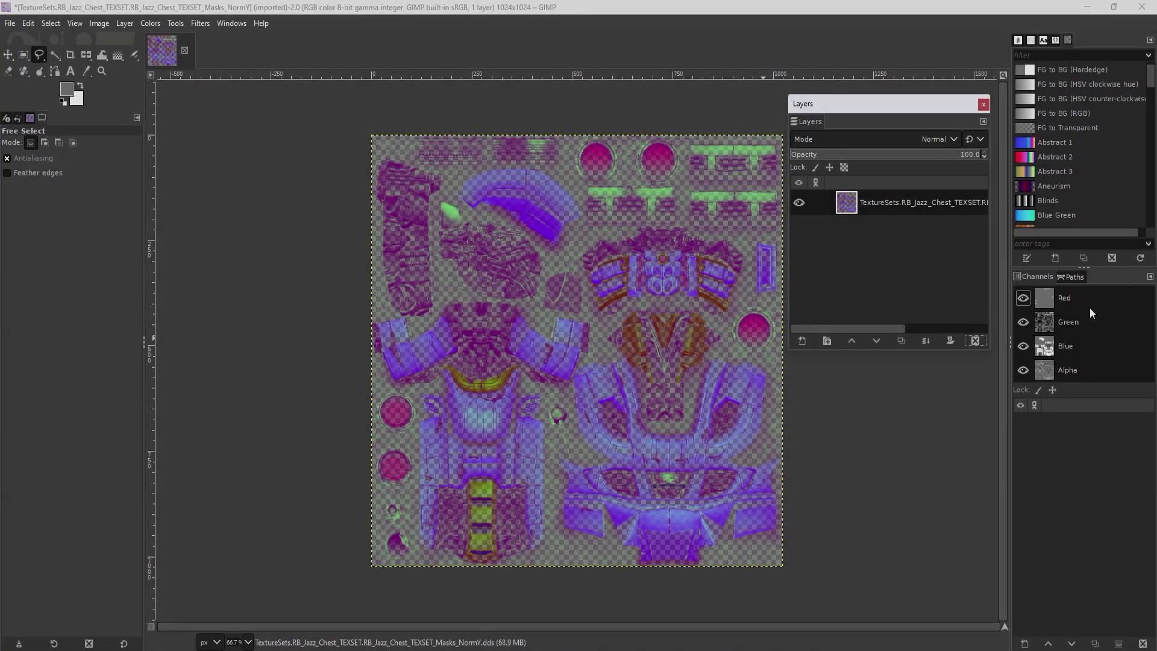
# - Copy the Red channel of the Masks_NormY texture into the image as a new layer and examine its round lights and small dark details
pyautogui.moveTo(1087, 305); pyautogui.dragTo(561, 278)
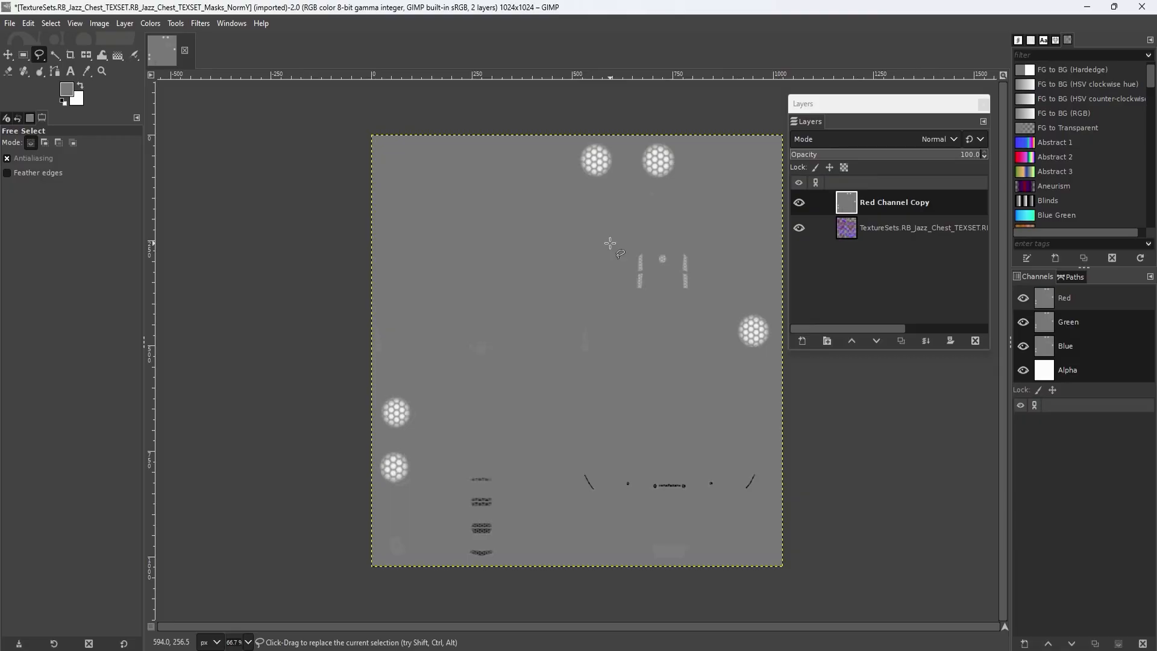
pyautogui.scroll(3, 621, 259)
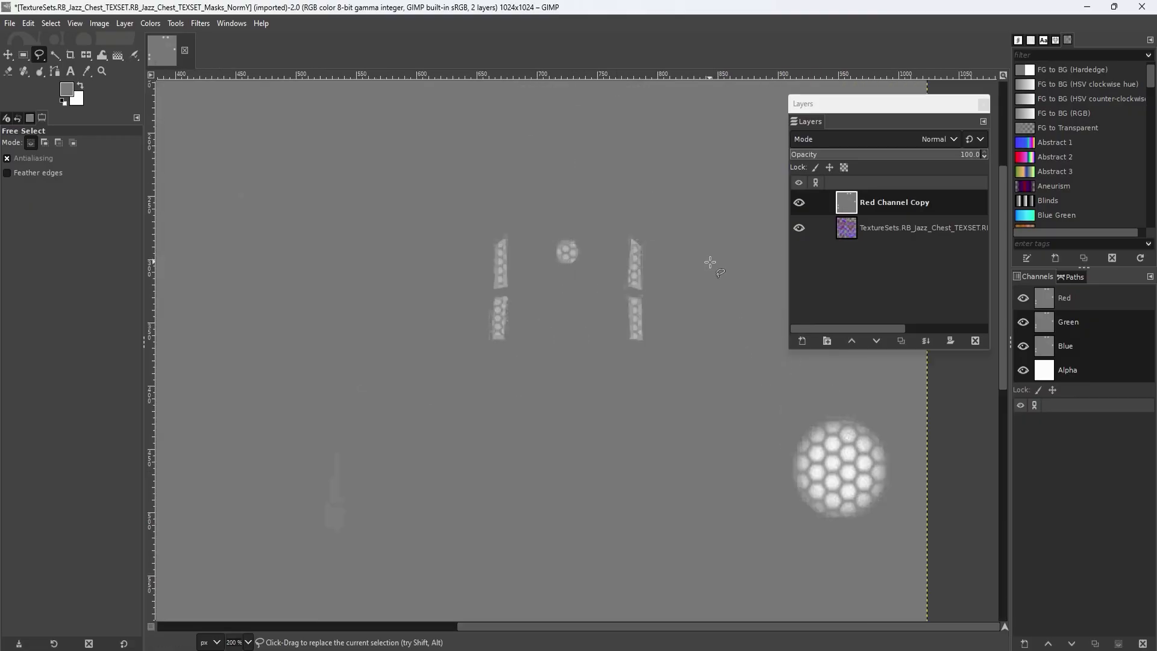
pyautogui.scroll(-10, 656, 278)
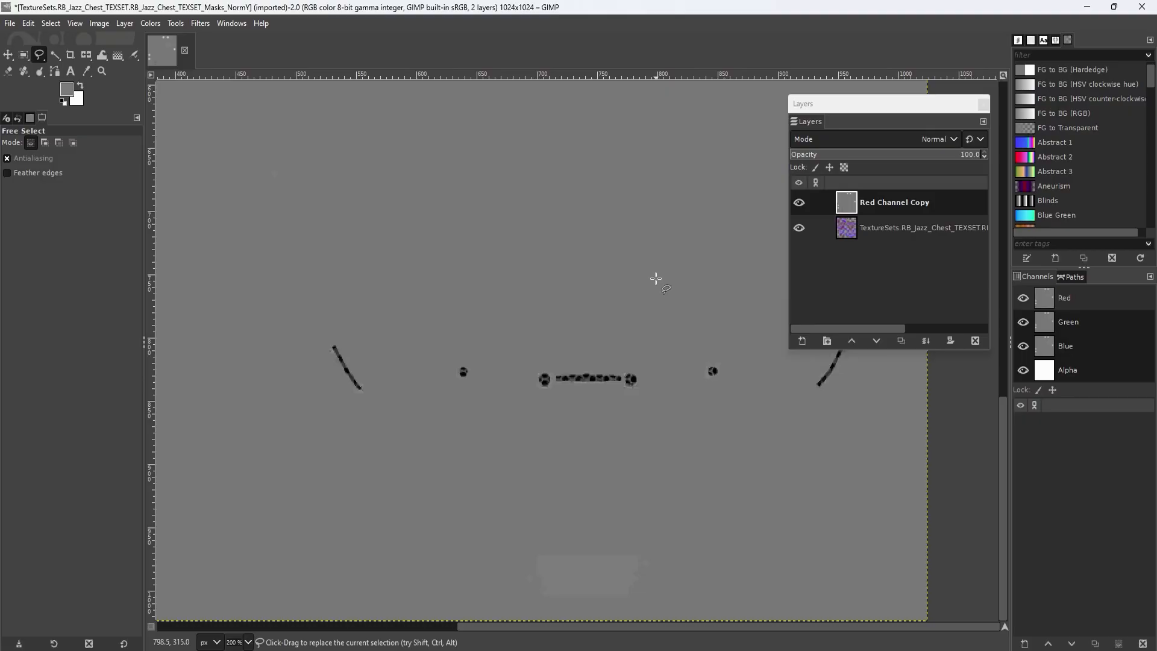
pyautogui.scroll(-3, 656, 278)
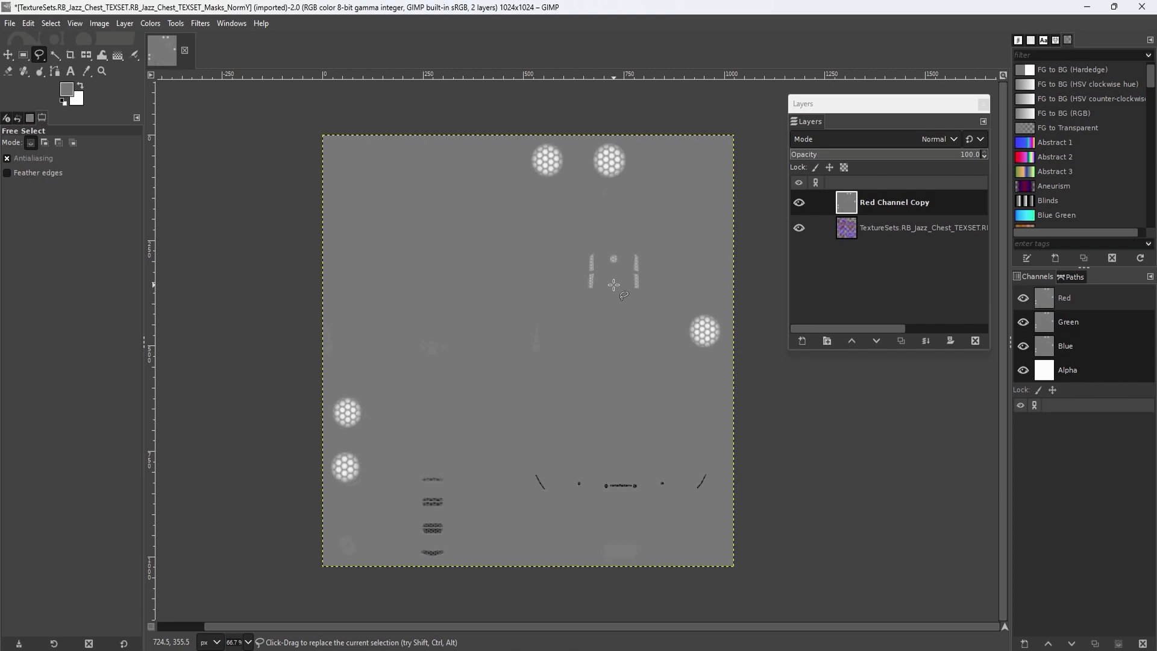
pyautogui.hscroll(-2, 613, 285)
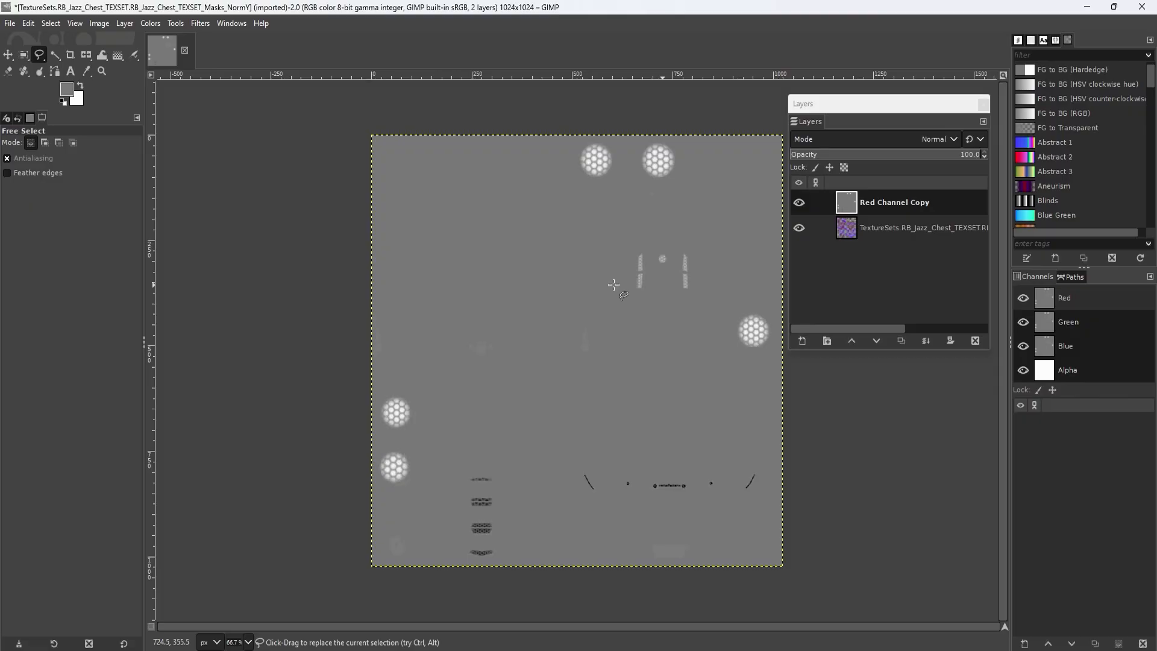
pyautogui.click(1066, 296)
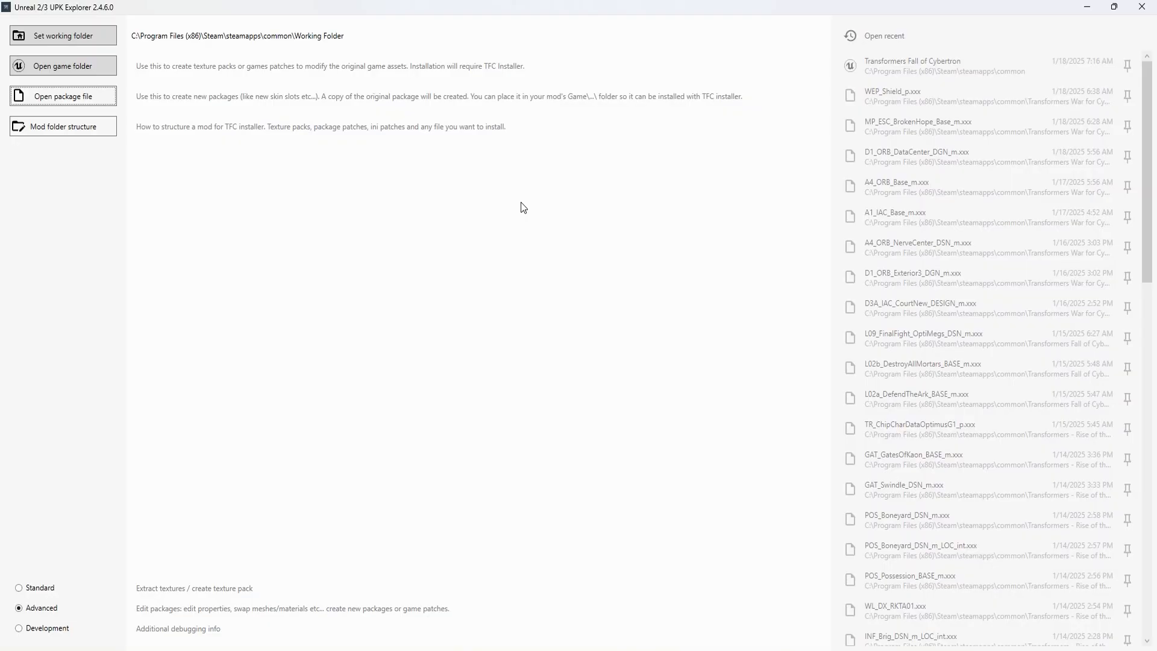
# - In UPK Explorer, open TR_BumbleBee_VEH_p.xxx from War for Cybertron's CookedPC folder and list its extractable textures
pyautogui.click(96, 95)
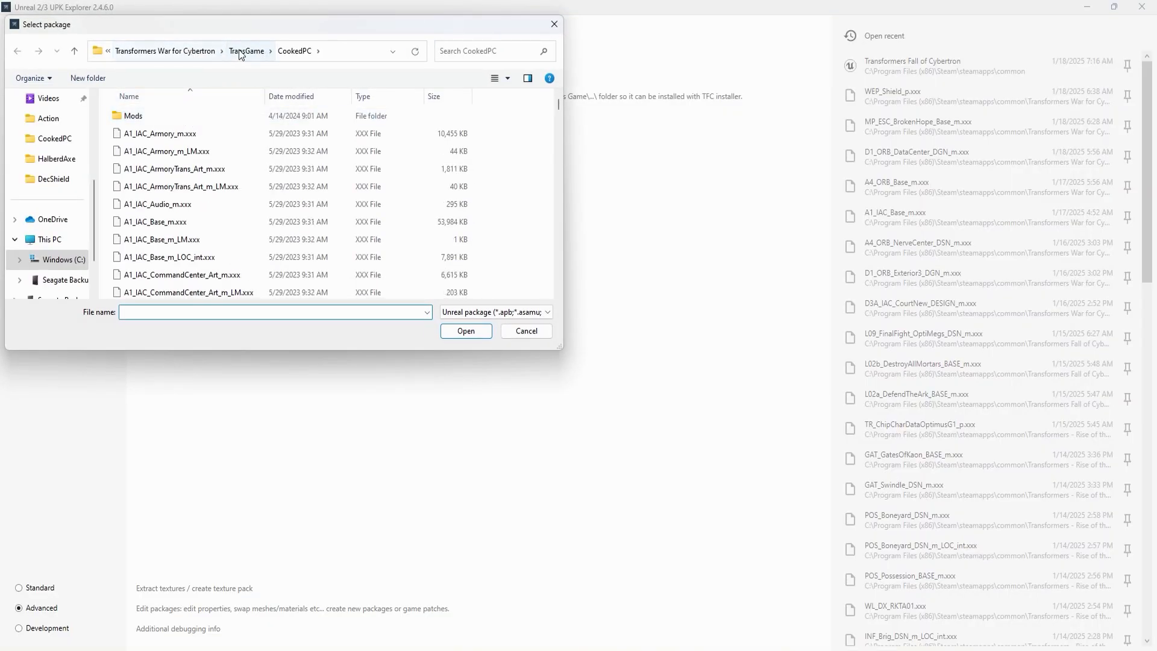
pyautogui.write('tr_bum')
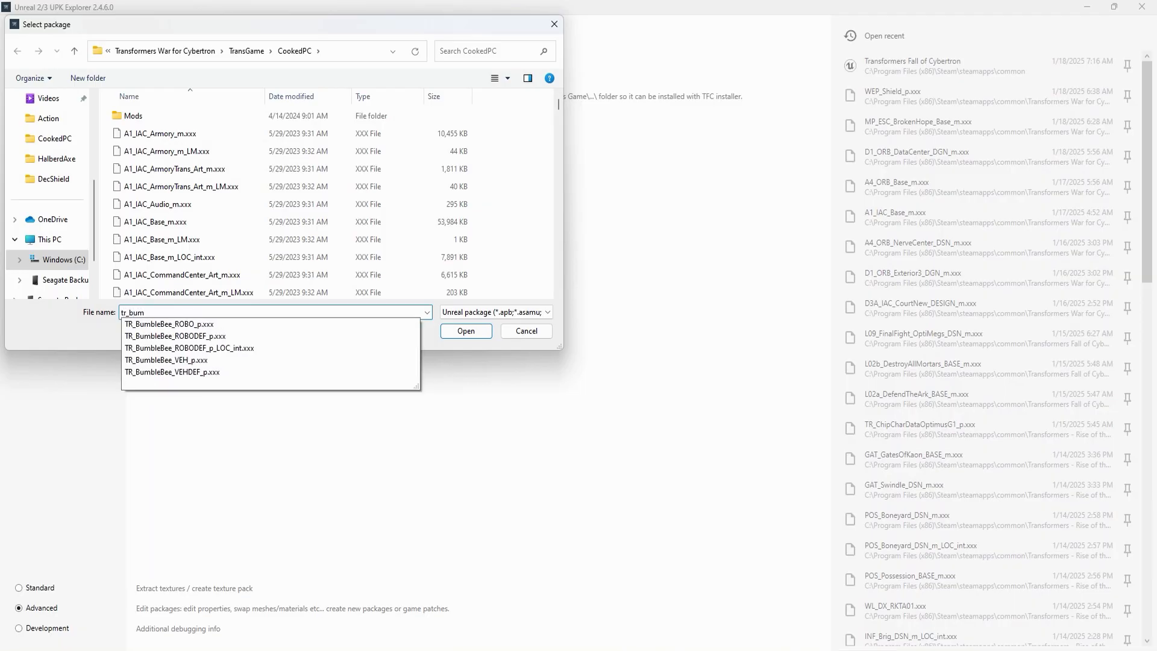
pyautogui.click(175, 360)
pyautogui.click(490, 340)
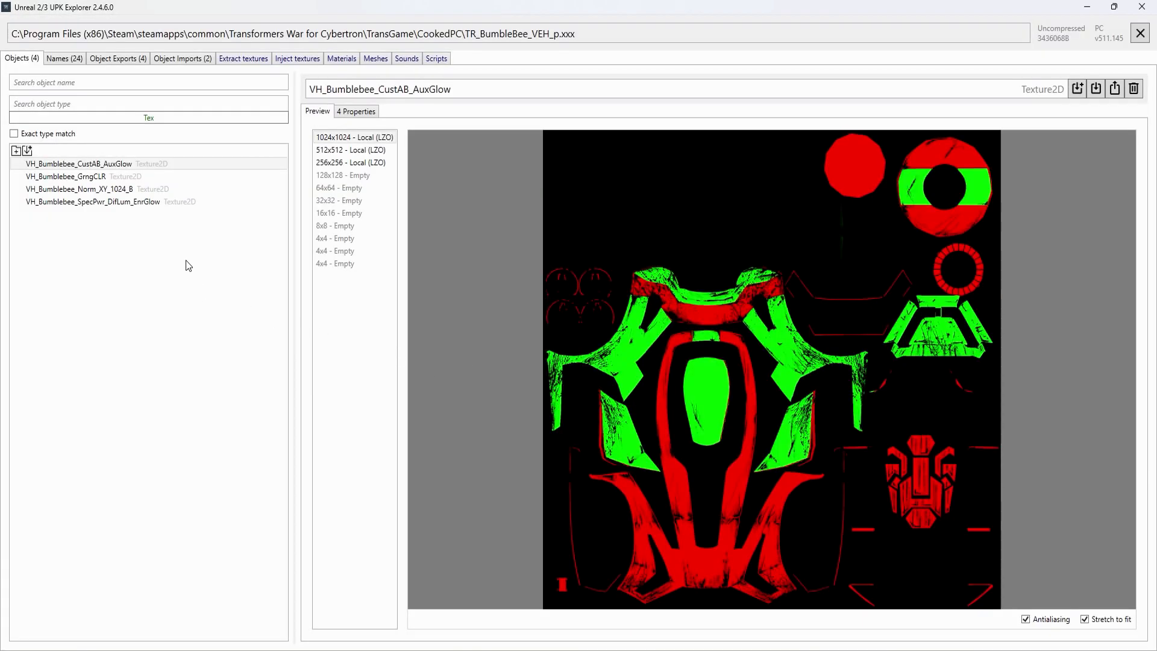
pyautogui.click(229, 59)
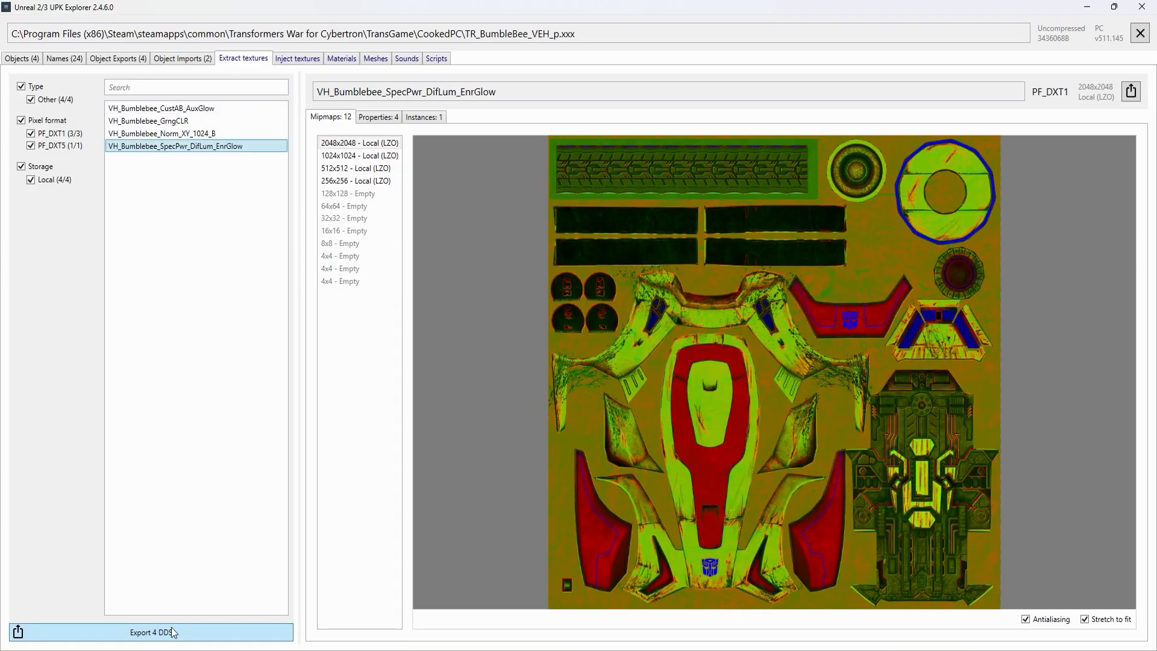
# - Export all four War for Cybertron Bumblebee vehicle textures as DDS and open TR_BumbleBee_VEH_p.xxx from Fall of Cybertron's CookedPC folder
pyautogui.click(173, 631)
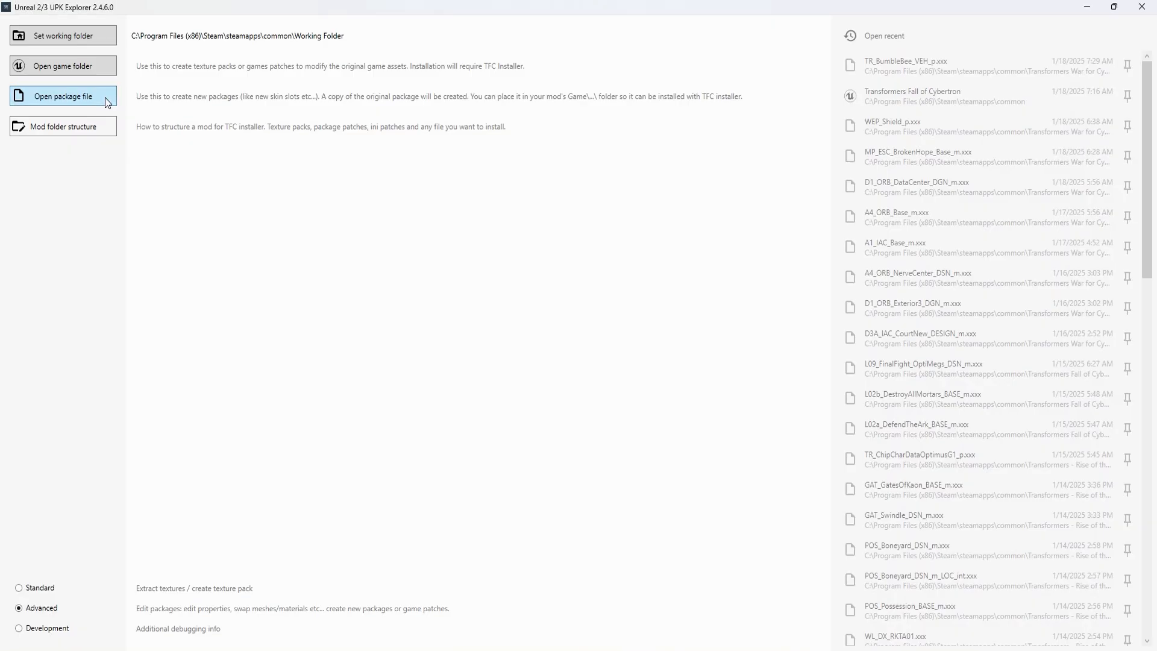
pyautogui.click(107, 101)
pyautogui.write('tr_bum')
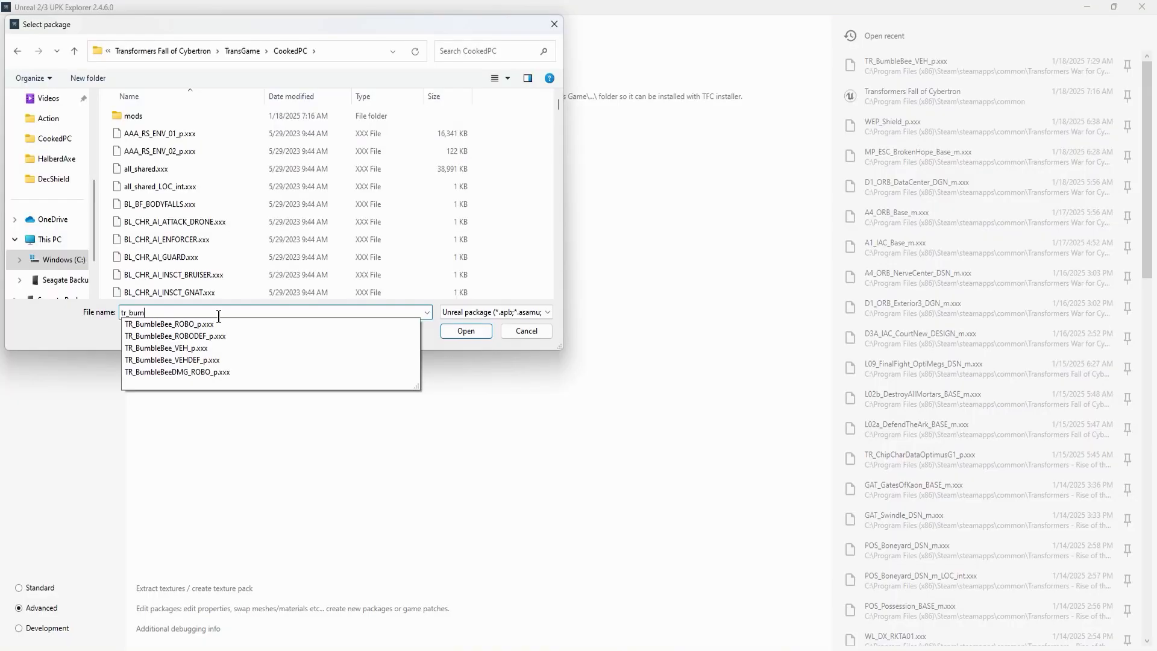
pyautogui.click(181, 347)
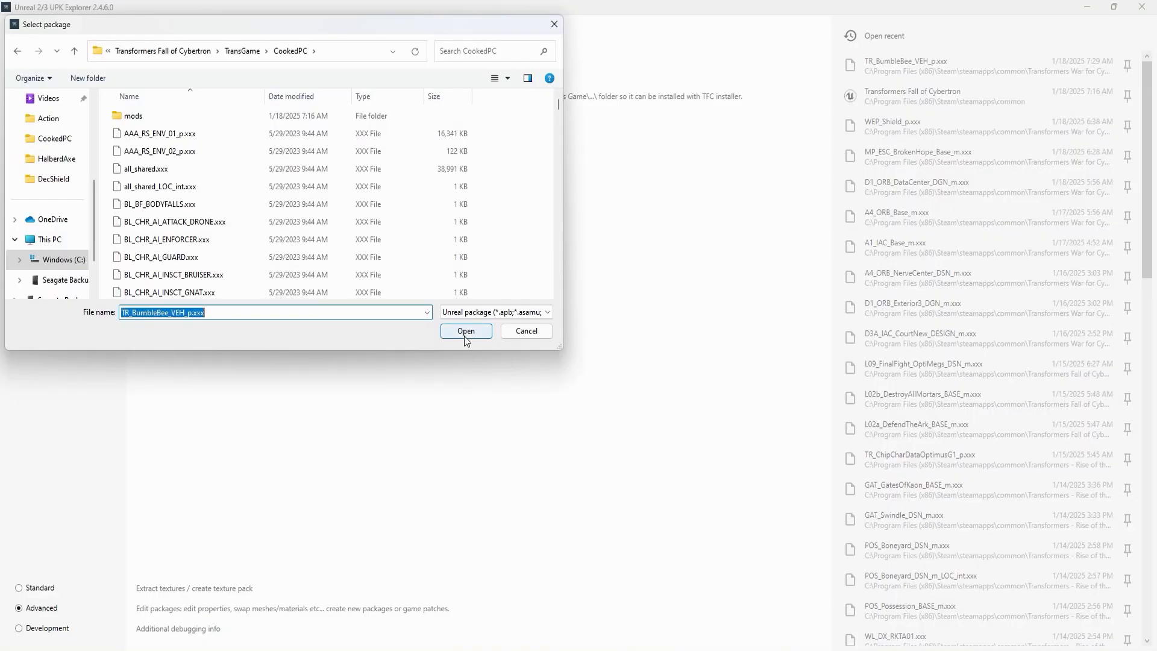
pyautogui.click(464, 332)
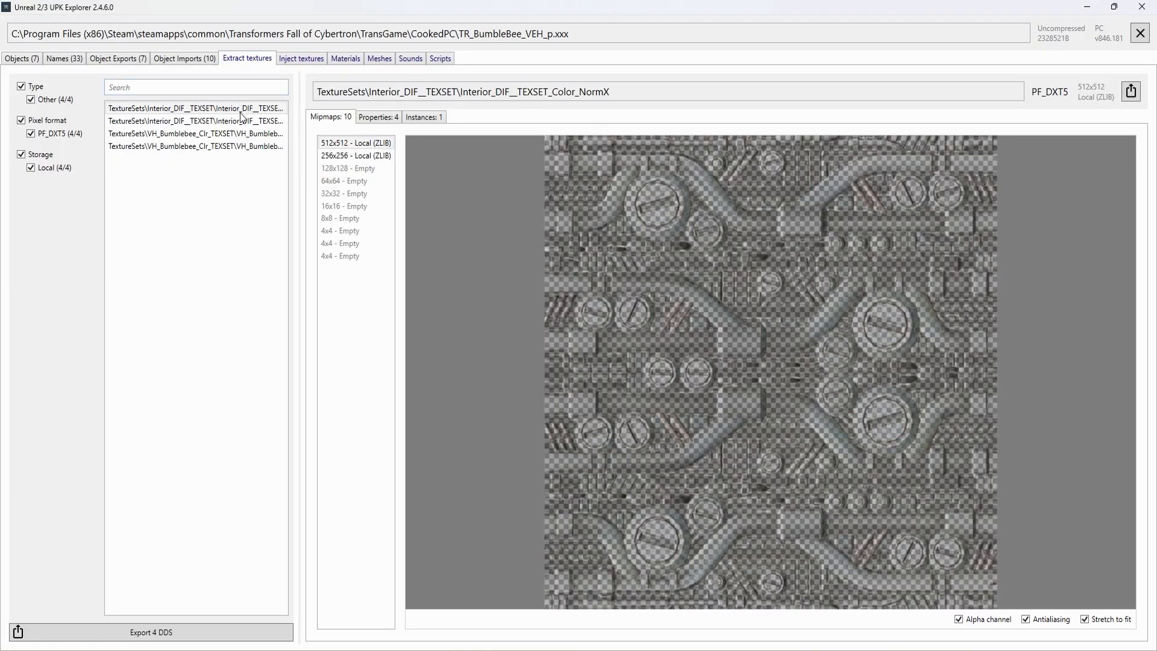
# - Export both VH_Bumblebee_Clr_TEXSET textures from the Fall of Cybertron package, starting with VH_Bumblebee_Clr_TEXSET_Color_NormX
pyautogui.click(231, 133)
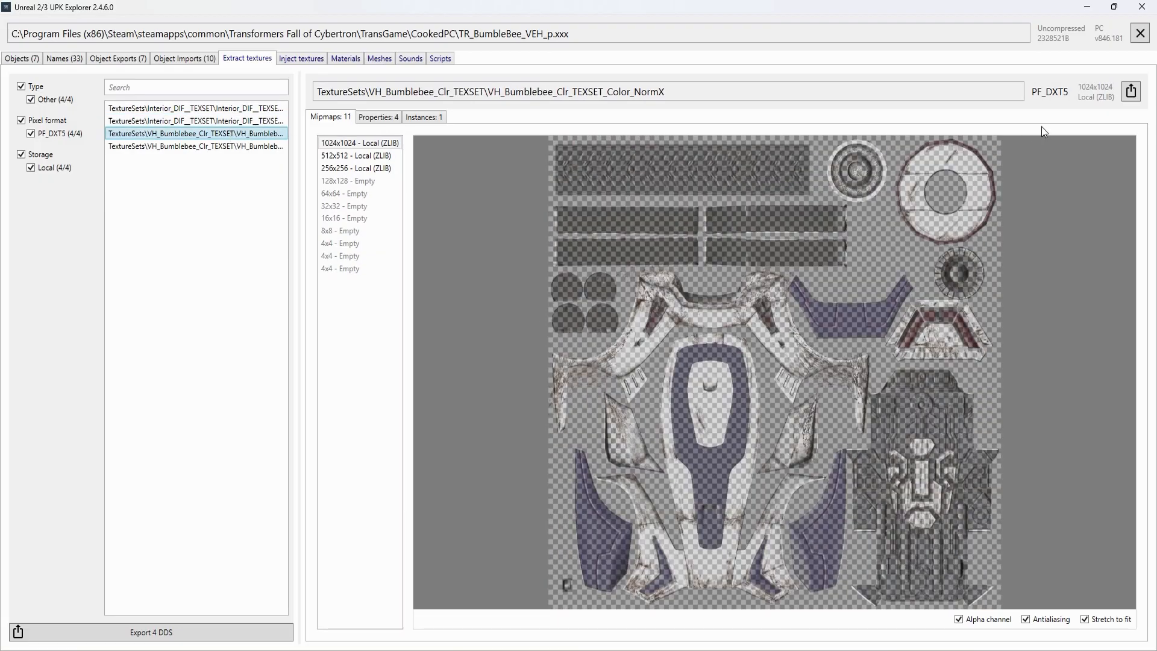
pyautogui.click(1132, 90)
pyautogui.click(235, 146)
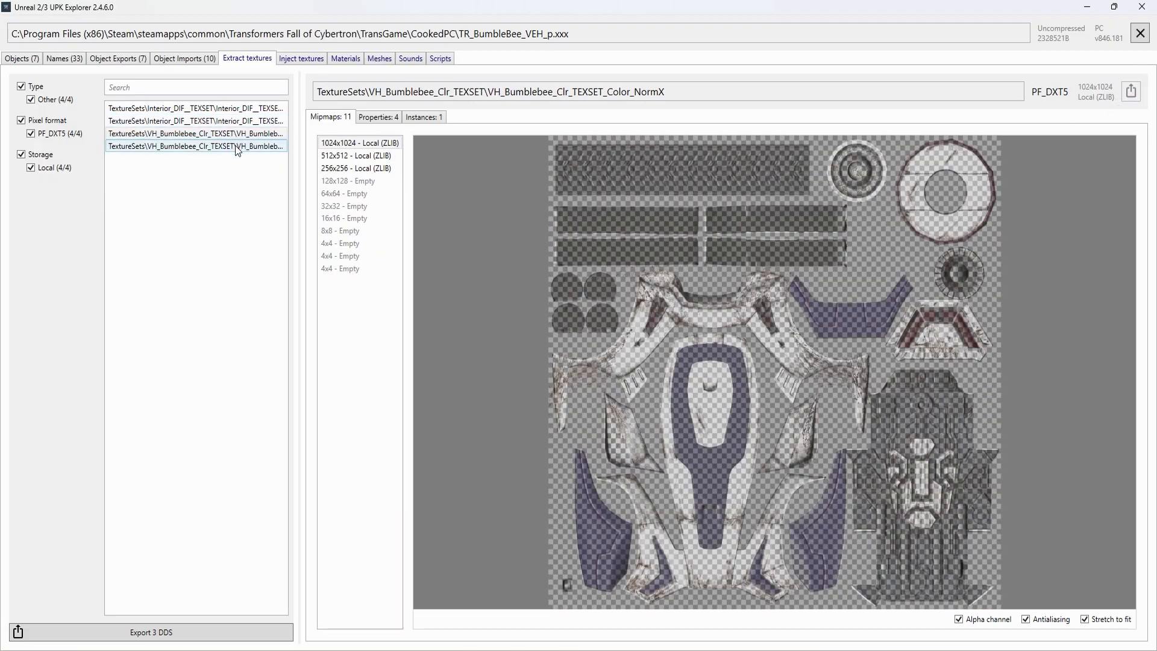
pyautogui.click(1130, 91)
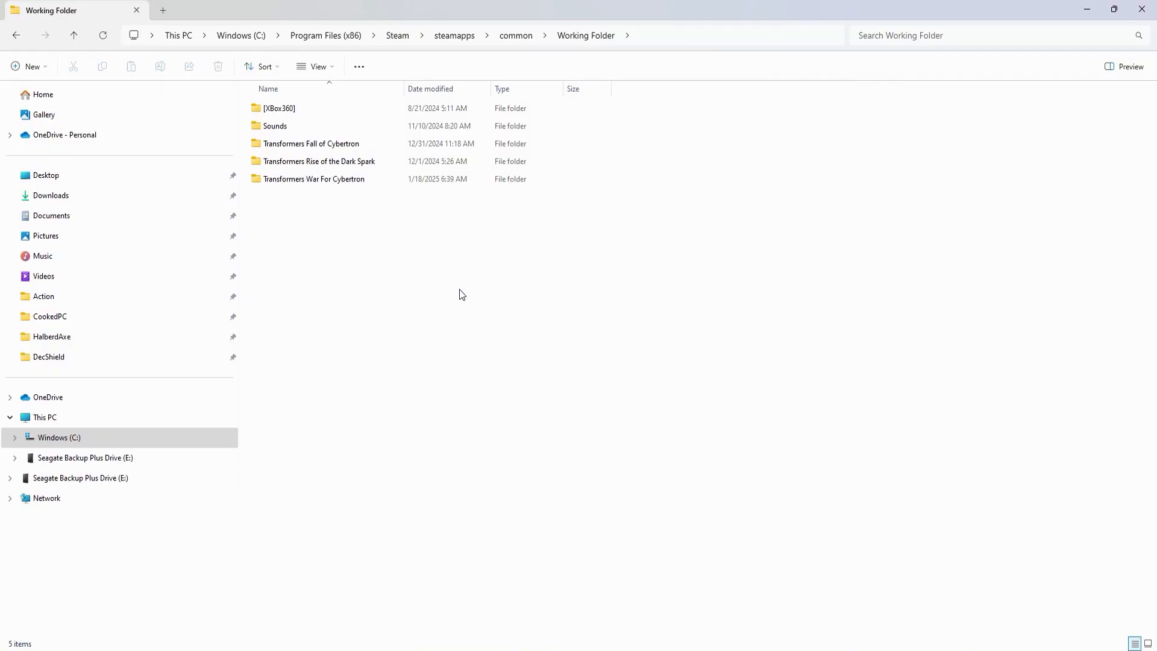
# - In File Explorer, open VH_Bumblebee_Norm_XY_1024_B from the PF_DXT5 folder of the Transformers War For Cybertron exports in GIMP
pyautogui.doubleClick(311, 182)
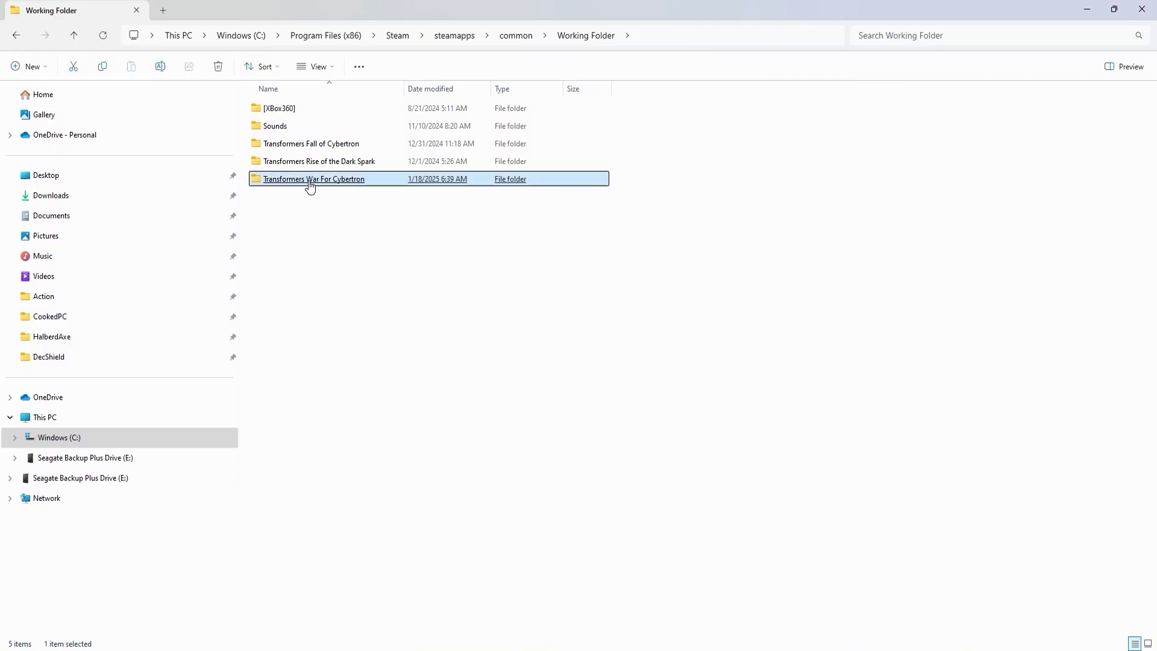
pyautogui.doubleClick(280, 112)
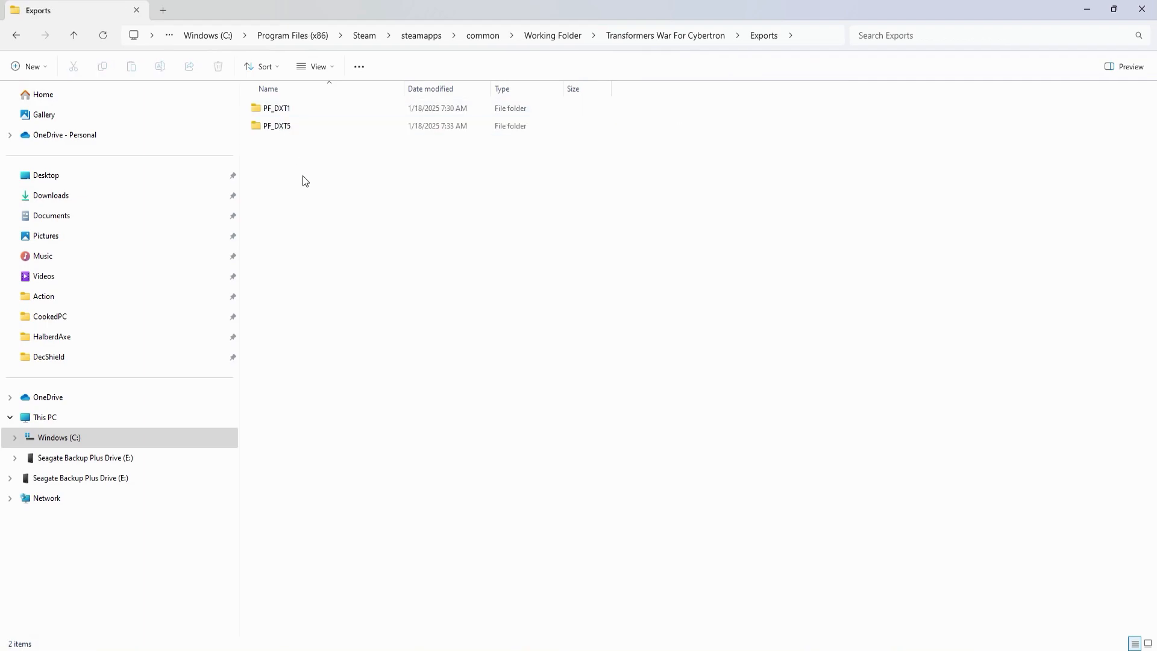
pyautogui.doubleClick(290, 128)
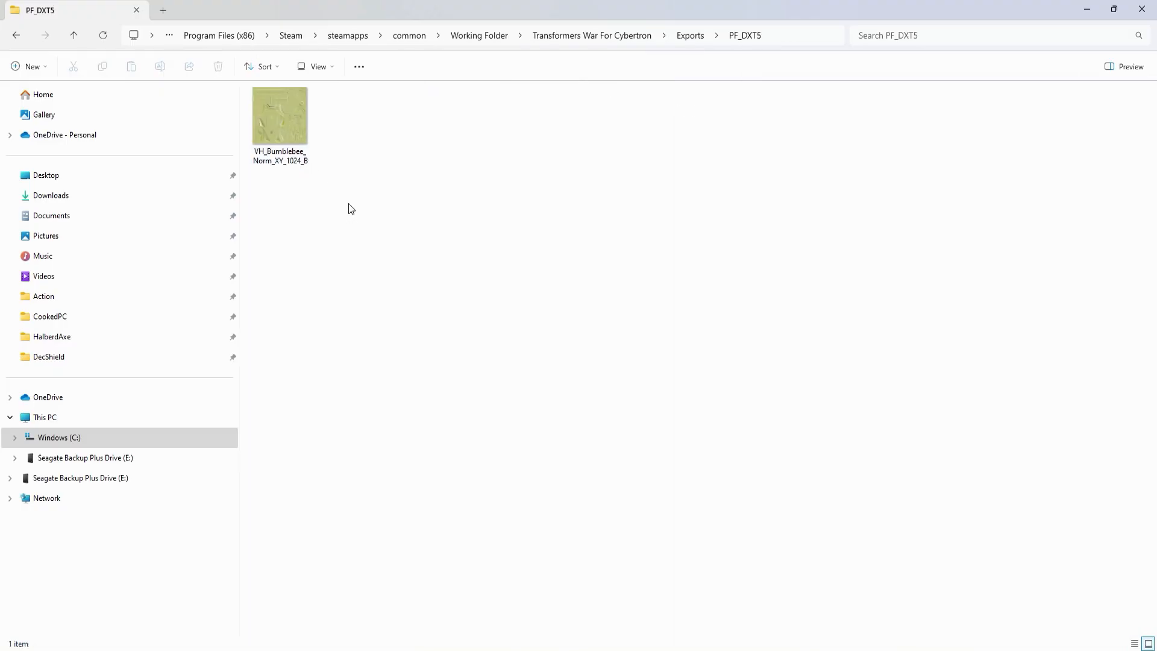
pyautogui.click(275, 109)
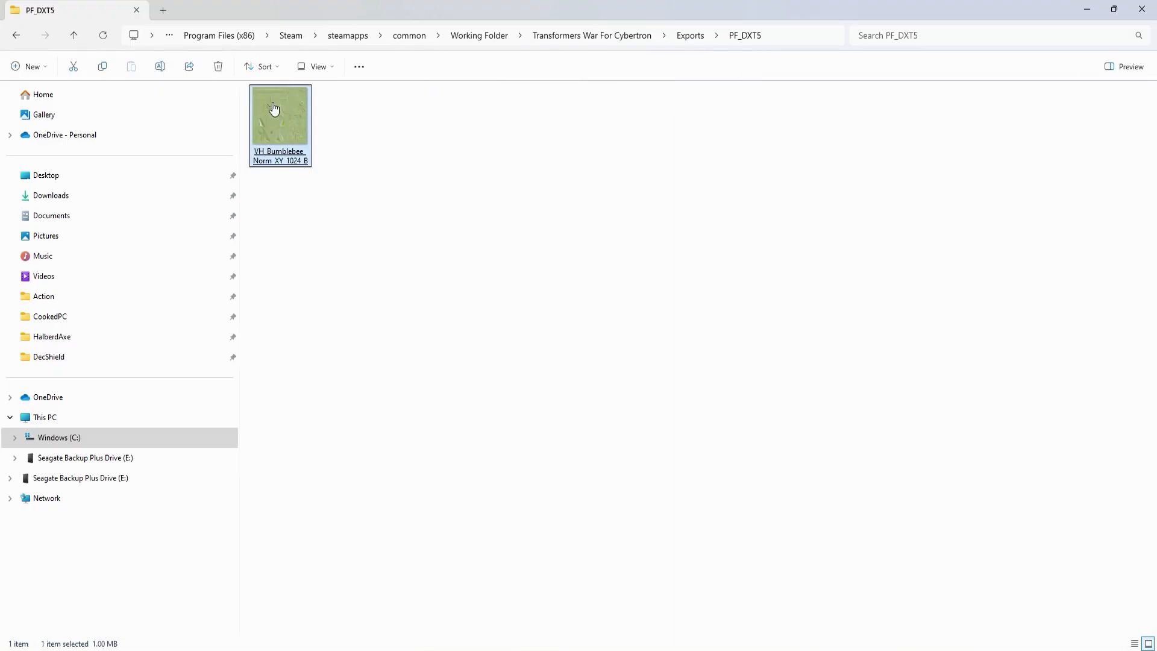
pyautogui.doubleClick(274, 109)
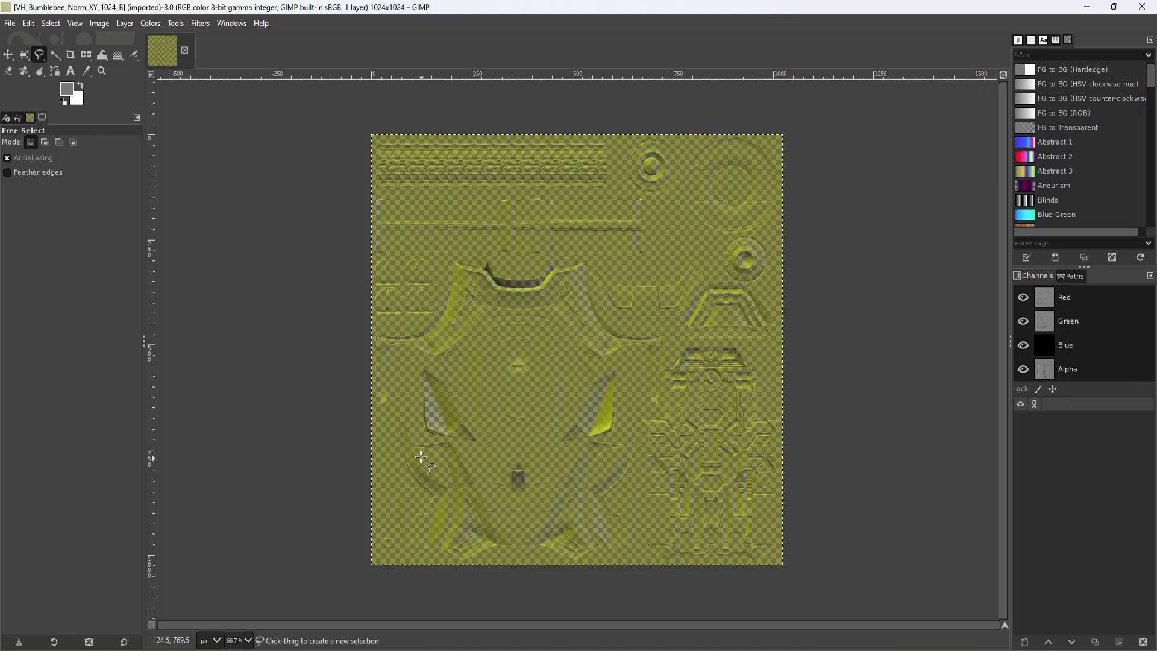
# - Copy the Alpha channel of the Norm_XY texture into the image as a new layer and invert its colors
pyautogui.moveTo(1087, 366); pyautogui.dragTo(584, 309)
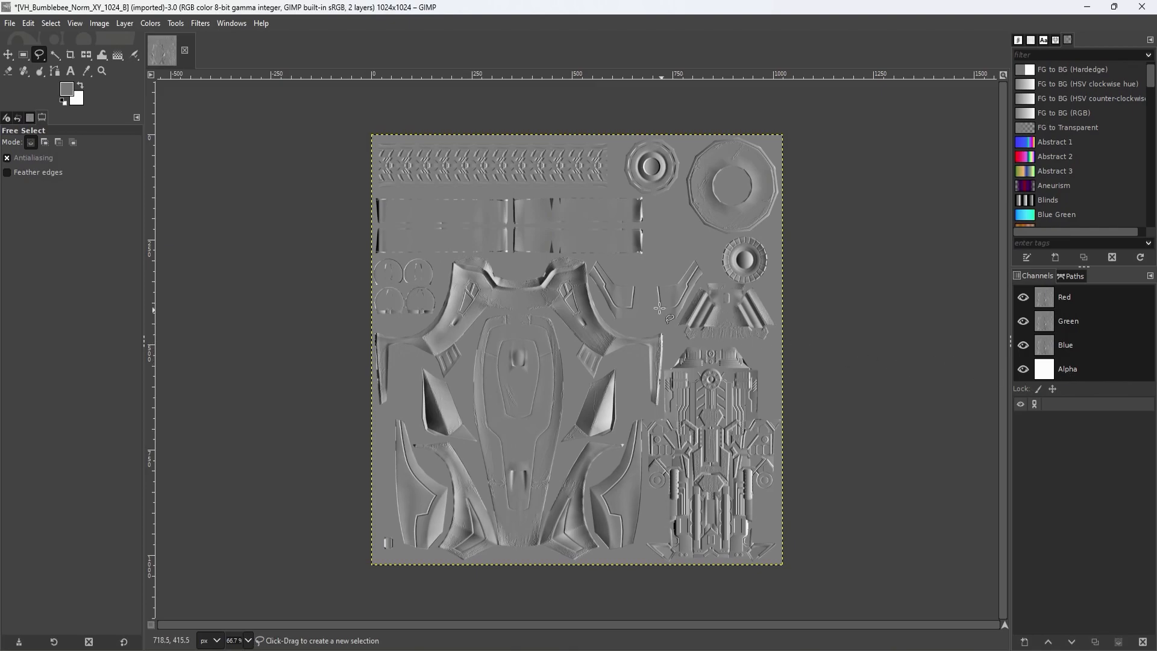
pyautogui.hotkey('ctrl', 'l')
pyautogui.click(147, 24)
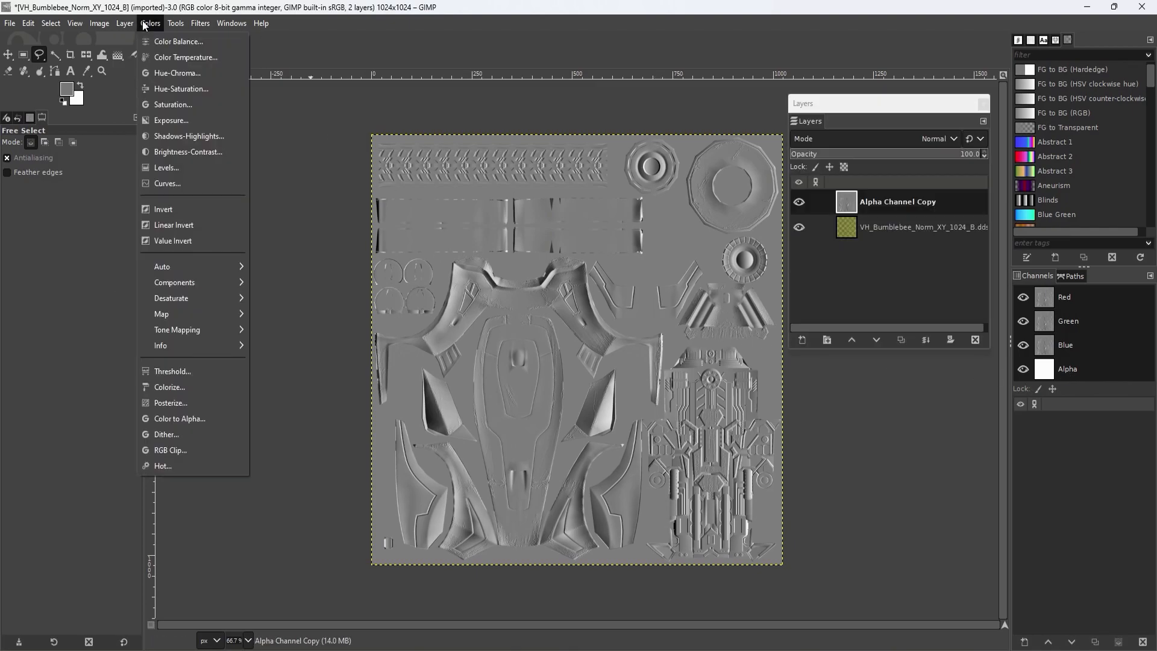
pyautogui.click(177, 185)
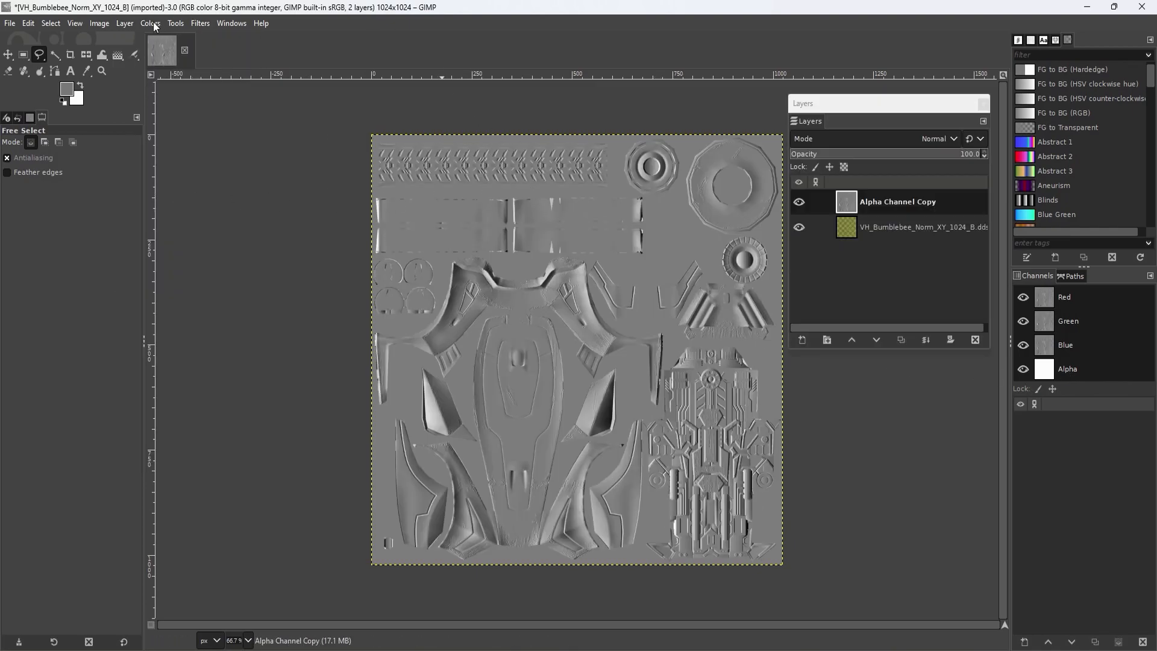
# - Turn the gray of the Alpha Channel Copy layer transparent with Color to Alpha and hide the original texture layer
pyautogui.click(154, 24)
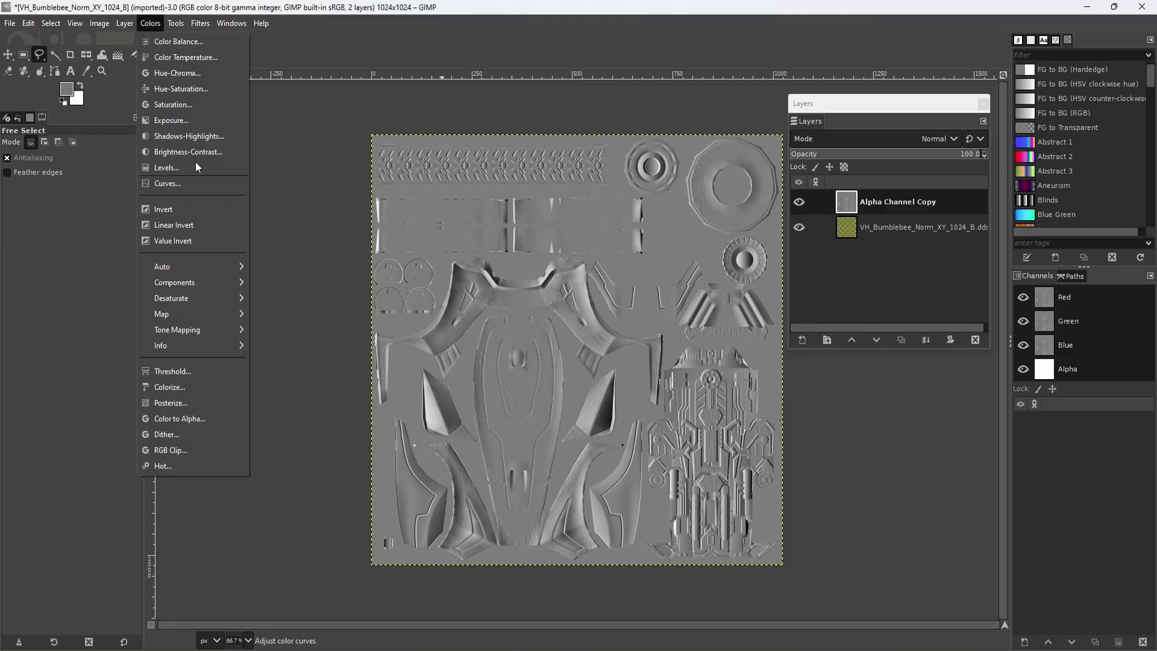
pyautogui.click(212, 420)
pyautogui.click(916, 334)
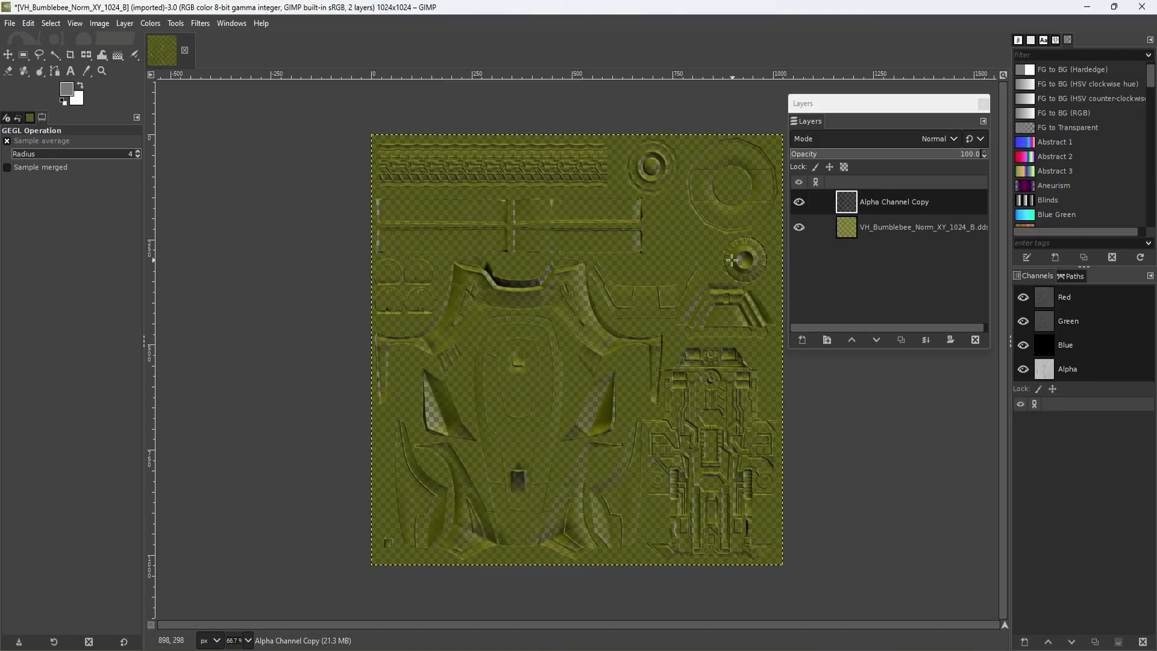
pyautogui.click(798, 227)
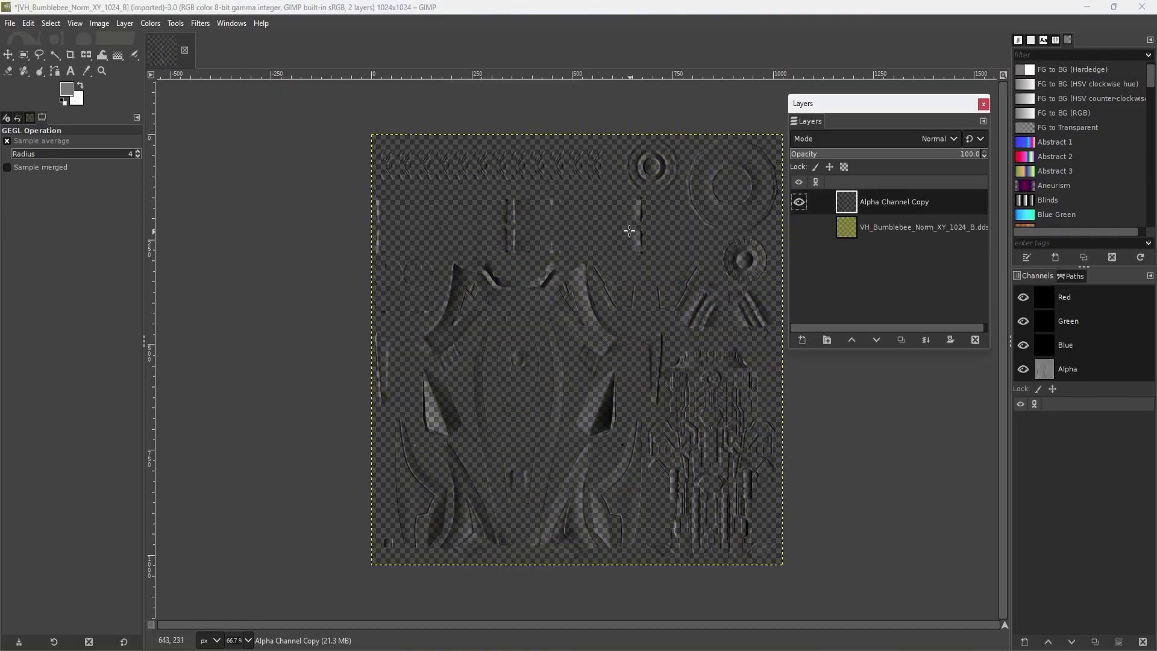
# - Exclude the Alpha channel from editing and reset the foreground and background colors to black and white
pyautogui.click(1096, 374)
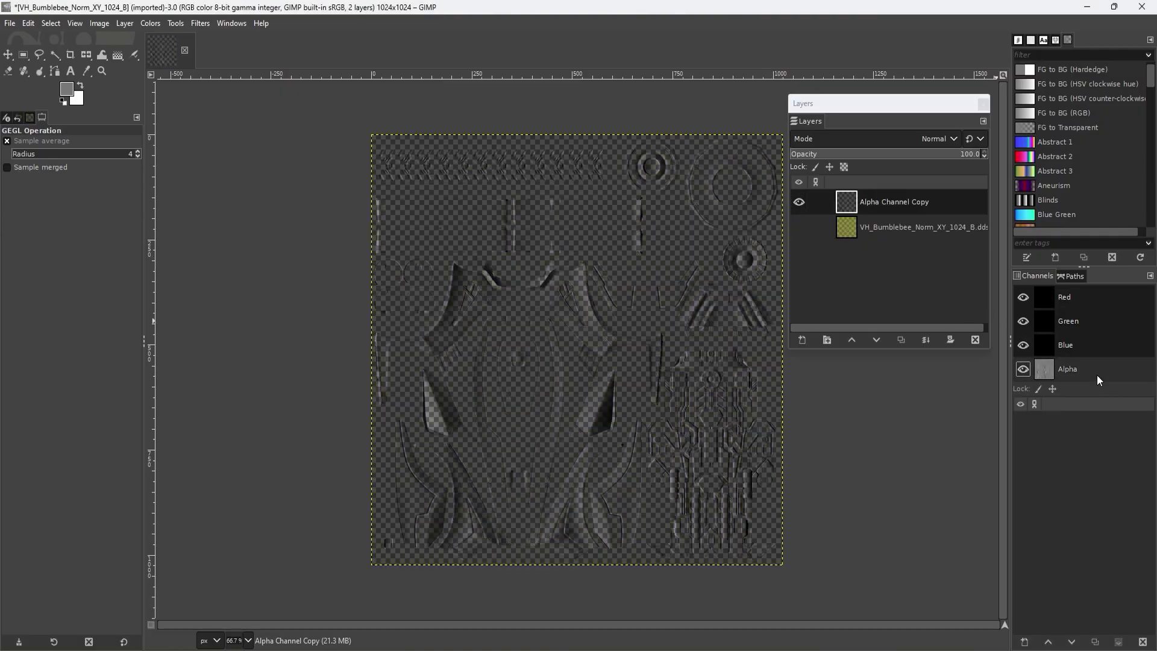
pyautogui.click(63, 102)
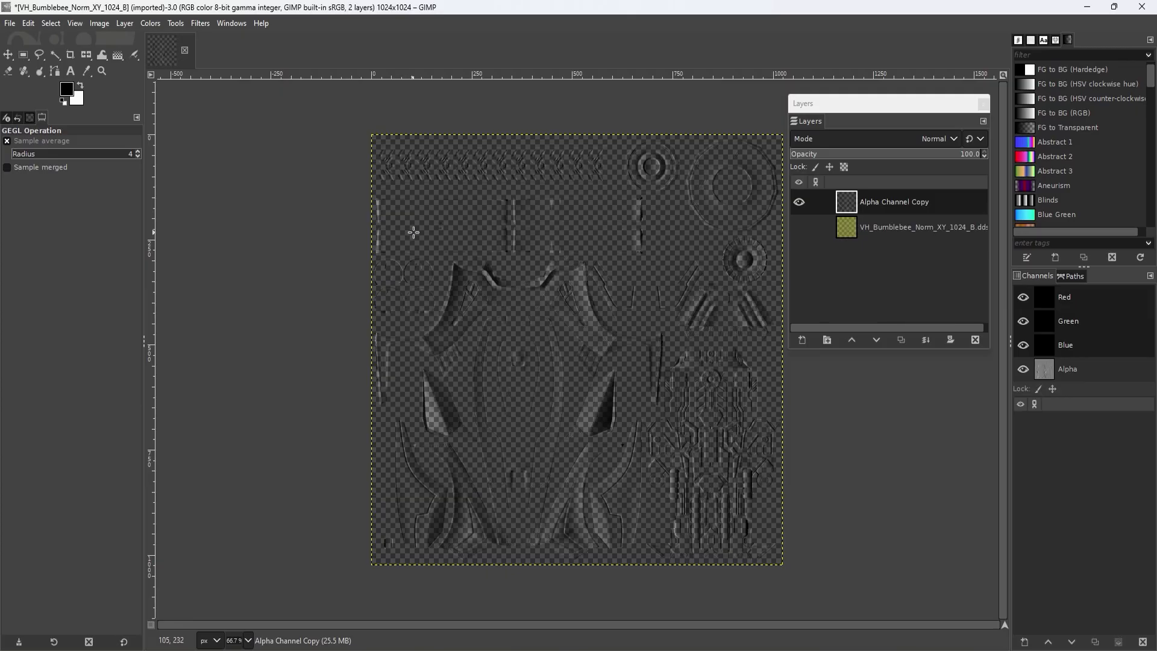
pyautogui.click(885, 228)
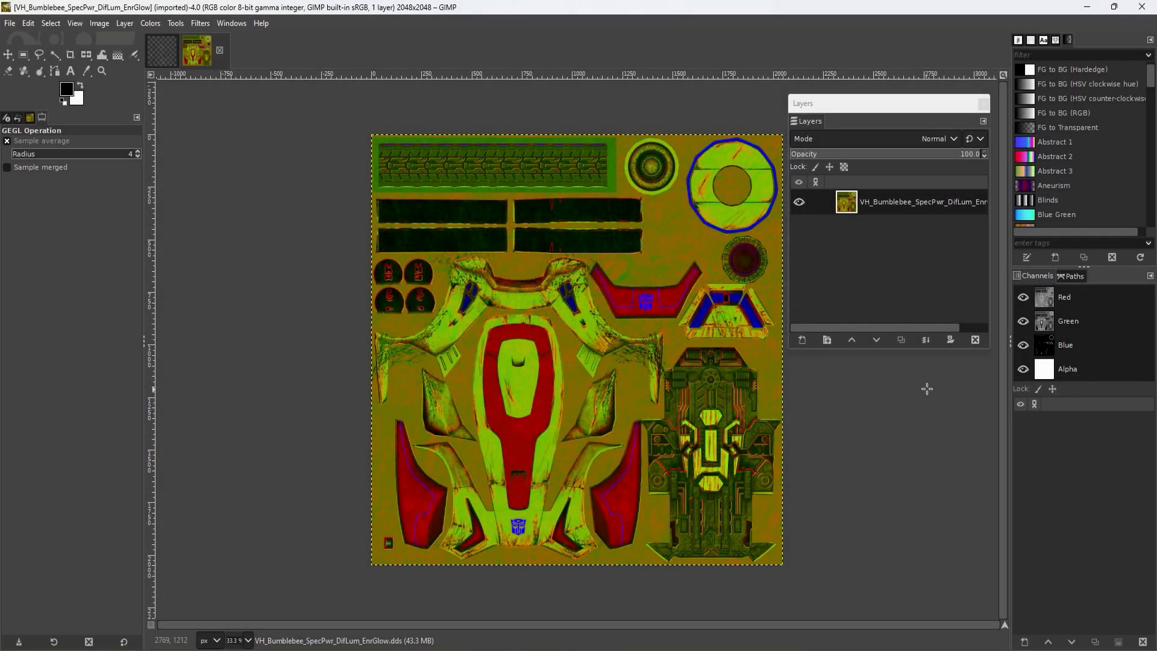
# - Add the Green channel of VH_Bumblebee_SpecPwr_DifLum_EnrGlow as a layer and paste the whole VH_Bumblebee_GrngCLR texture over it
pyautogui.moveTo(1061, 321); pyautogui.dragTo(548, 304)
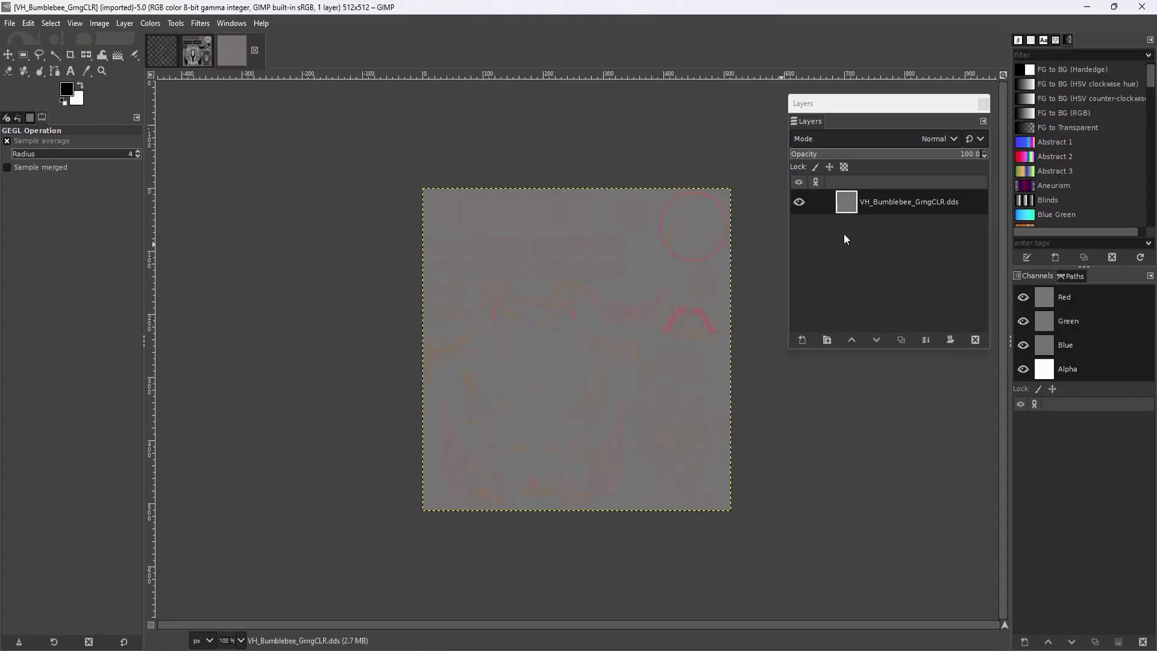
pyautogui.click(50, 23)
pyautogui.click(56, 38)
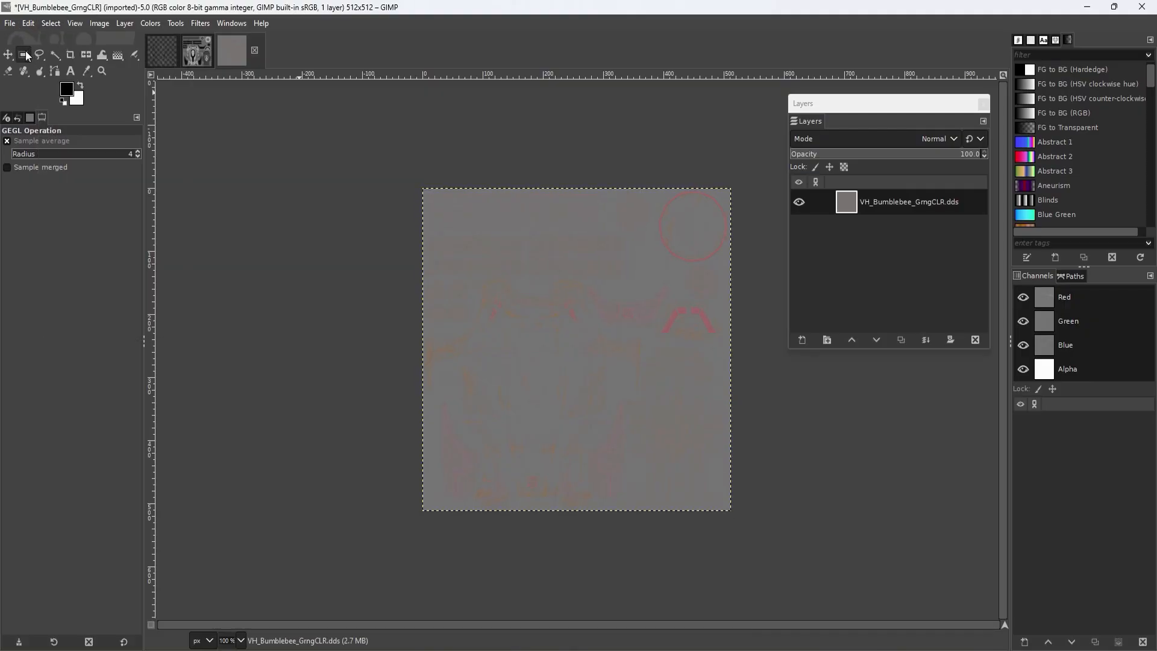
pyautogui.click(23, 54)
pyautogui.click(194, 53)
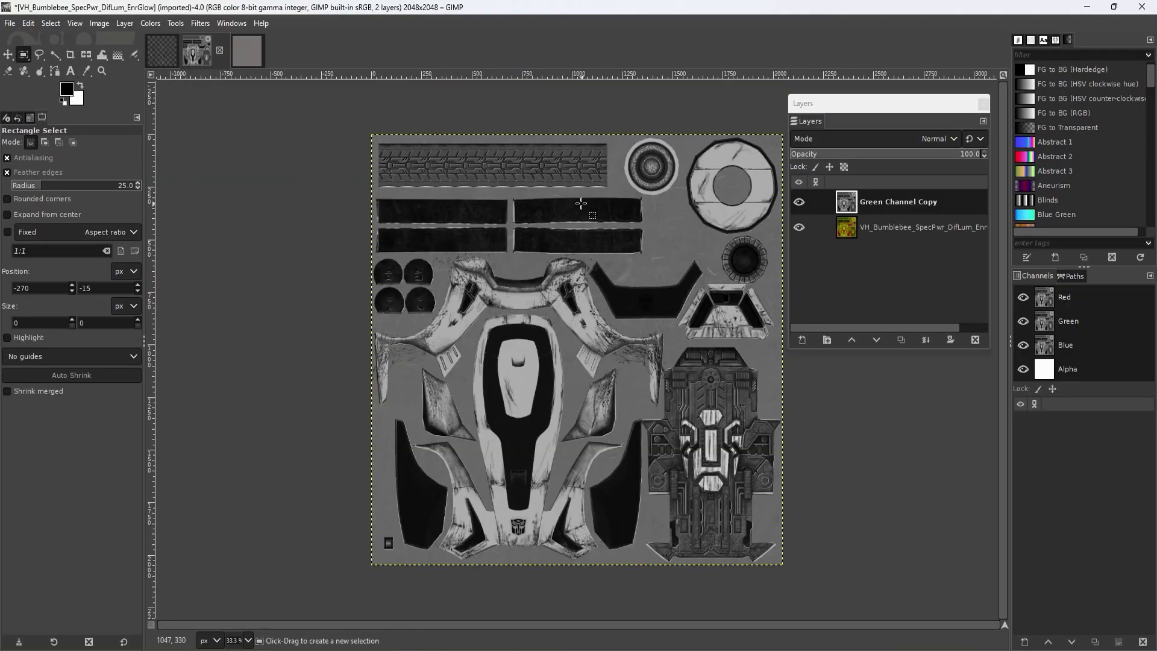
pyautogui.hotkey('ctrl', 'v')
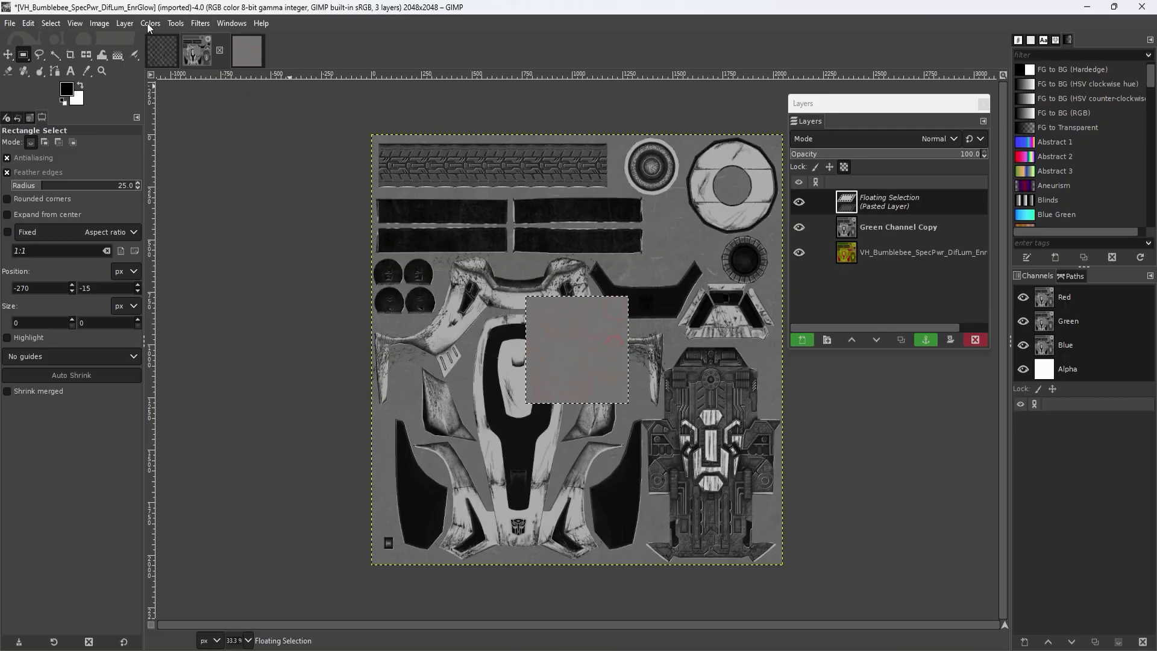
# - Scale the pasted grunge texture to 2048 × 2048 px and convert the floating selection into its own layer
pyautogui.click(124, 23)
pyautogui.click(147, 251)
pyautogui.write('2048')
pyautogui.press('Tab')
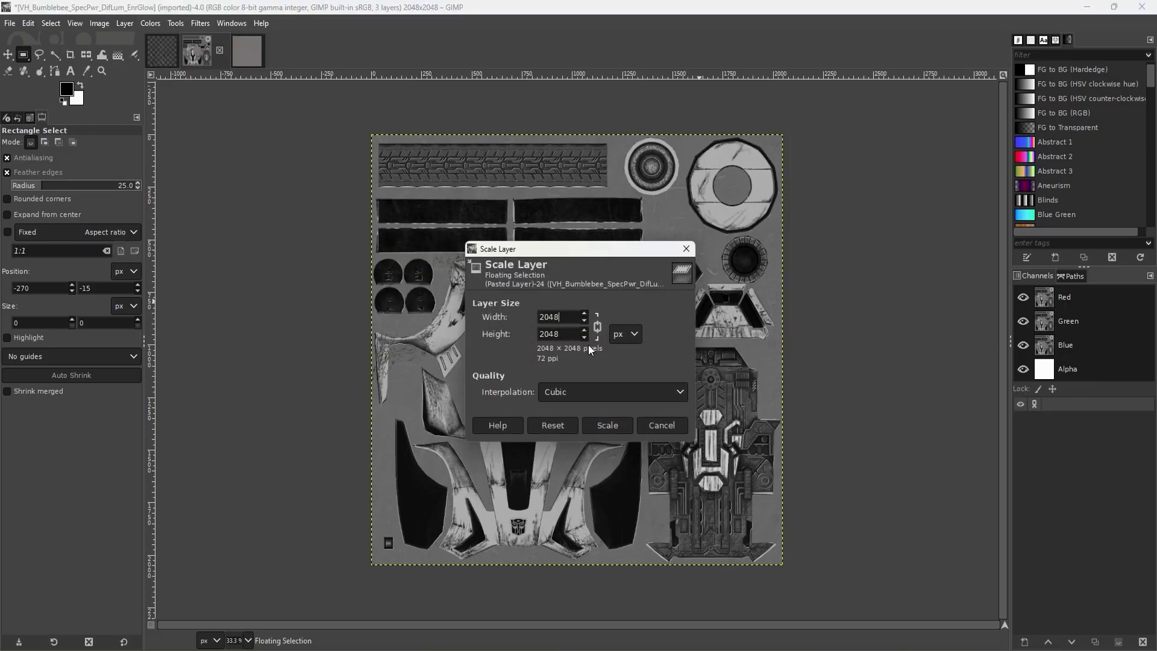
pyautogui.click(576, 390)
pyautogui.click(579, 425)
pyautogui.click(605, 425)
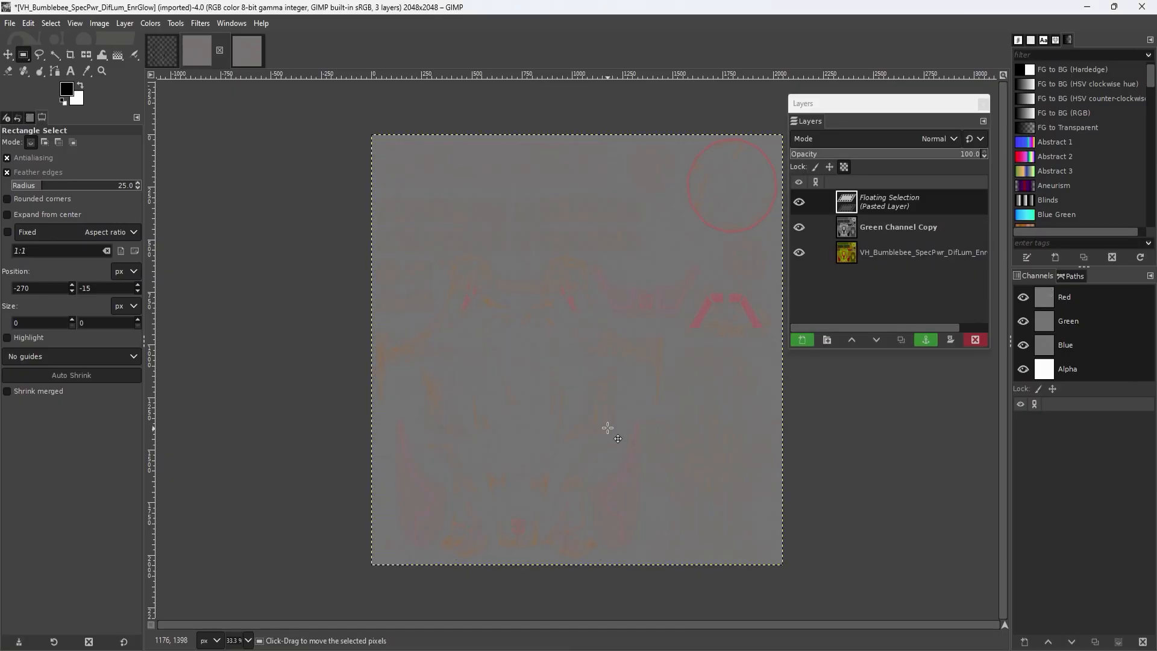
pyautogui.click(802, 340)
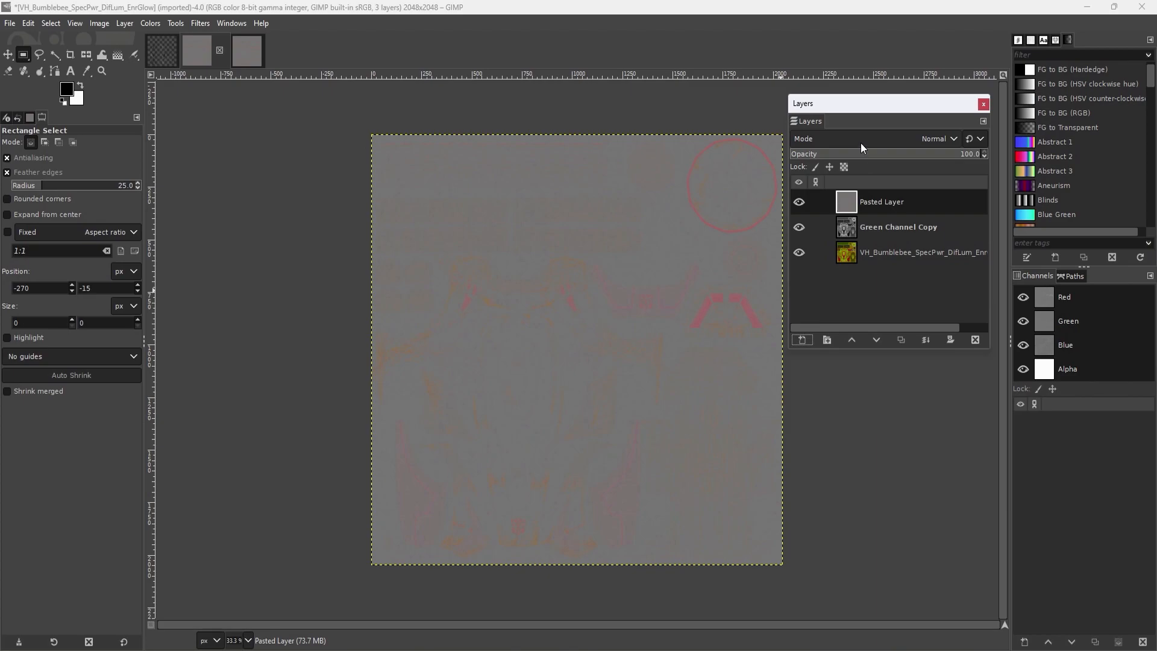
# - Set the Pasted Layer's blend mode to Overlay and merge it with Green Channel Copy, leaving the hidden original texture out
pyautogui.click(939, 138)
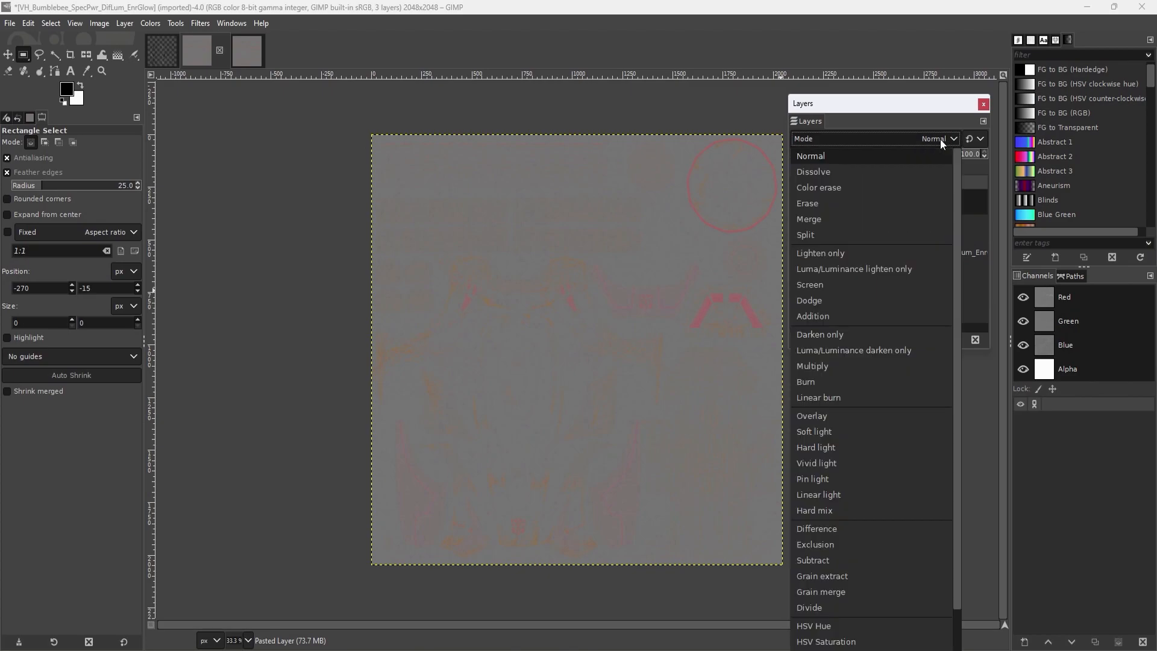
pyautogui.click(820, 416)
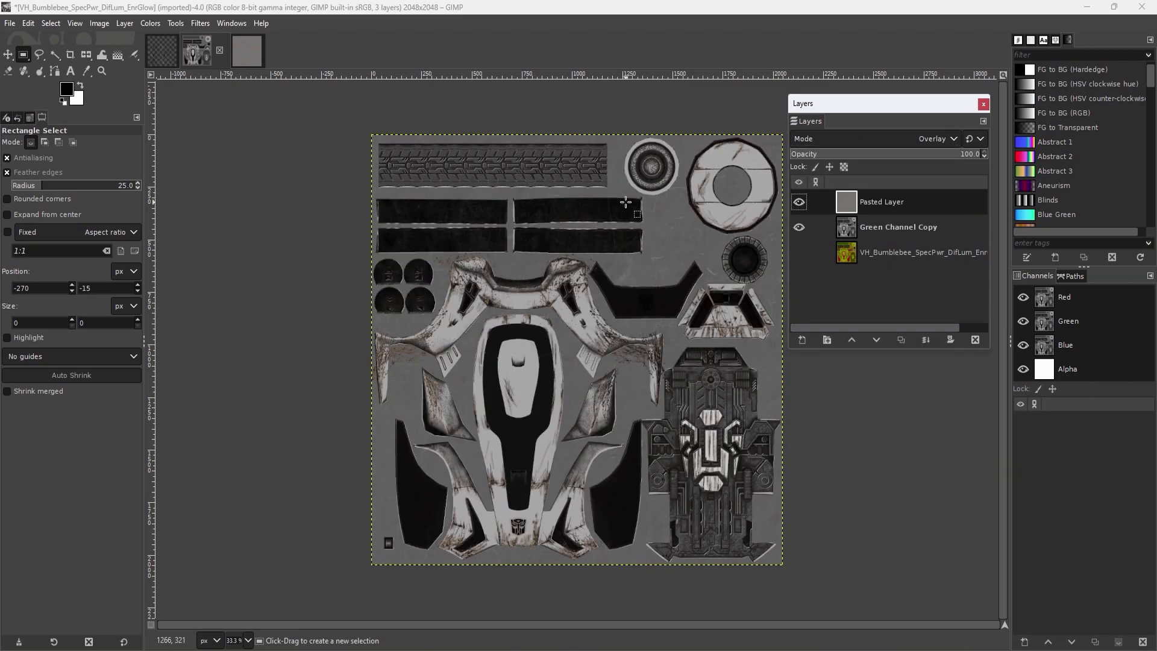
pyautogui.hotkey('ctrl', 'm')
pyautogui.click(891, 308)
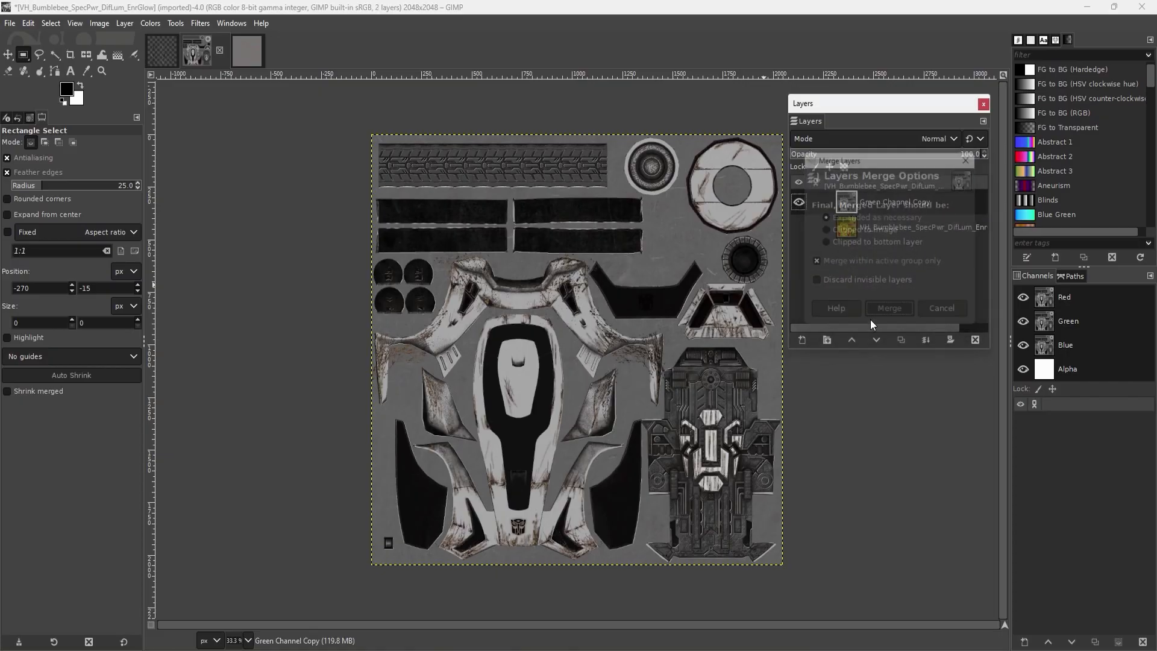
# - Select the entire merged Green Channel Copy layer and copy it
pyautogui.click(51, 23)
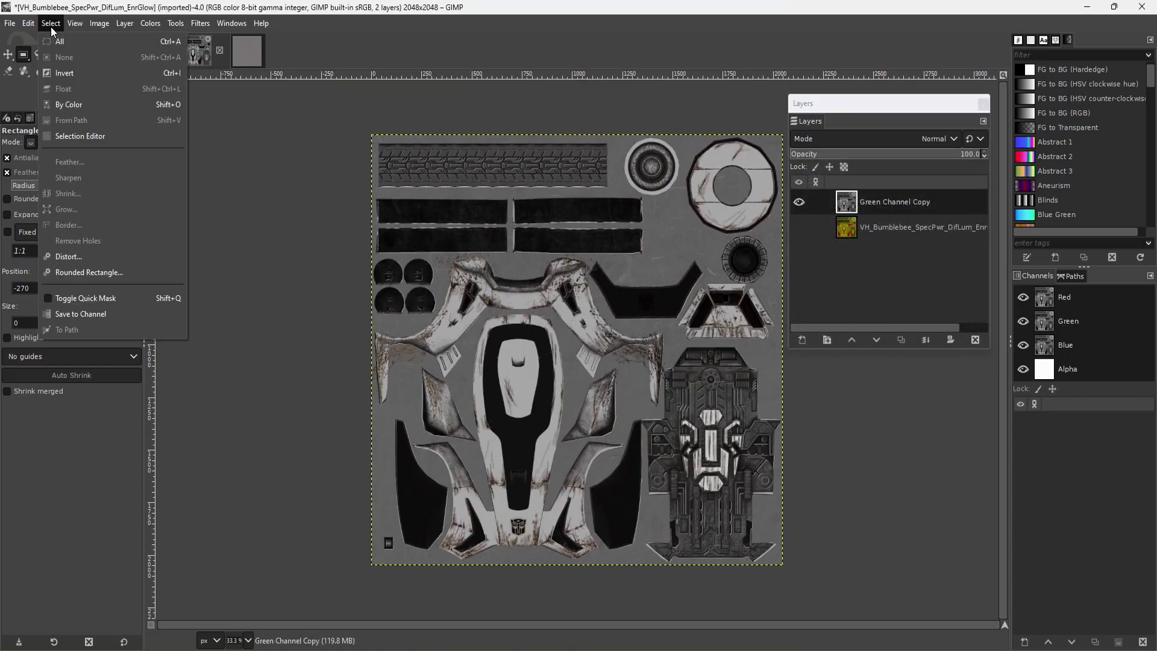
pyautogui.click(51, 42)
pyautogui.hotkey('ctrl', 'c')
# - Scale the VH_Bumblebee_Norm_XY_1024_B image to a width of 2048 px with Linear interpolation
pyautogui.click(164, 56)
pyautogui.click(101, 24)
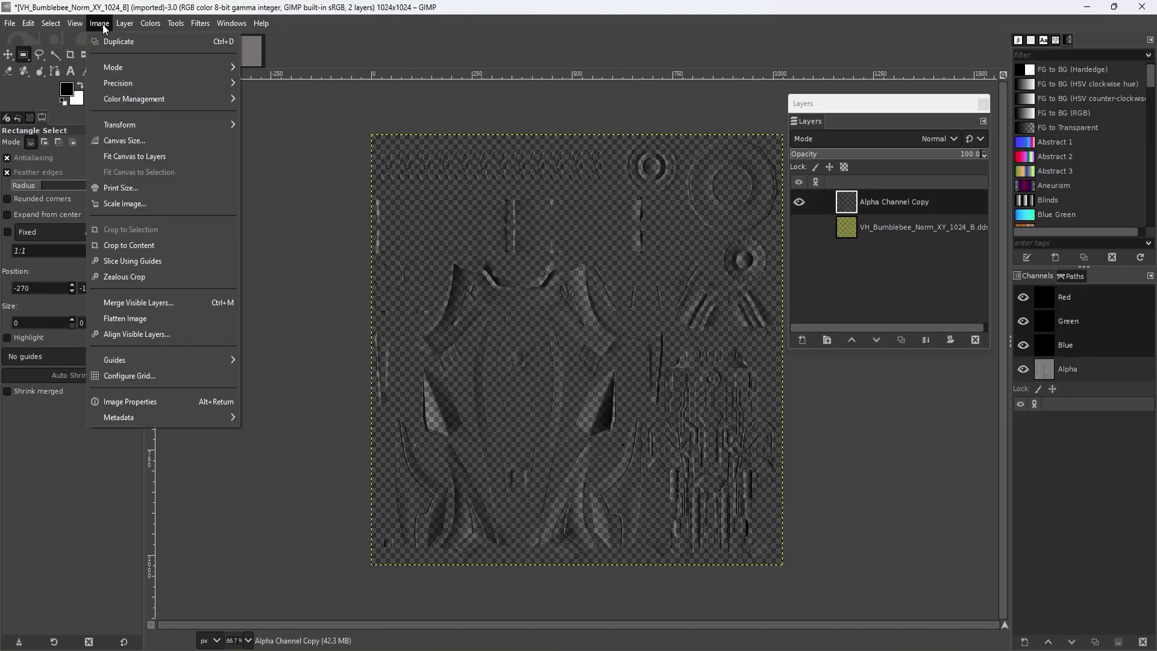
pyautogui.click(147, 196)
pyautogui.click(570, 399)
pyautogui.click(558, 435)
pyautogui.doubleClick(550, 298)
pyautogui.write('20')
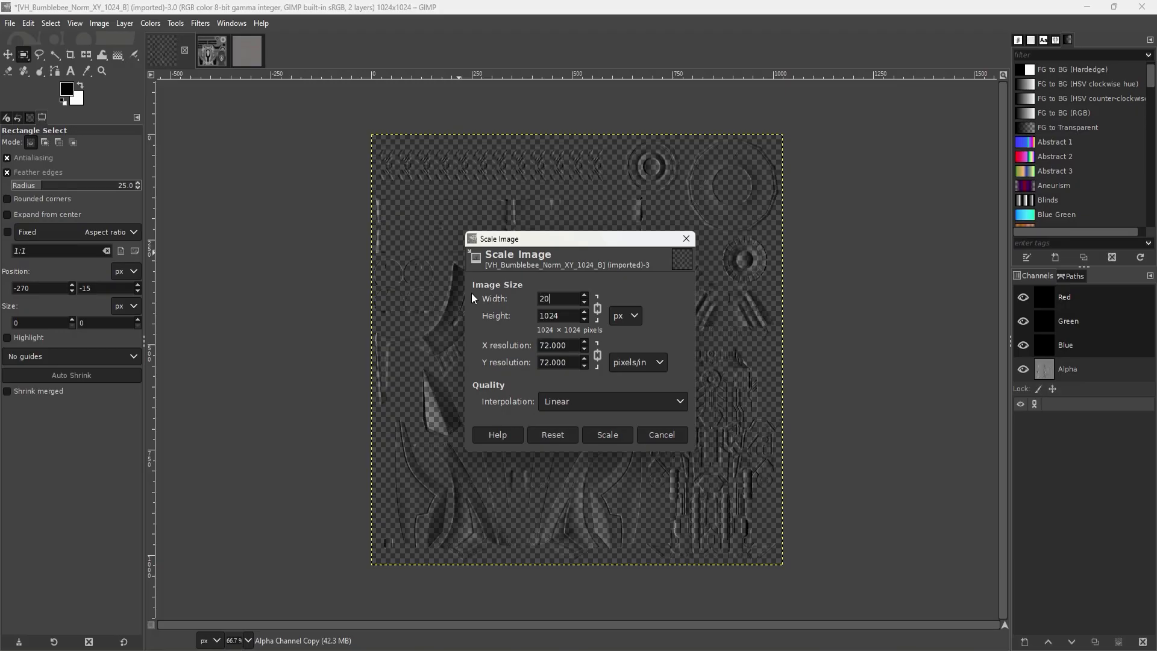
pyautogui.write('48')
pyautogui.click(606, 433)
pyautogui.press('-')
pyautogui.press('-')
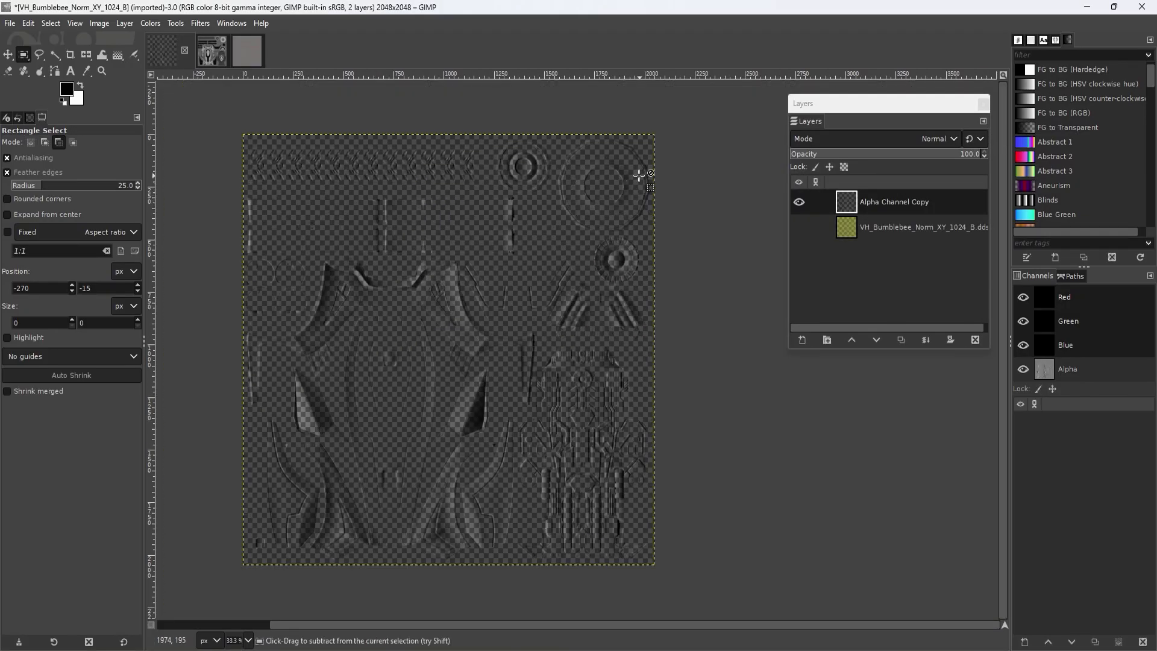
# - Paste the copied texture onto Alpha Channel Copy, anchor it, and delete the hidden VH_Bumblebee_Norm_XY_1024_B.dds layer
pyautogui.hotkey('ctrl', 'v')
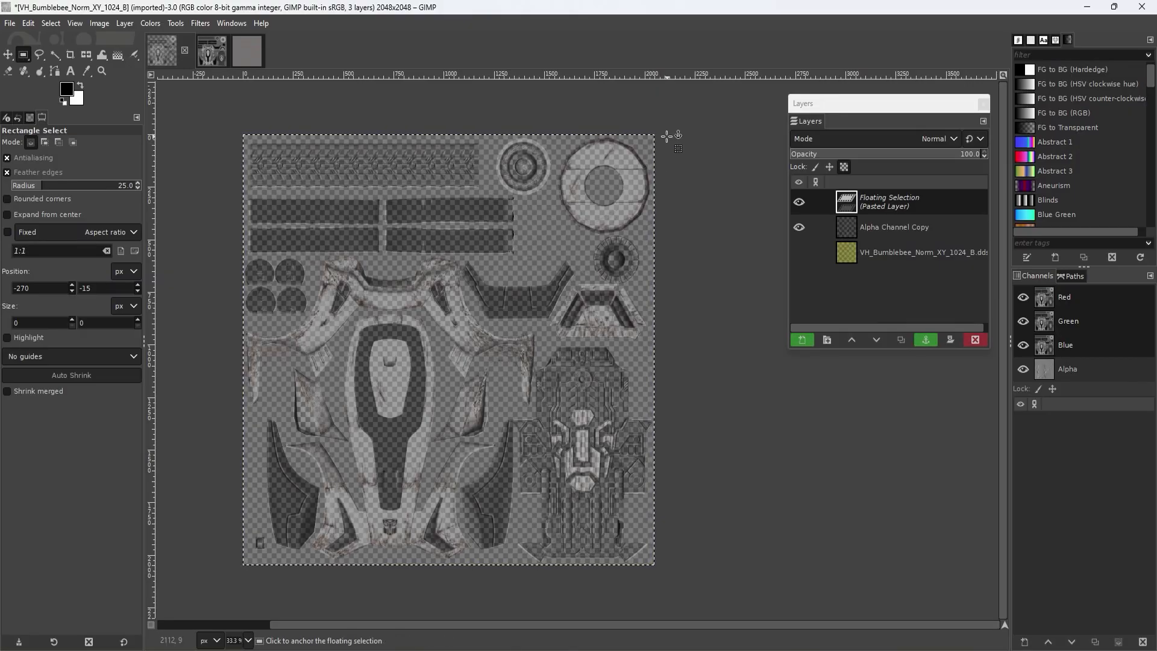
pyautogui.click(667, 136)
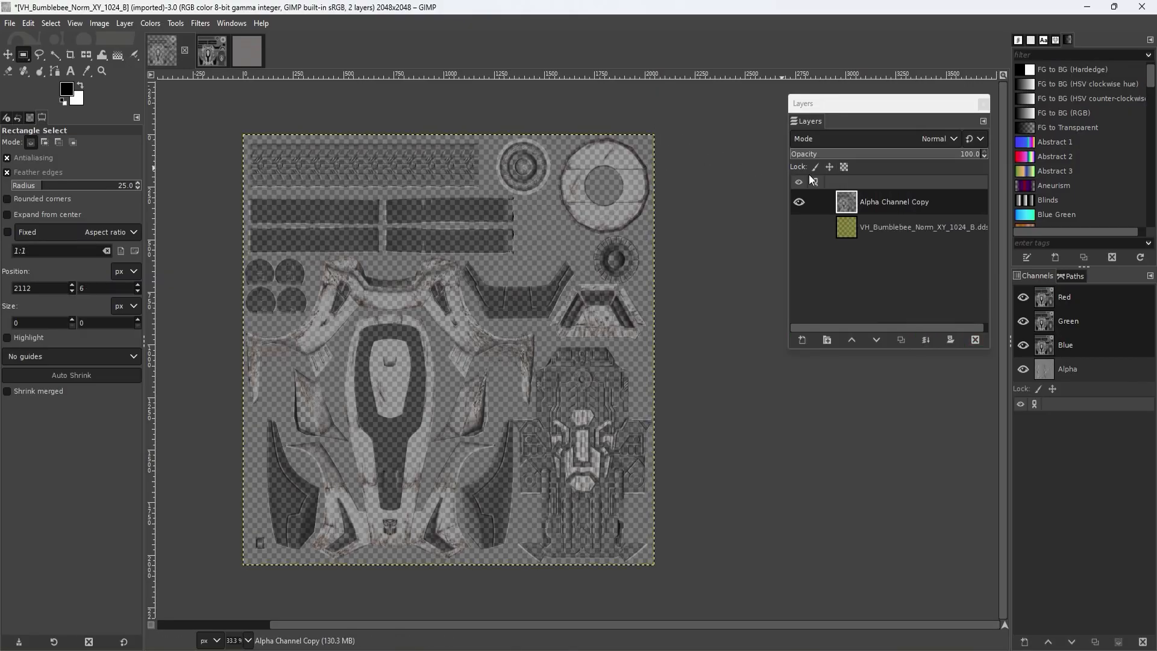
pyautogui.click(912, 219)
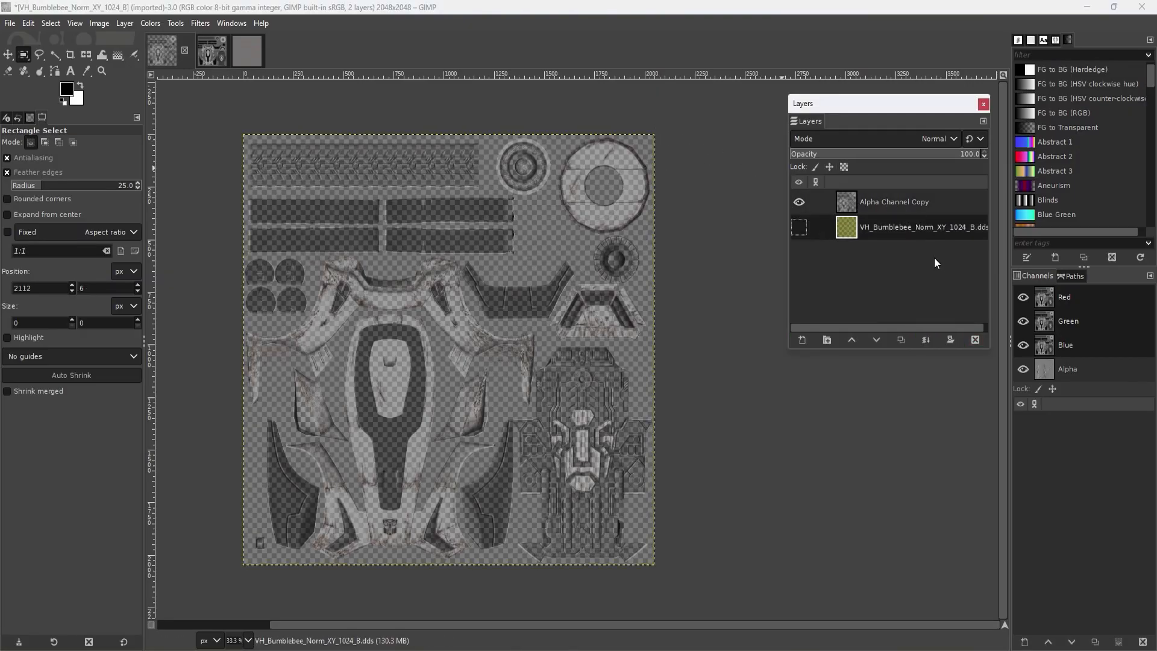
pyautogui.click(973, 341)
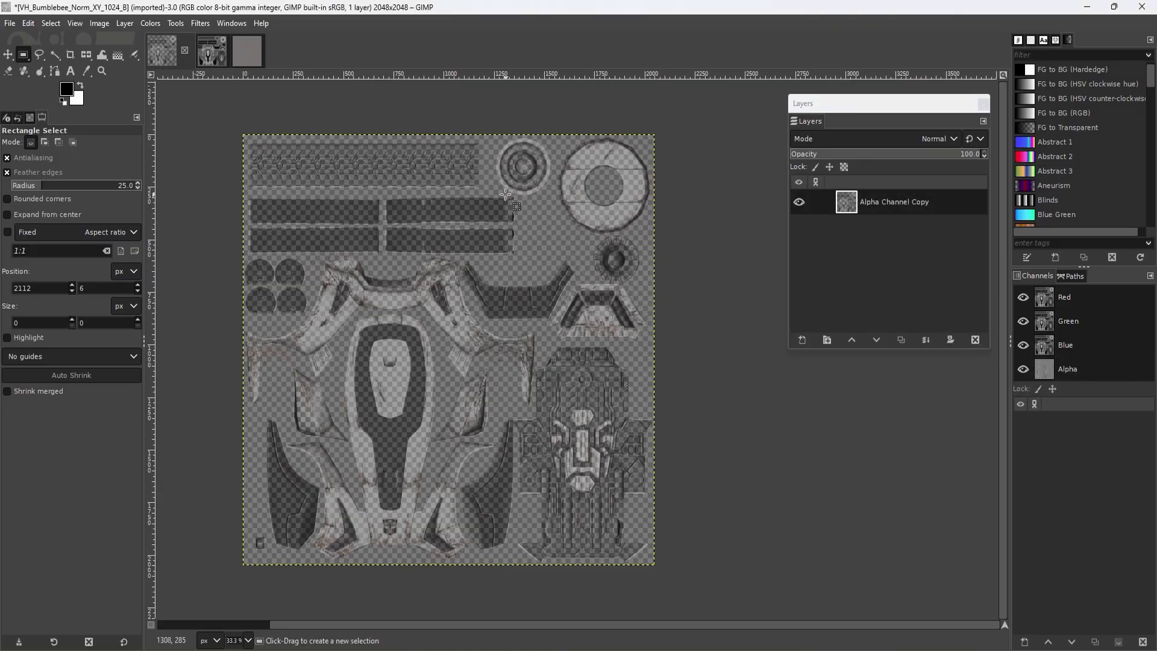
# - Start exporting the image as VH_Bumblebee_NormX.dds in the PF_DXT5 folder with the DDS image file type
pyautogui.click(9, 23)
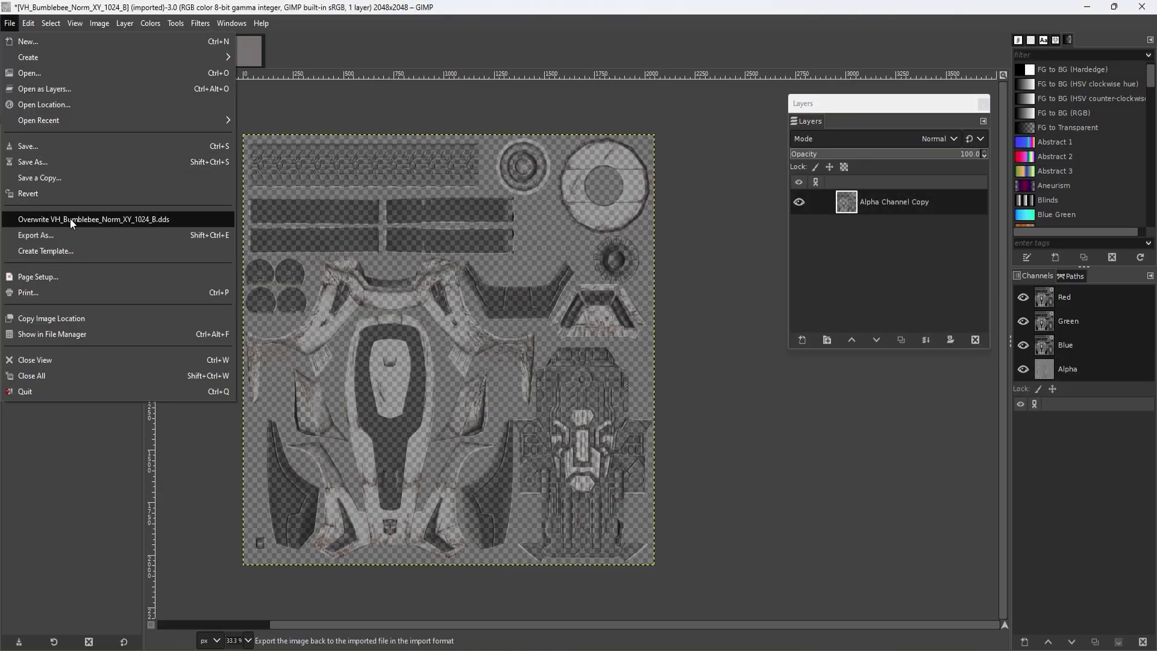
pyautogui.click(64, 233)
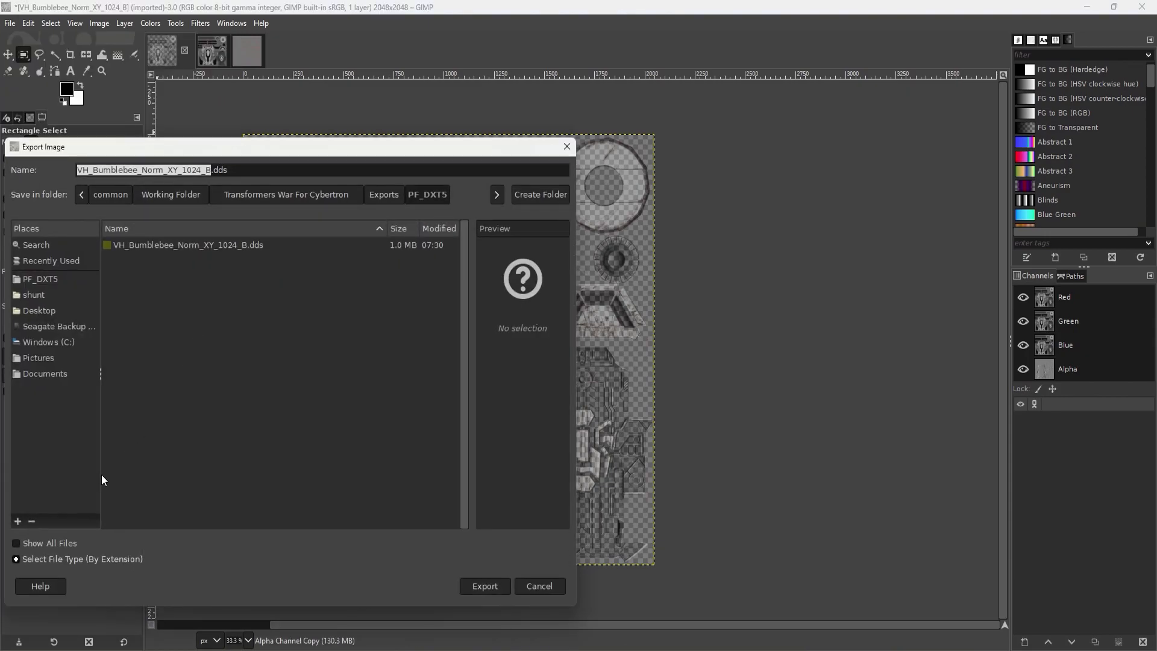
pyautogui.click(37, 558)
pyautogui.scroll(-2, 90, 527)
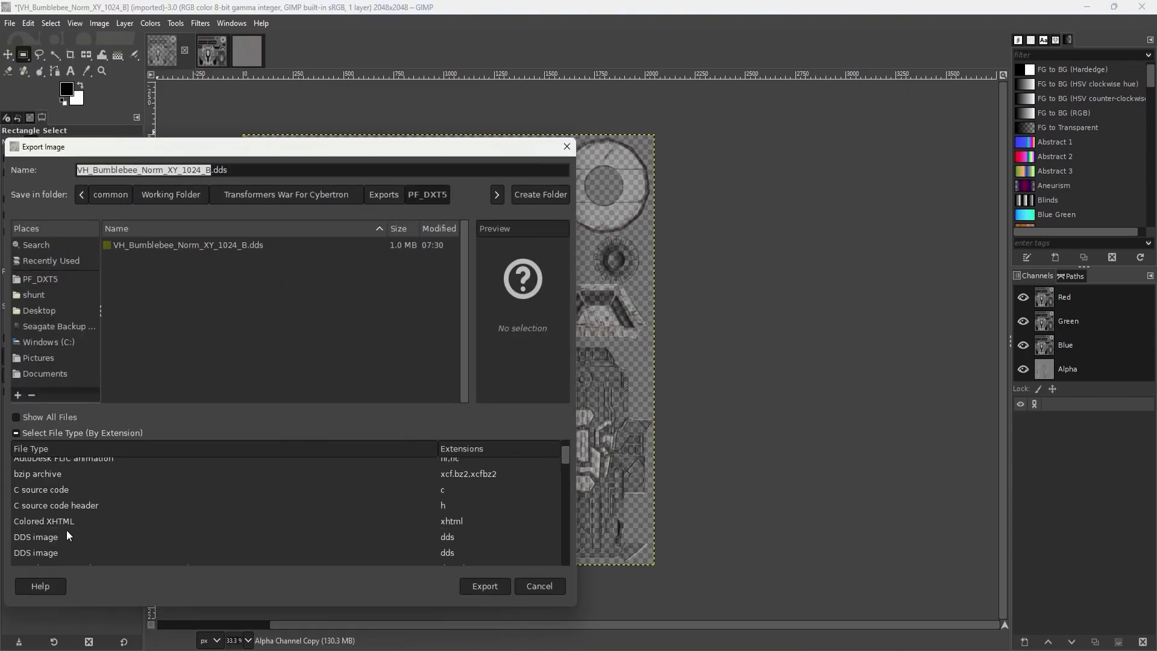
pyautogui.click(68, 535)
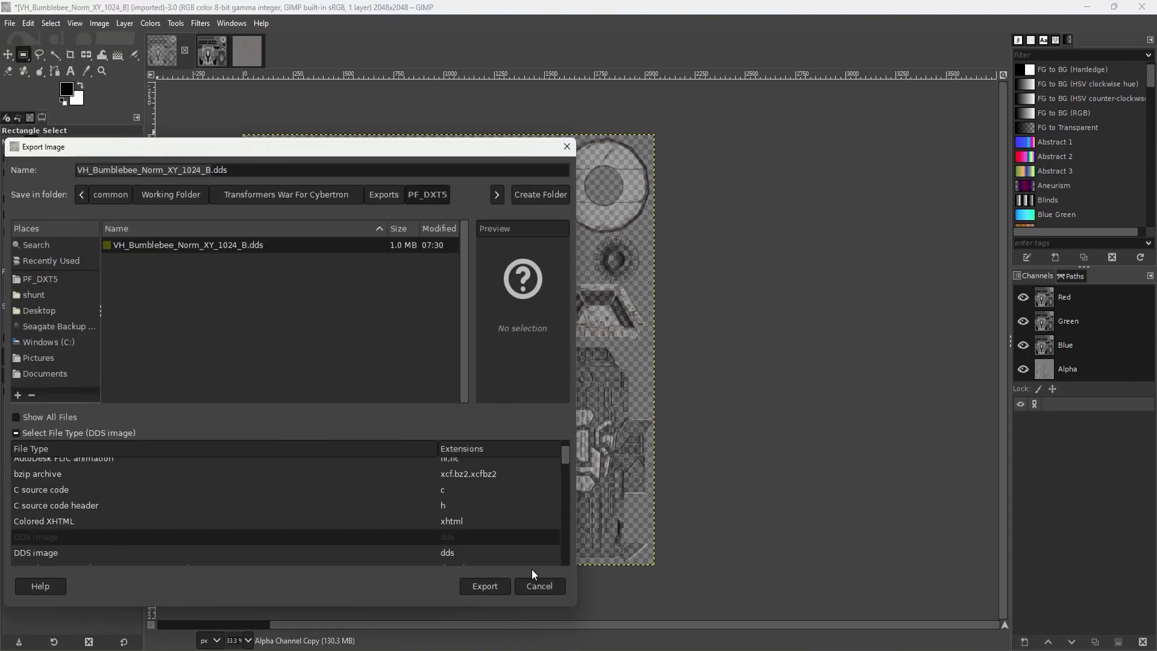
pyautogui.click(181, 169)
pyautogui.click(484, 585)
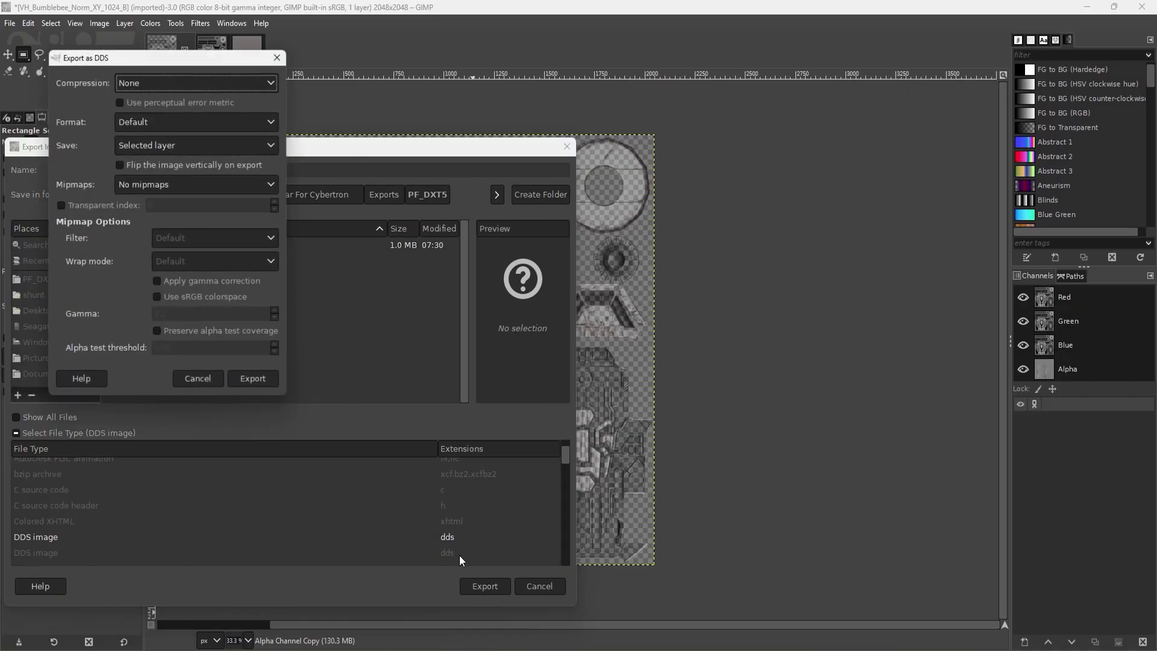
# - Set the DDS compression to BC3 / DXT5, choose Generate mipmaps and complete the export
pyautogui.click(162, 85)
pyautogui.click(151, 148)
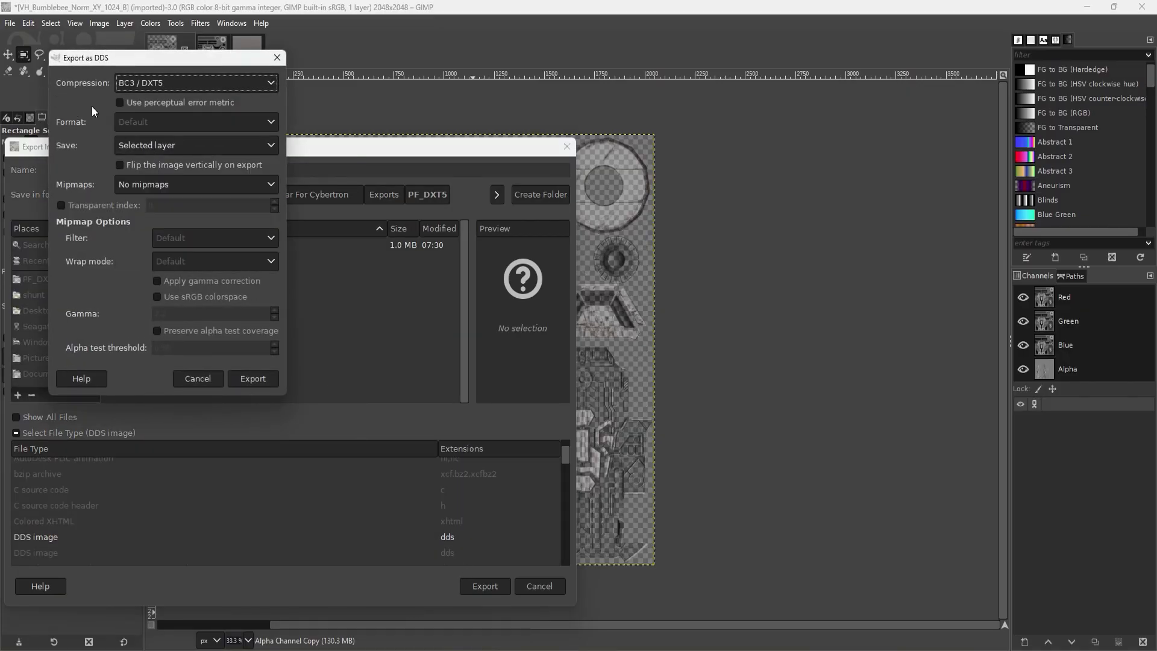
pyautogui.click(243, 187)
pyautogui.click(118, 207)
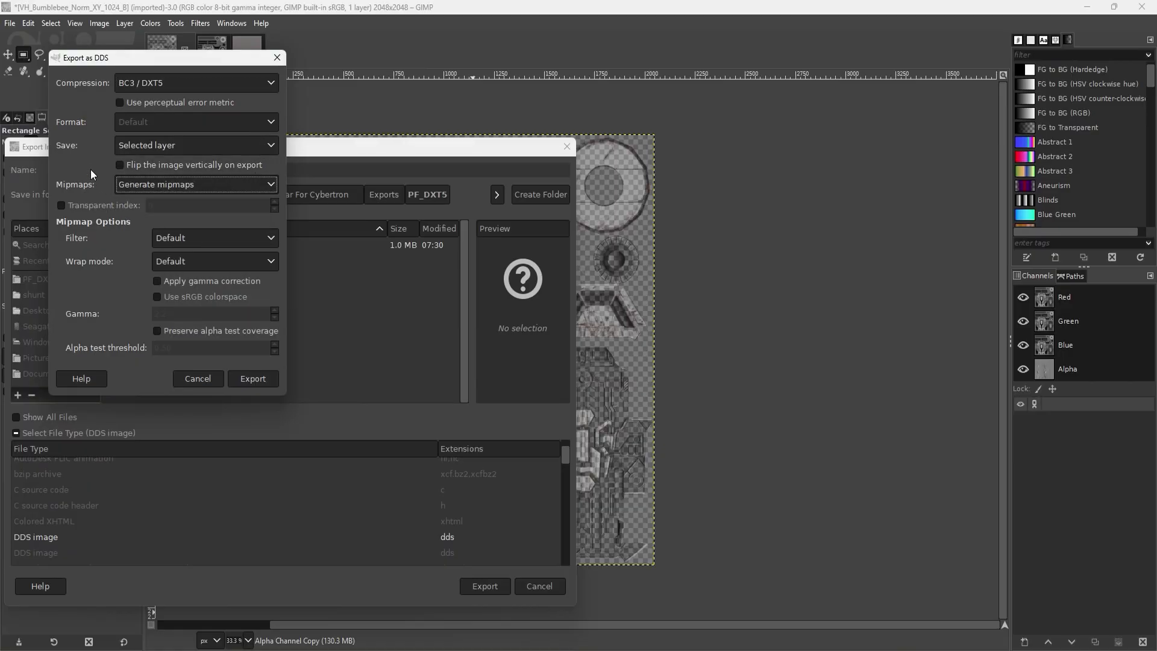
pyautogui.click(239, 381)
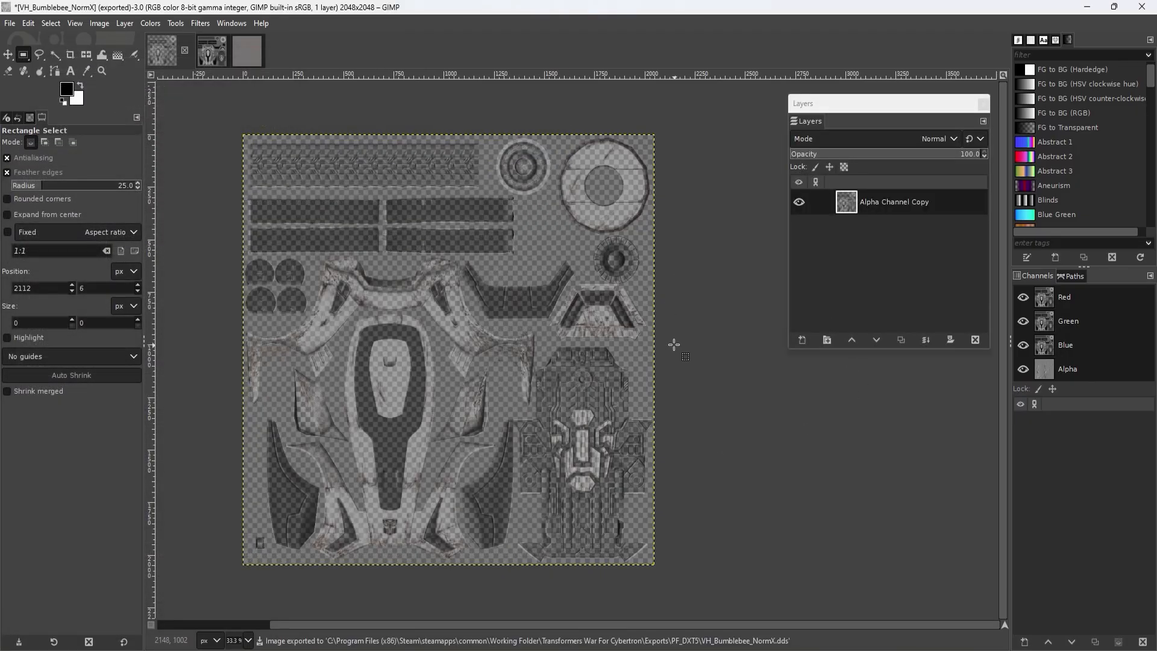
# - Undo the edits on the exported normal image back to the original single-layer 1024 × 1024 texture
pyautogui.hotkey('ctrl', 'z')
pyautogui.hotkey('ctrl', 'z')
pyautogui.hotkey('ctrl', 'z')
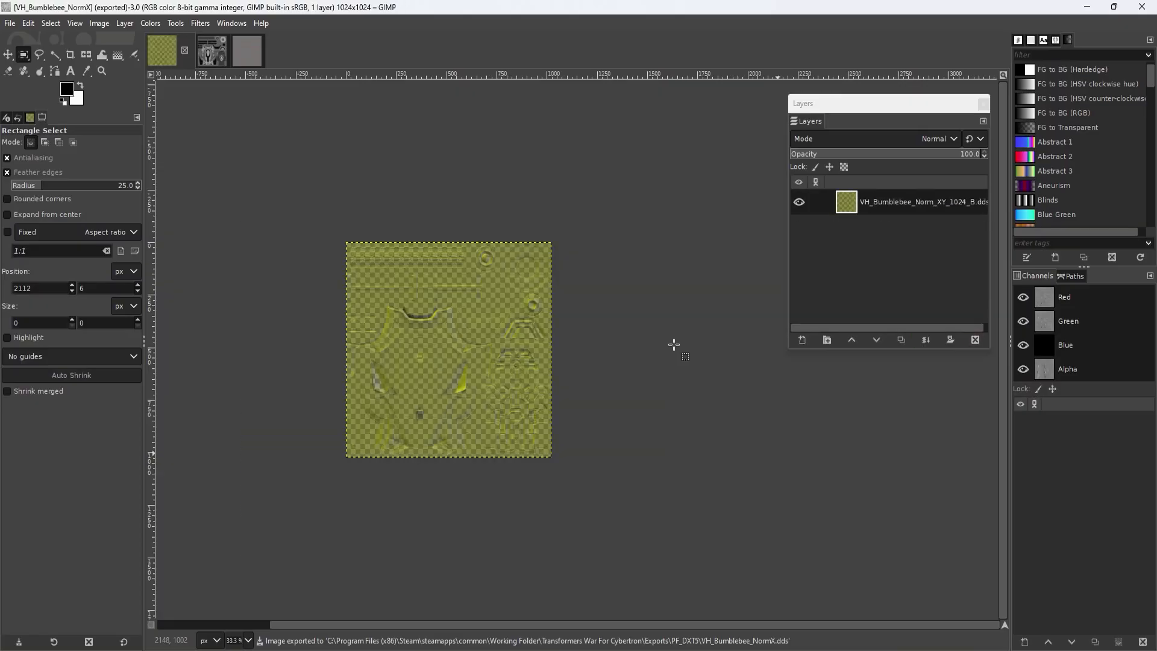
pyautogui.scroll(2, 551, 391)
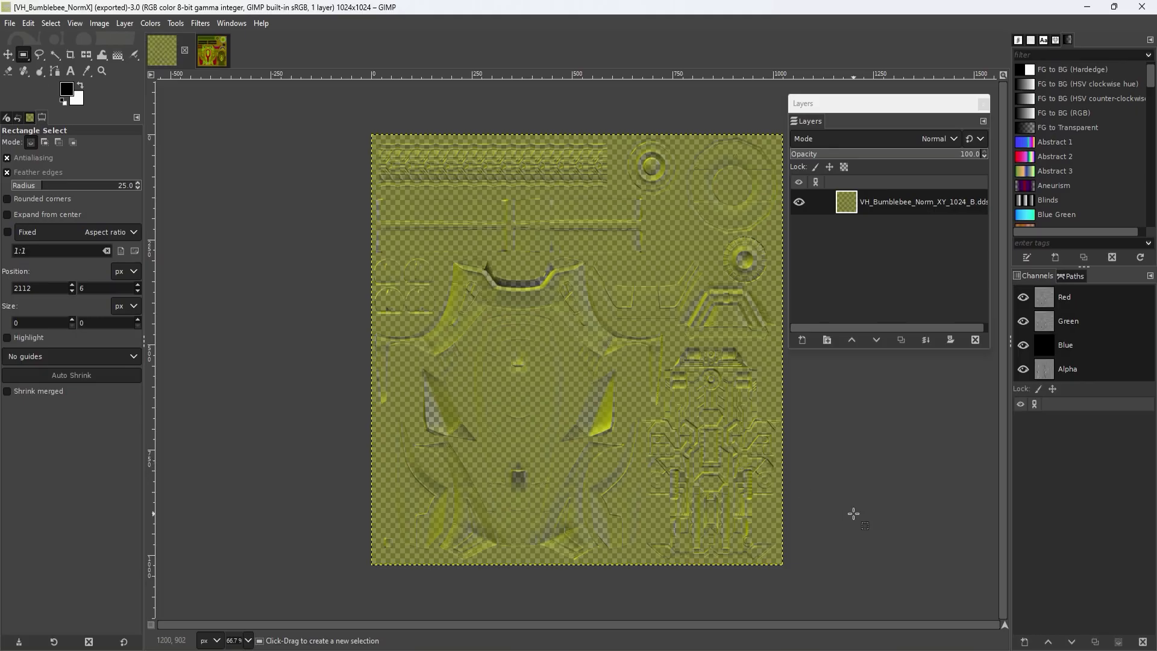
# - Extract the normal texture's Green channel as a new layer and invert its colors
pyautogui.moveTo(1093, 316); pyautogui.dragTo(524, 302)
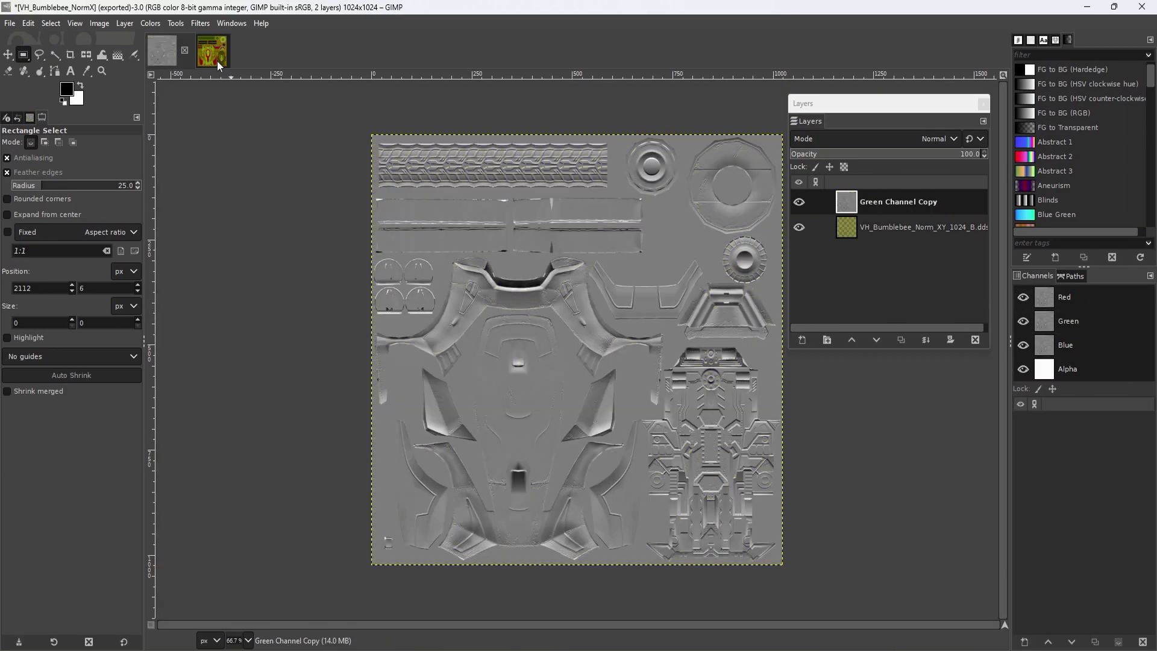
pyautogui.click(157, 25)
pyautogui.click(176, 211)
# - Apply Color to Alpha to Green Channel Copy with white as the color made transparent
pyautogui.click(151, 23)
pyautogui.click(177, 418)
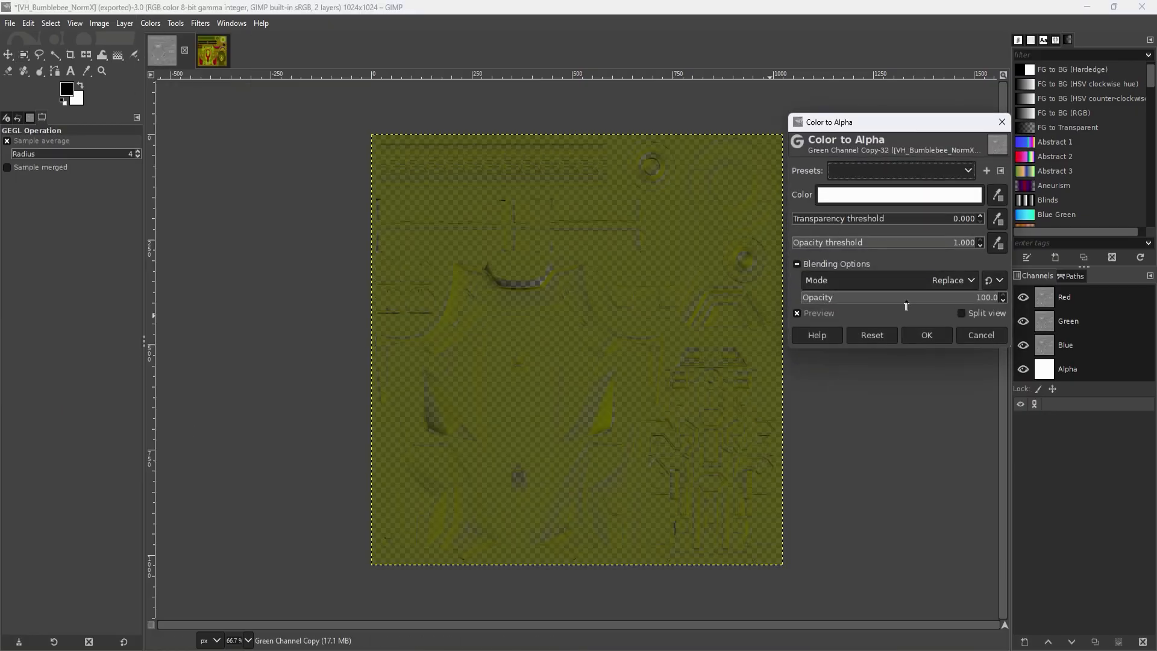
pyautogui.click(913, 335)
# - Delete the original VH_Bumblebee_Norm_XY_1024_B.dds layer and deselect the Alpha channel to protect it from edits
pyautogui.click(903, 228)
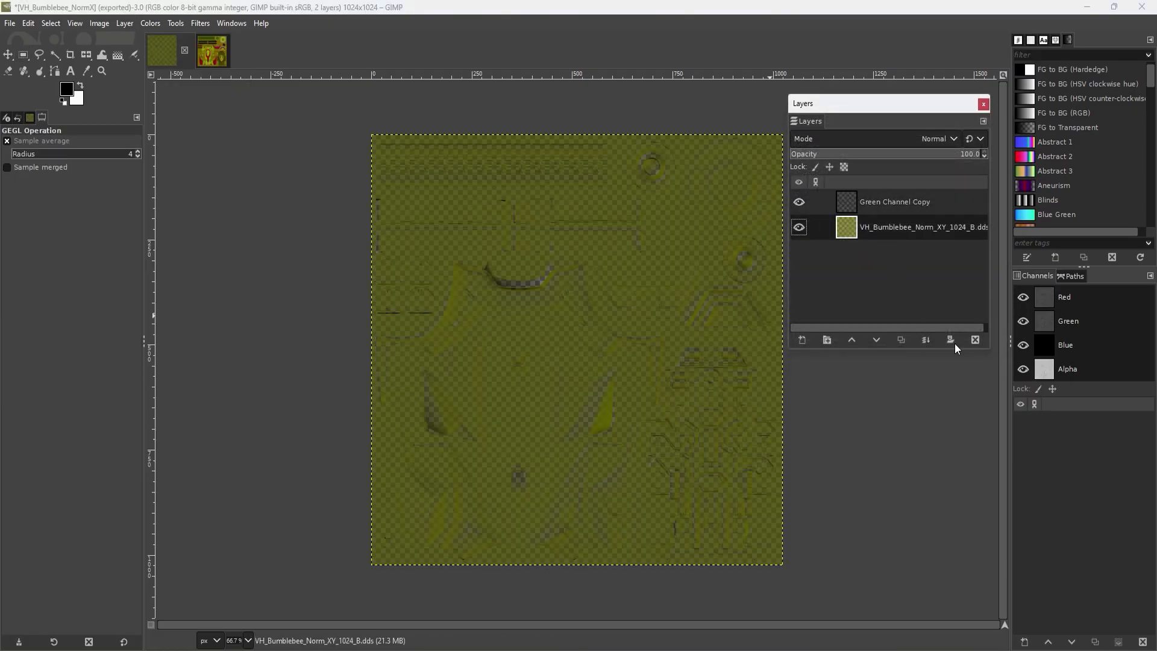
pyautogui.click(975, 339)
pyautogui.click(1092, 372)
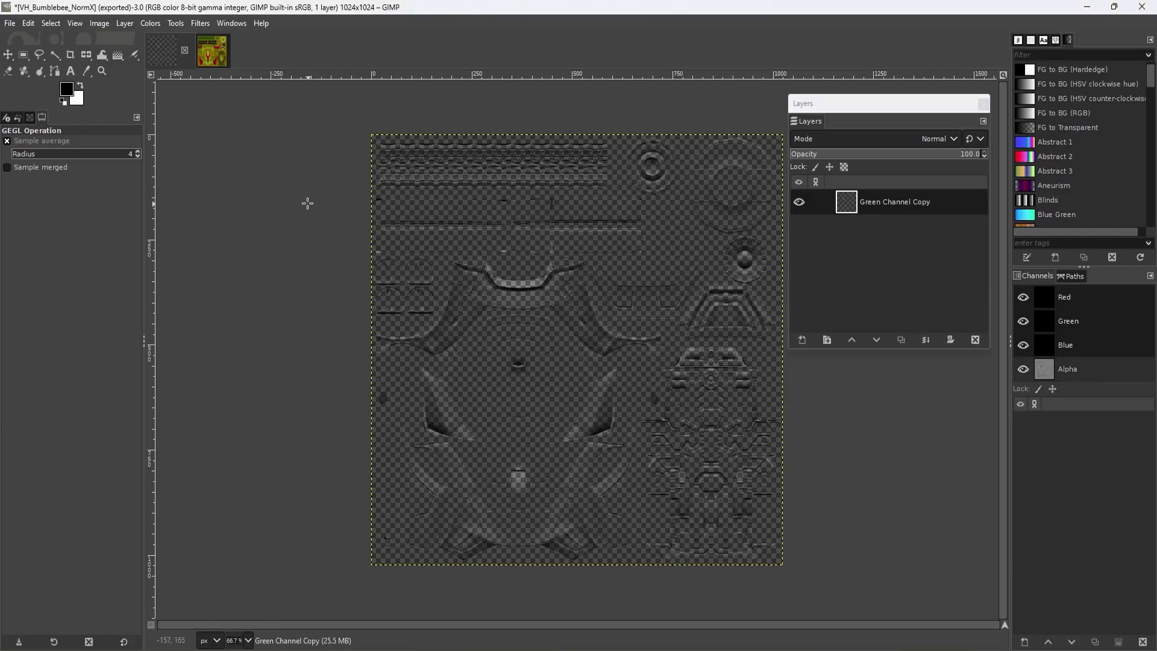
# - Scale the green normal image to 2048 px wide with Linear interpolation
pyautogui.click(99, 23)
pyautogui.click(124, 201)
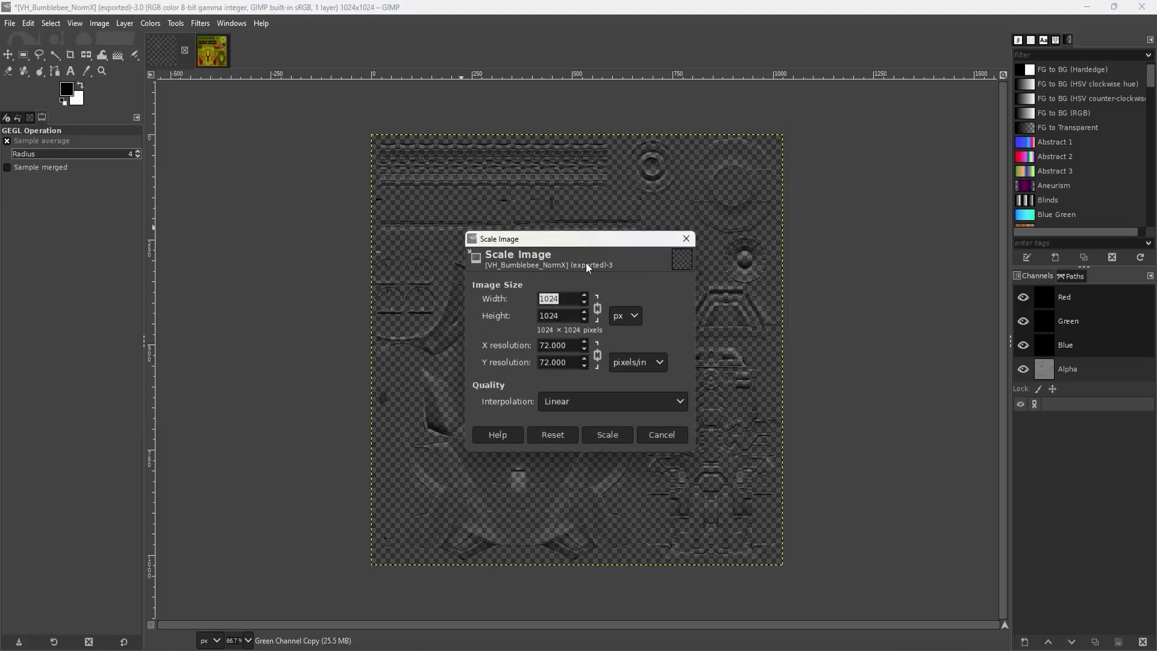
pyautogui.write('2048')
pyautogui.click(607, 435)
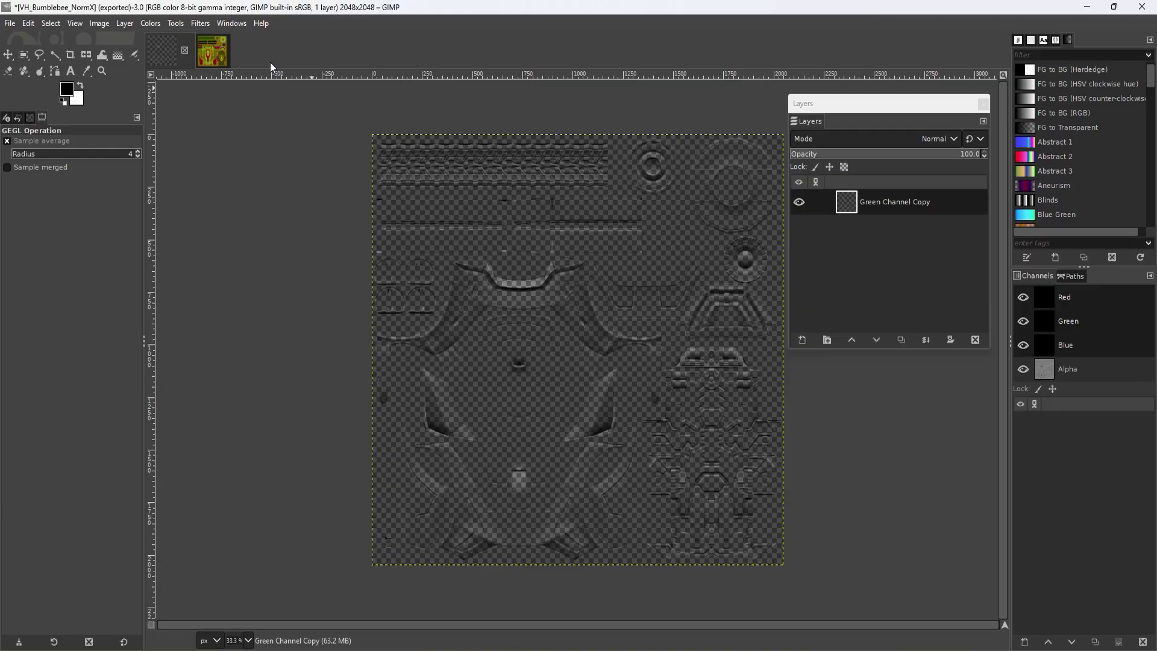
# - Extract the Red channel of VH_Bumblebee_SpecPwr_DifLum_EnrGlow as a new layer, copy it, and return to the normal image
pyautogui.click(215, 45)
pyautogui.moveTo(1070, 299); pyautogui.dragTo(571, 260)
pyautogui.click(1103, 294)
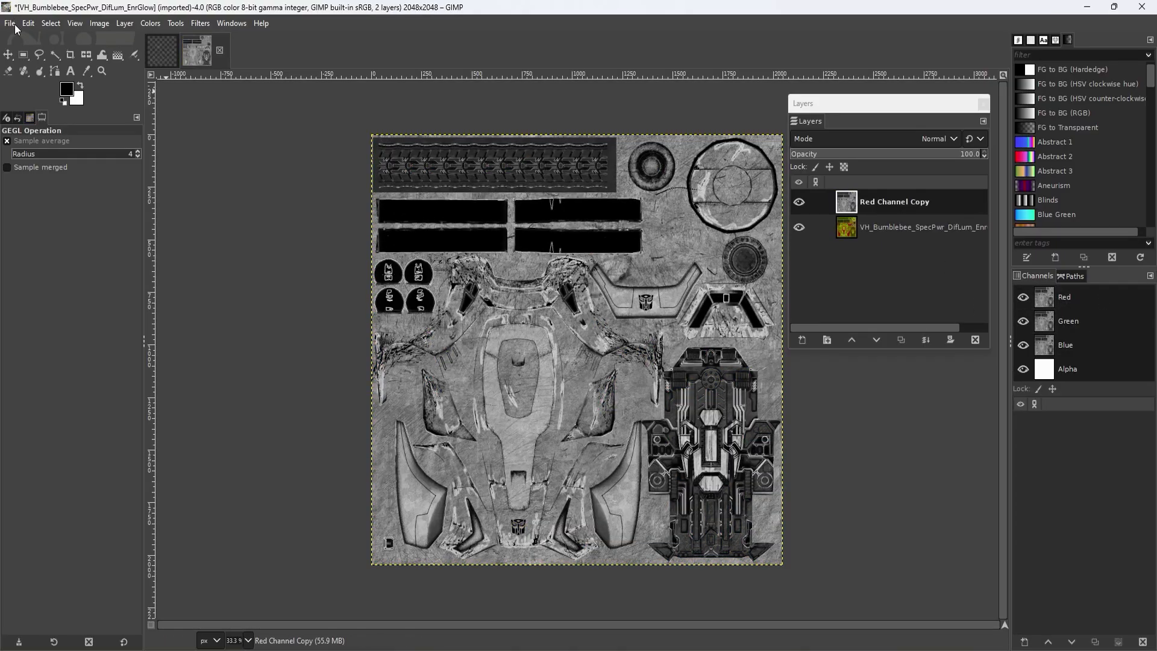
pyautogui.click(23, 54)
pyautogui.click(162, 54)
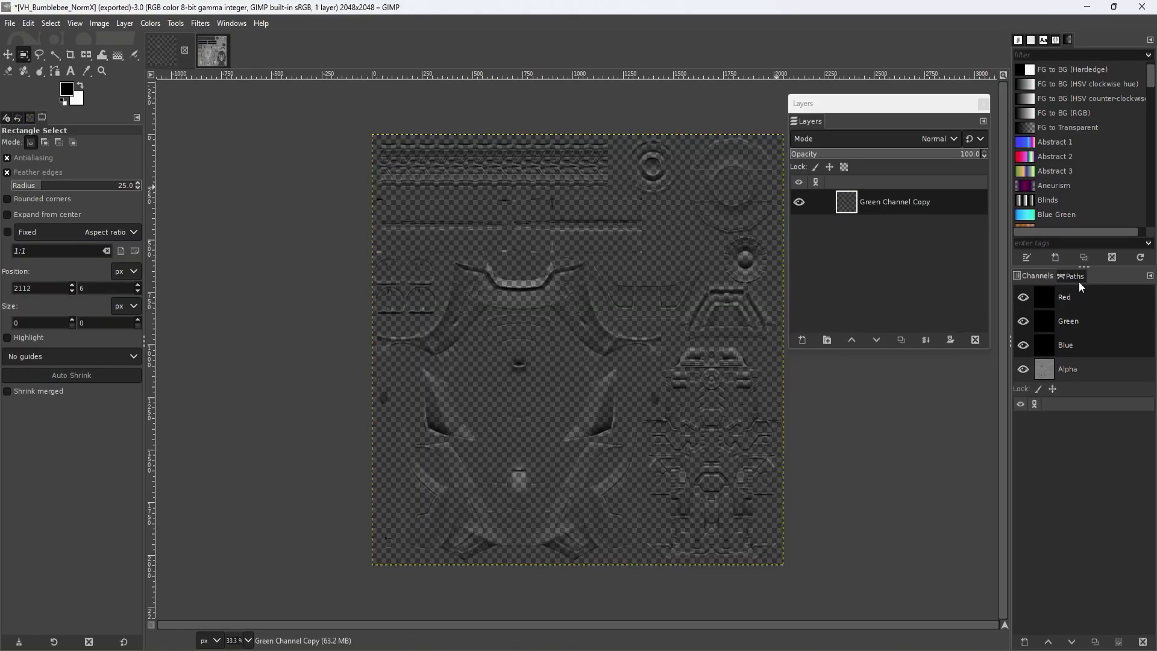
# - Paste the copied red channel texture into only the Green channel of Green Channel Copy and anchor it
pyautogui.click(1084, 321)
pyautogui.hotkey('ctrl', 'v')
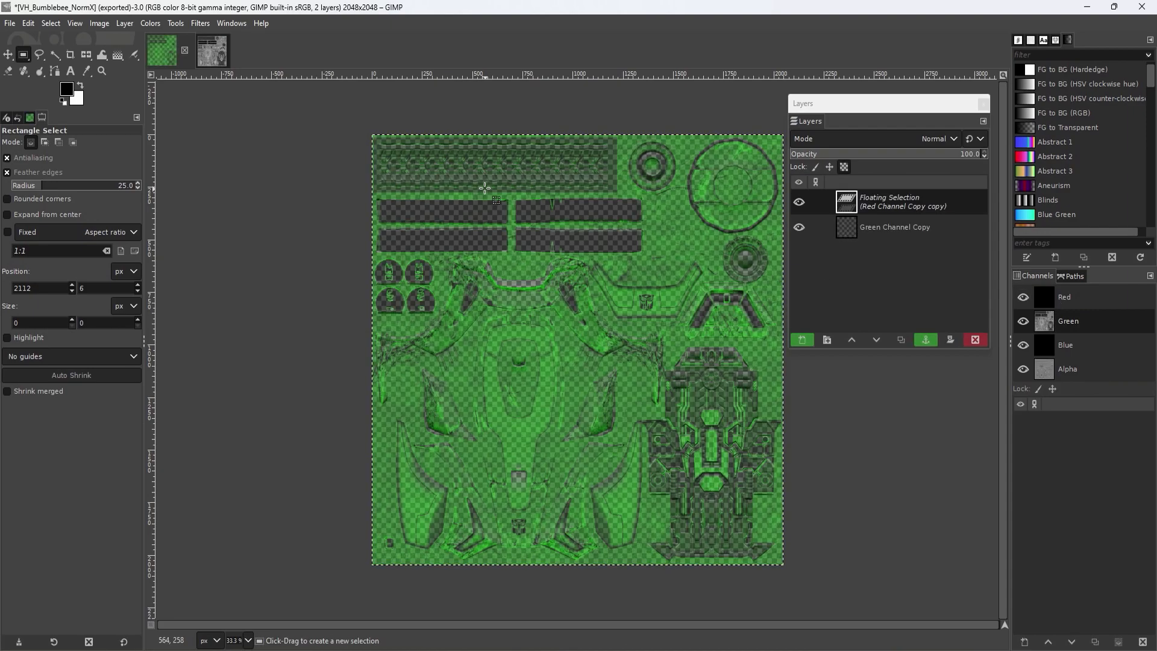
pyautogui.click(280, 154)
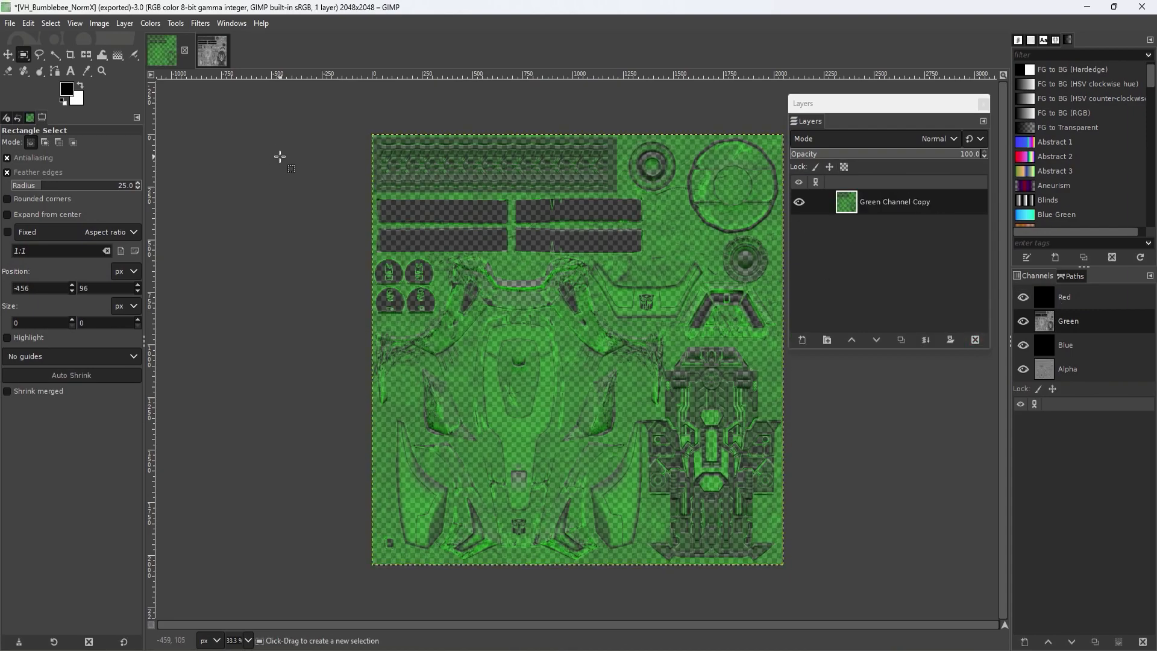
# - Open the VH_Bumblebee_CustAB_AuxGlow.dds texture and extract its Red channel as a new layer
pyautogui.hotkey('alt', 'Tab')
pyautogui.doubleClick(280, 120)
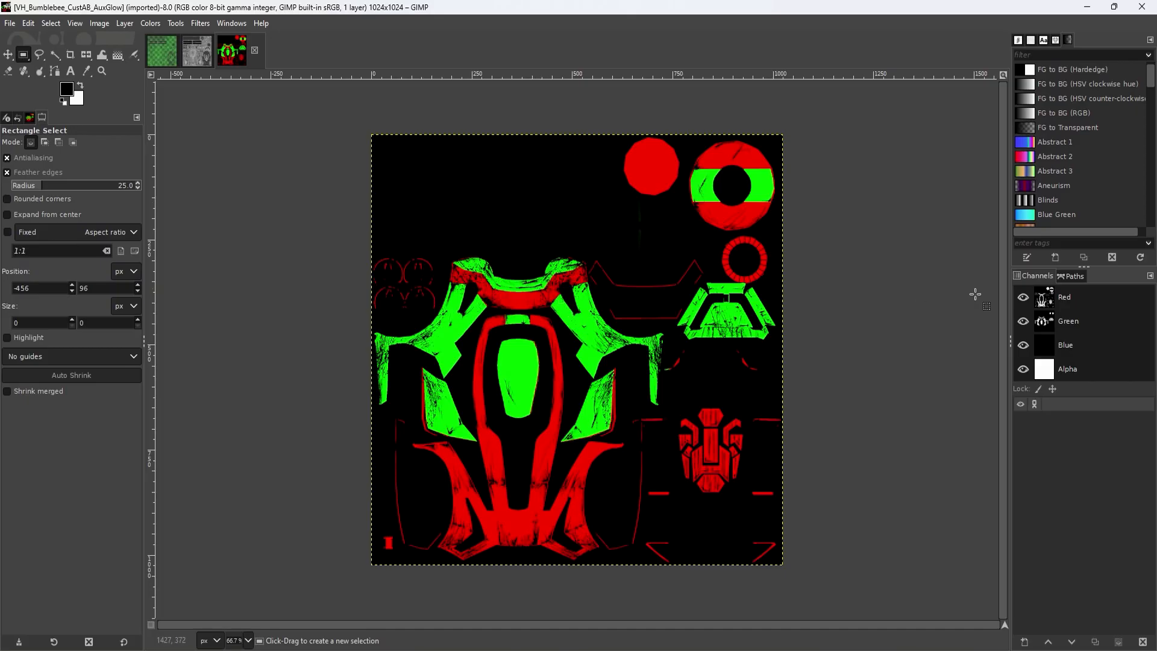
pyautogui.moveTo(1073, 300); pyautogui.dragTo(581, 271)
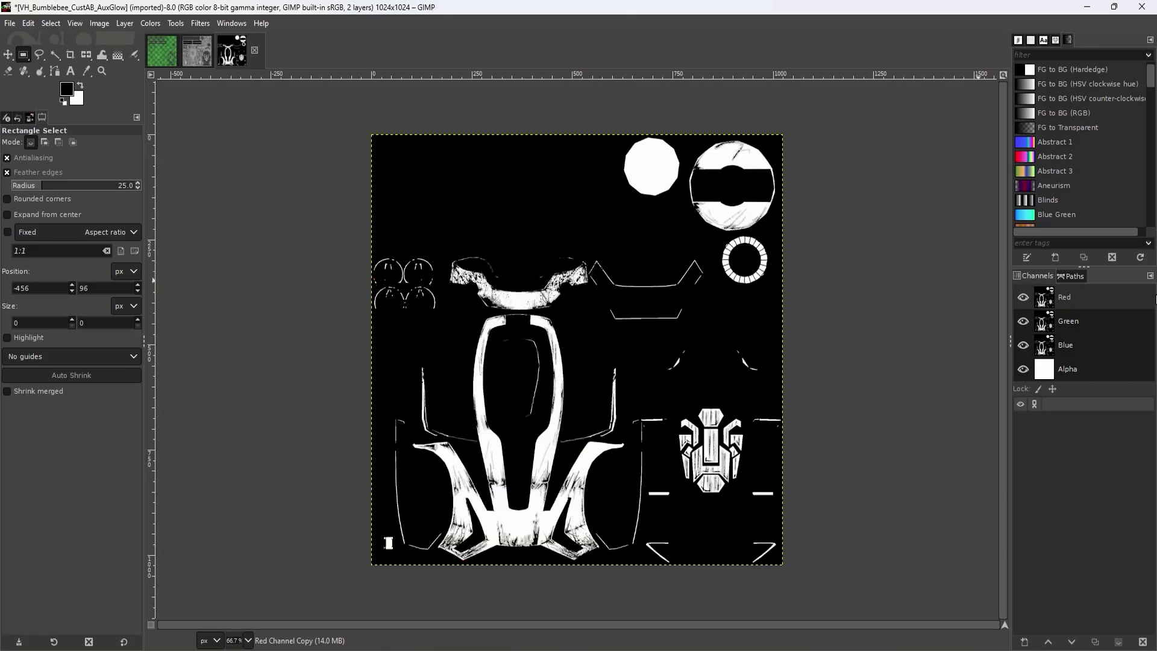
# - Apply Color to Alpha to Red Channel Copy with black (000000) as the color made transparent
pyautogui.click(150, 23)
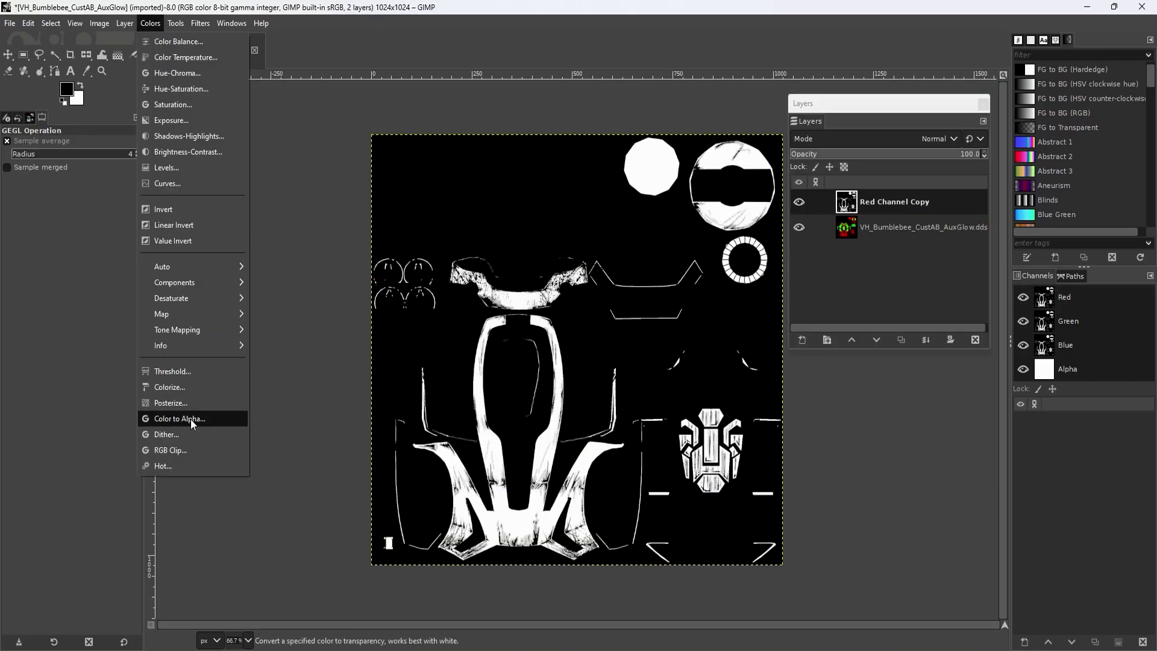
pyautogui.click(190, 418)
pyautogui.click(920, 197)
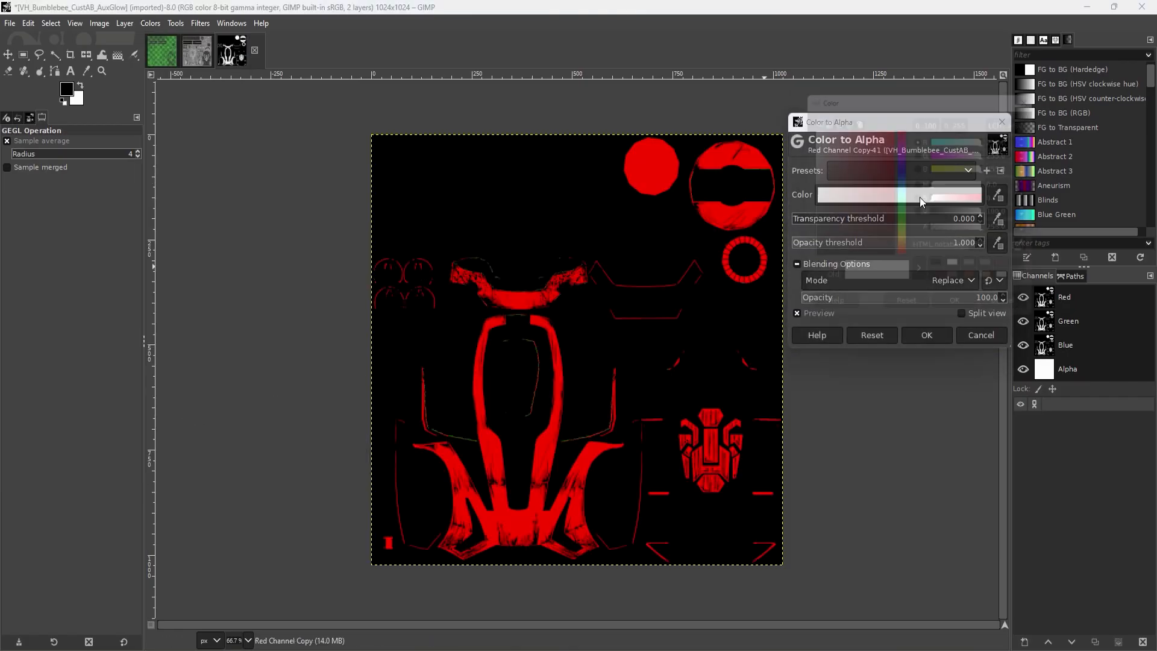
pyautogui.click(943, 272)
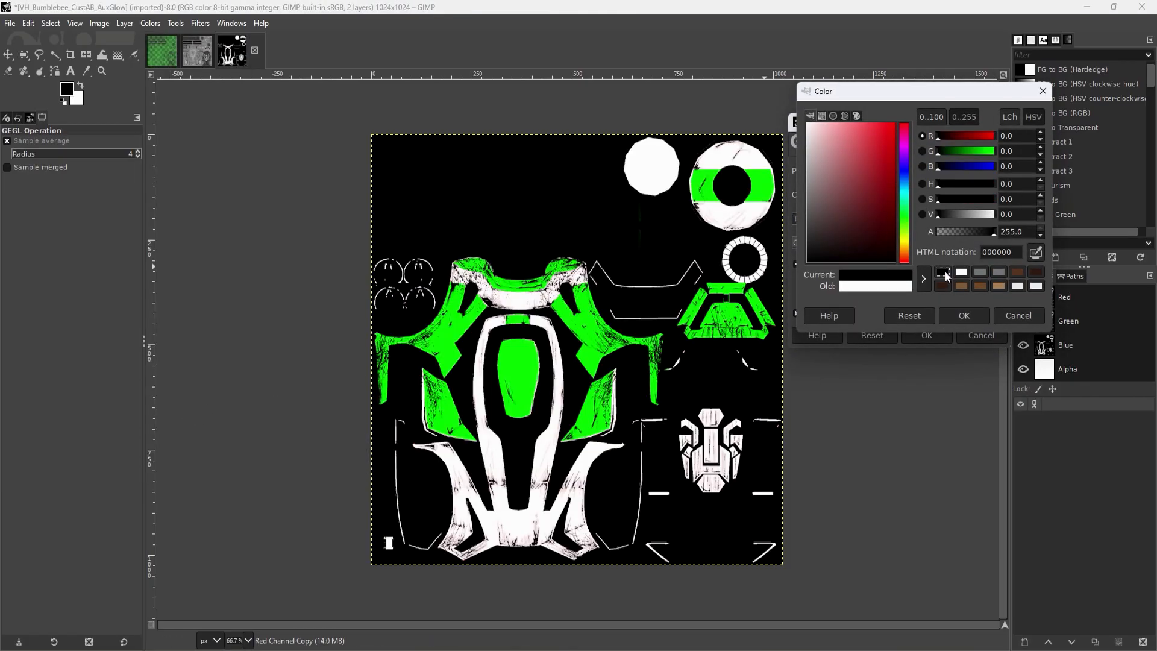
pyautogui.click(964, 315)
pyautogui.click(926, 335)
# - Select and copy the entire Red Channel Copy layer, paste it onto the same layer and anchor it
pyautogui.click(57, 24)
pyautogui.click(61, 42)
pyautogui.click(24, 55)
pyautogui.hotkey('ctrl', 'c')
pyautogui.hotkey('ctrl', 'v')
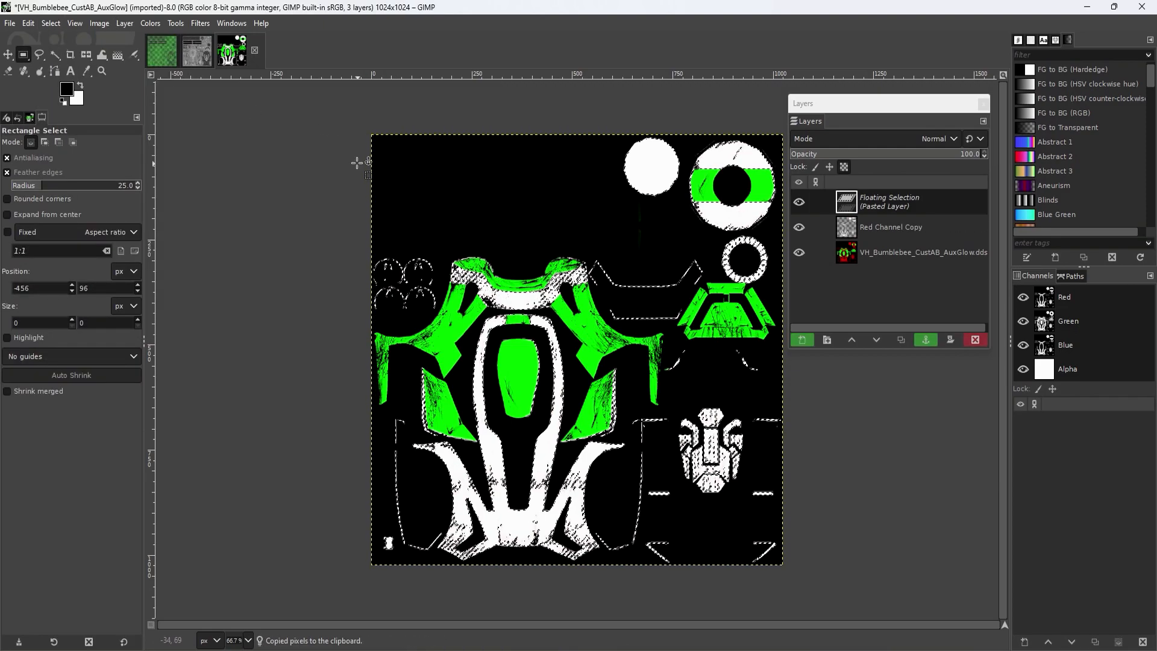
pyautogui.click(333, 151)
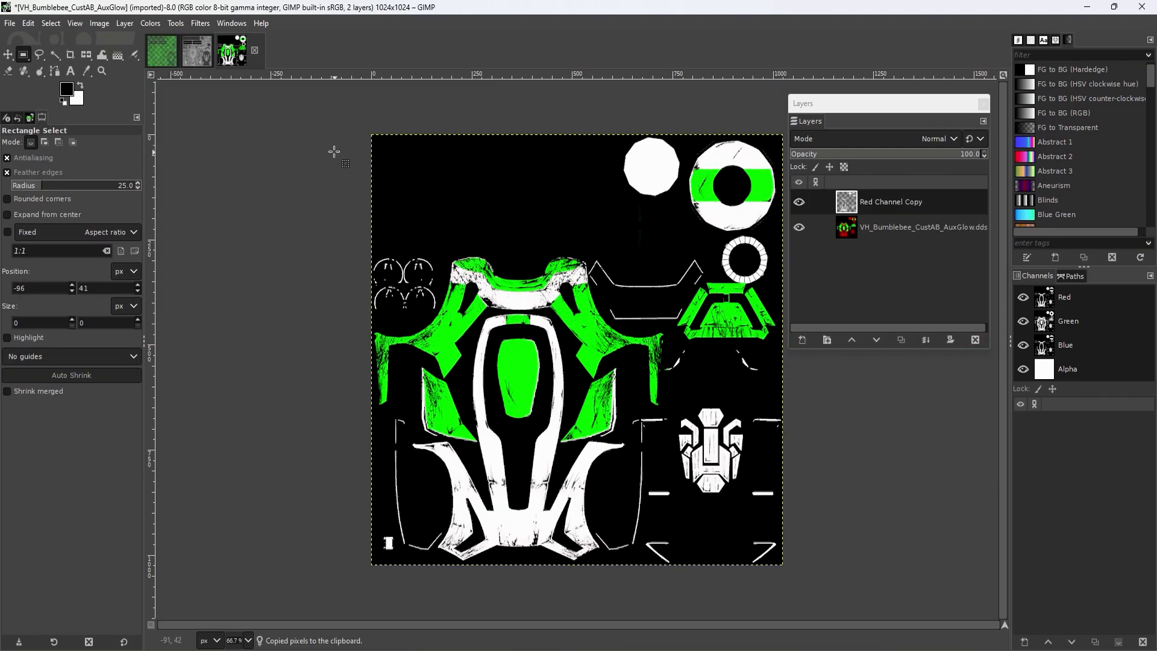
# - Hide Red Channel Copy and extract the CustAB_AuxGlow texture's Green channel as a new layer above the original
pyautogui.click(798, 203)
pyautogui.click(886, 222)
pyautogui.moveTo(1088, 323); pyautogui.dragTo(611, 272)
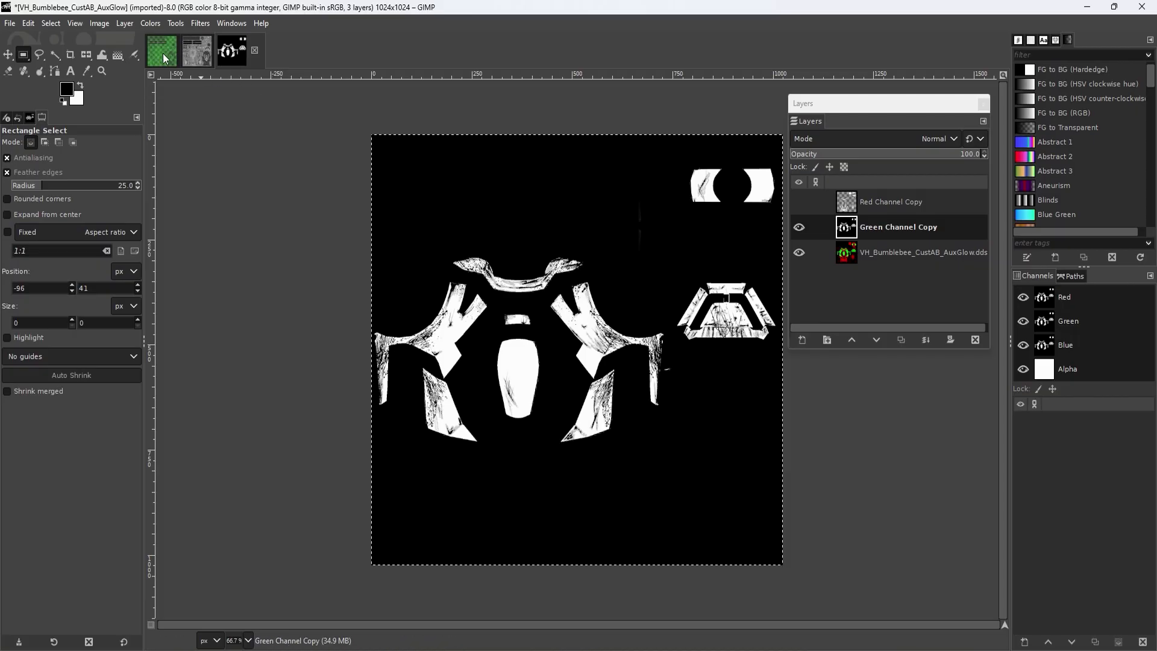
# - Make black transparent in the CustAB_AuxGlow Green Channel Copy with Color to Alpha, and select the entire layer
pyautogui.click(145, 24)
pyautogui.click(211, 417)
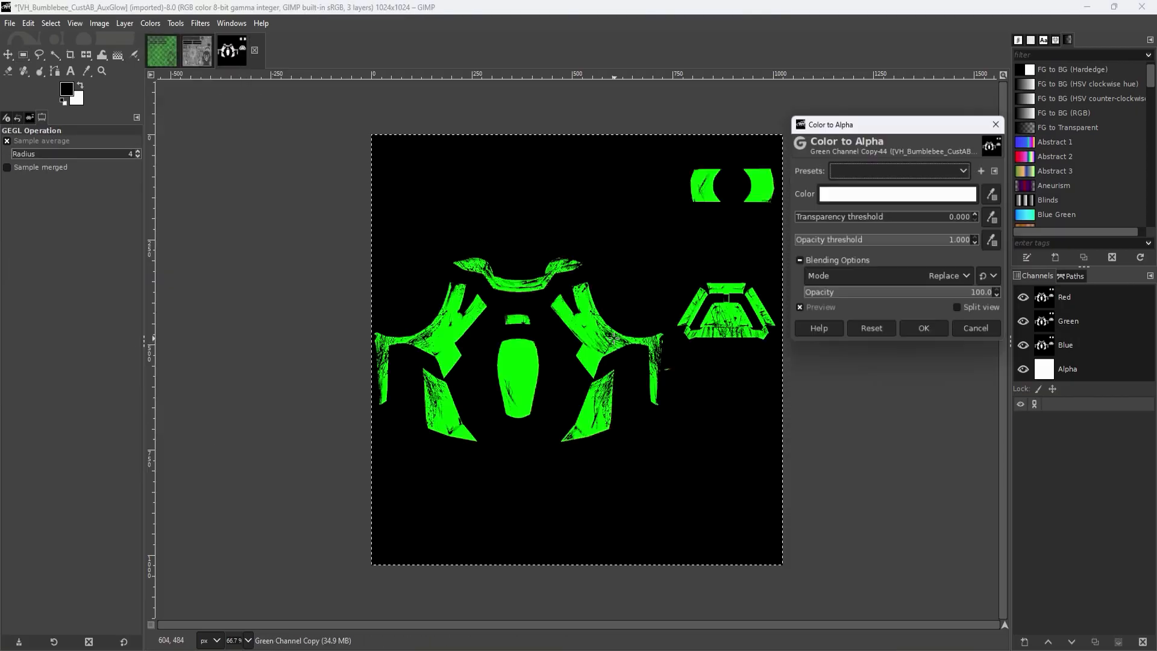
pyautogui.click(847, 200)
pyautogui.click(872, 272)
pyautogui.click(895, 312)
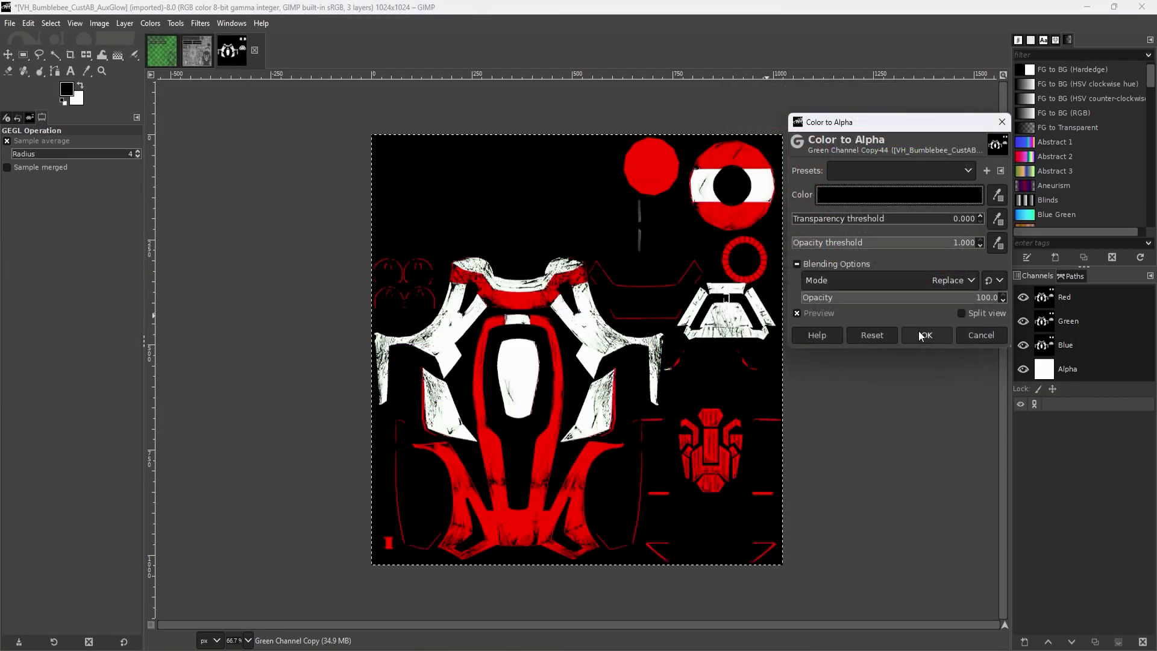
pyautogui.click(922, 335)
pyautogui.click(51, 23)
pyautogui.click(58, 43)
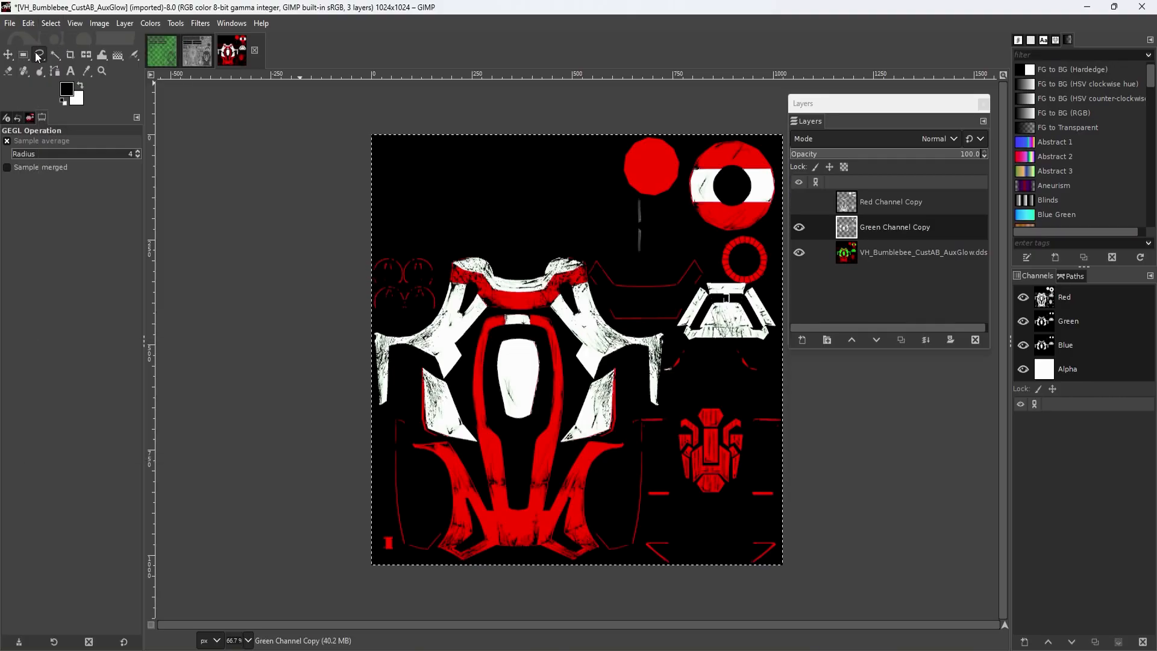
# - Copy the Green Channel Copy layer of CustAB_AuxGlow, paste it onto the same layer and anchor it
pyautogui.click(23, 55)
pyautogui.hotkey('ctrl', 'c')
pyautogui.hotkey('ctrl', 'v')
pyautogui.click(257, 117)
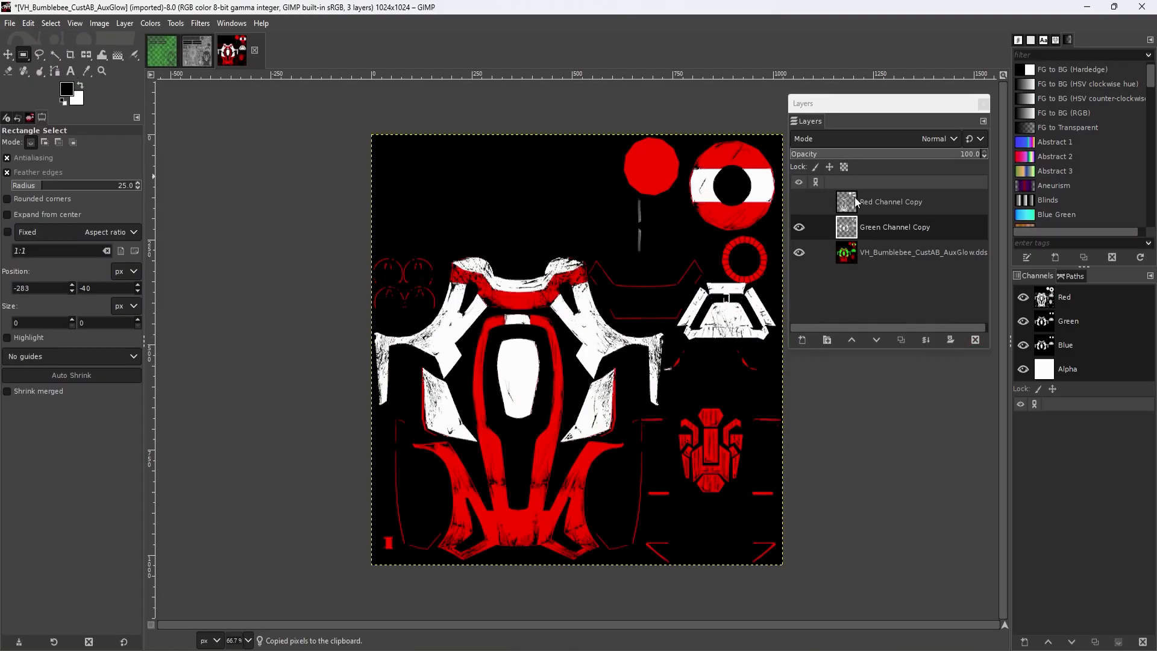
# - Add a transparent layer named Dark Gray directly above the original VH_Bumblebee_CustAB_AuxGlow.dds layer
pyautogui.click(872, 255)
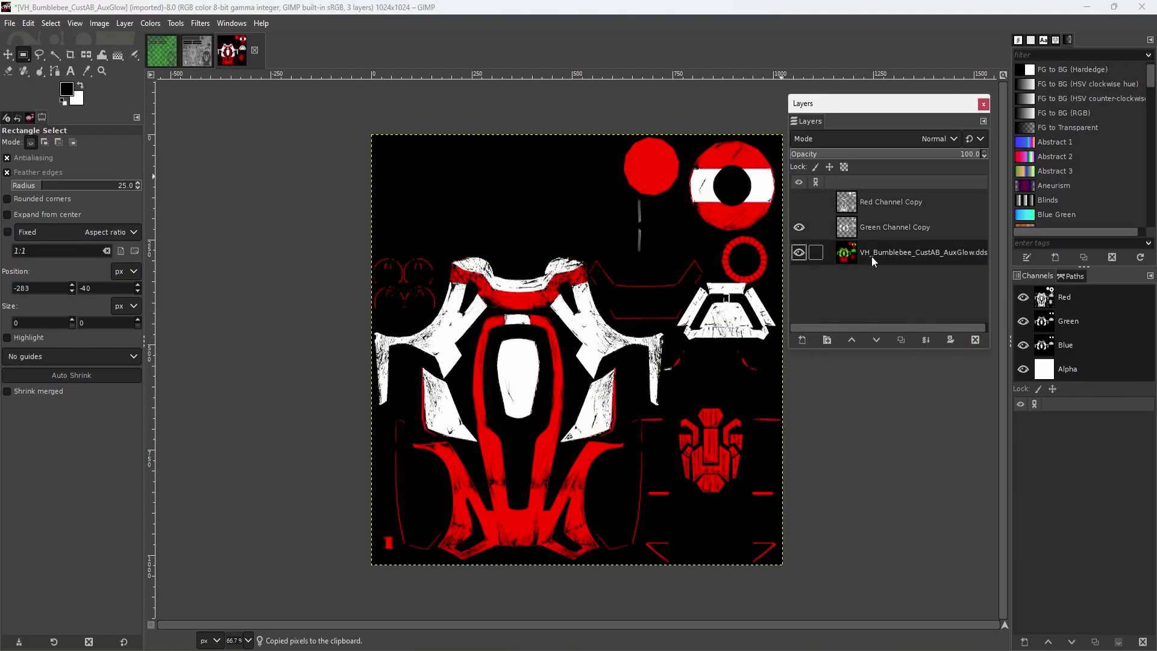
pyautogui.click(802, 340)
pyautogui.click(904, 500)
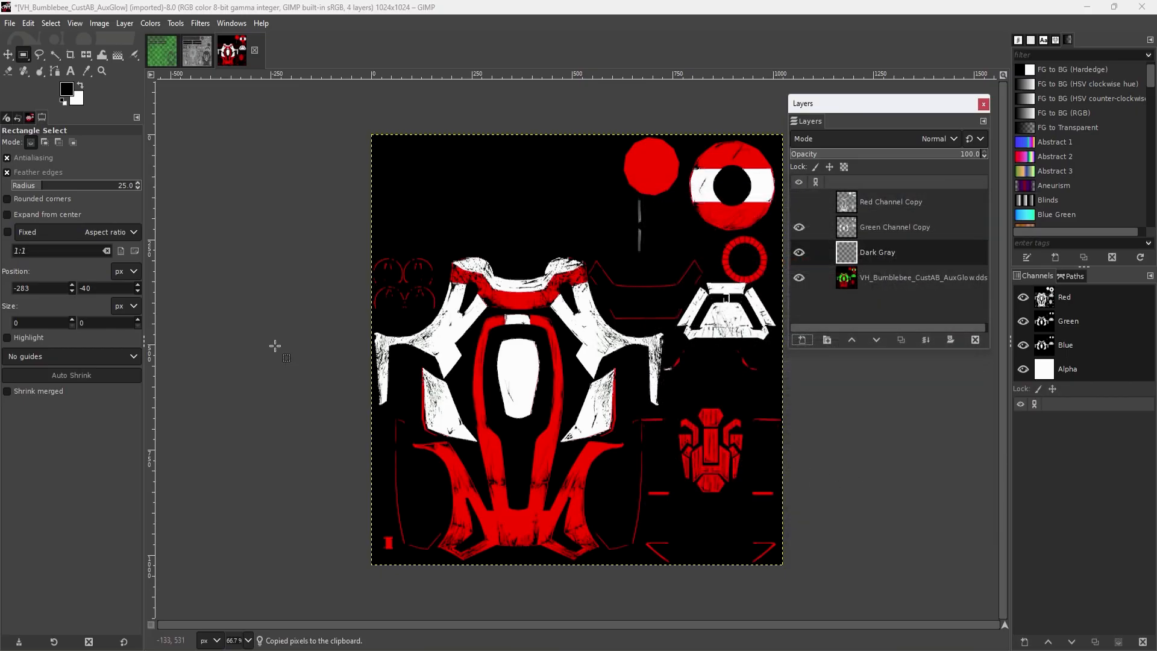
# - Set the foreground color to 7b7b7b and fill the Dark Gray layer with it
pyautogui.click(72, 92)
pyautogui.doubleClick(639, 415)
pyautogui.write('7b7b')
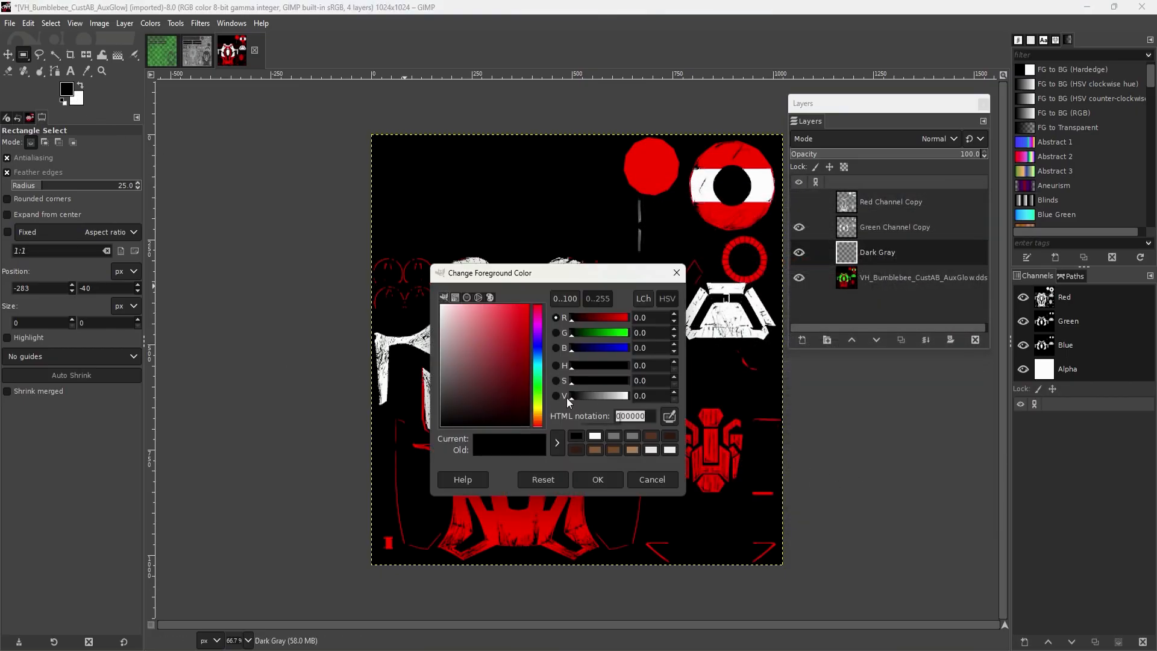
pyautogui.write('7b')
pyautogui.press('Return')
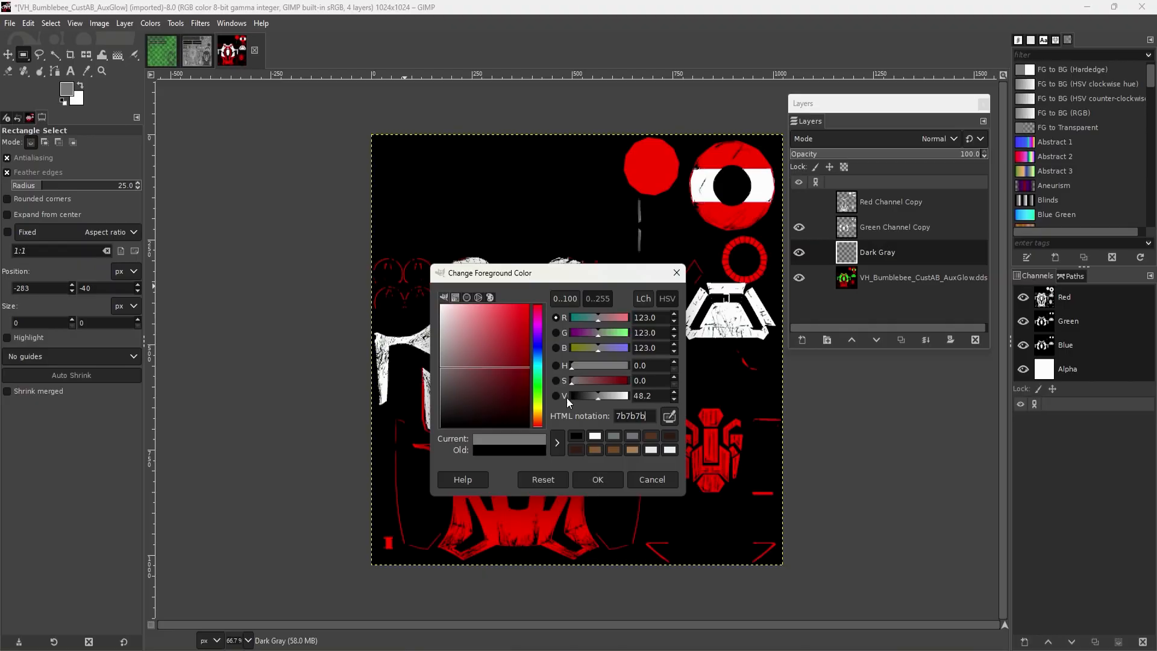
pyautogui.click(599, 479)
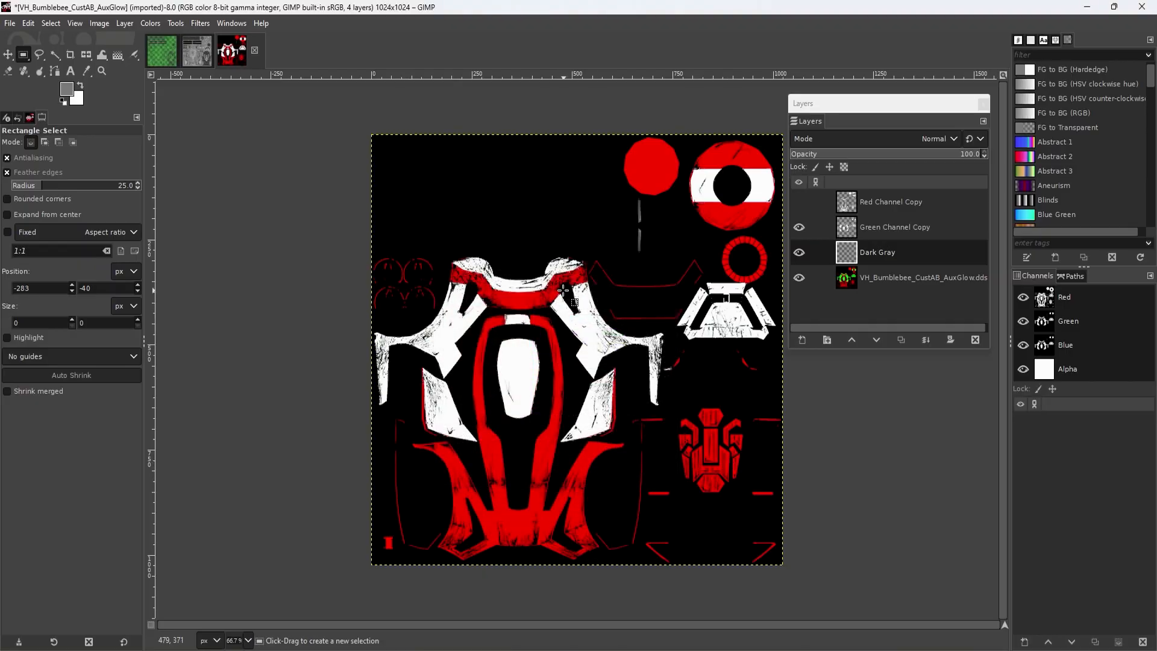
pyautogui.hotkey('ctrl', ',')
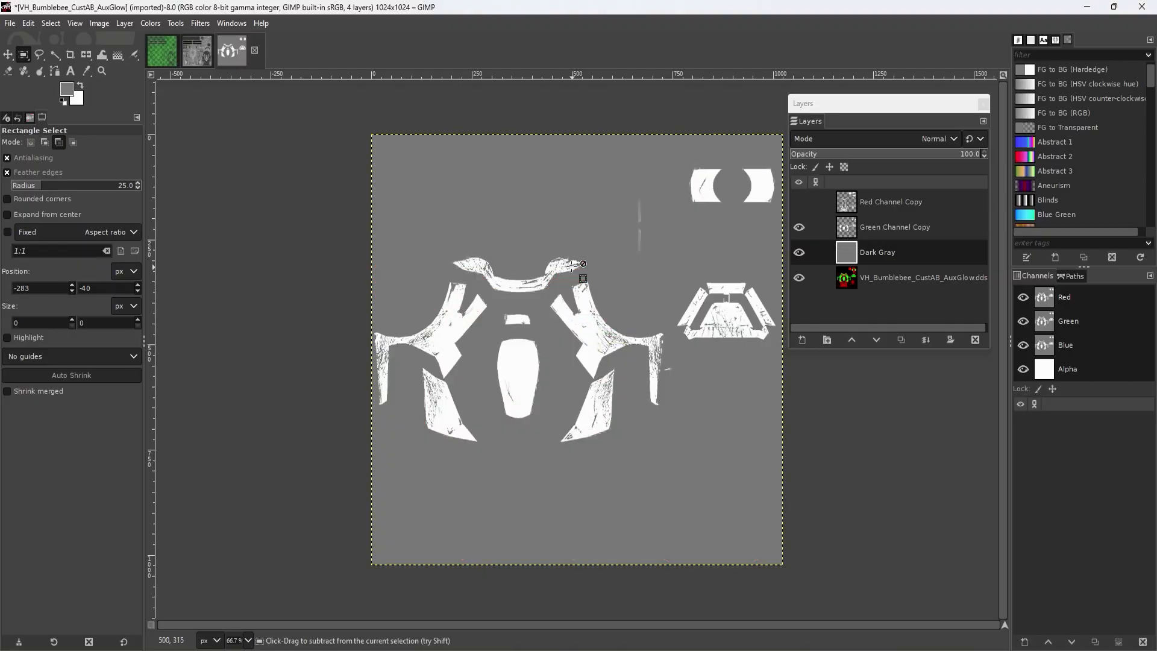
# - Show Red Channel Copy and invert the colors of Green Channel Copy
pyautogui.click(798, 202)
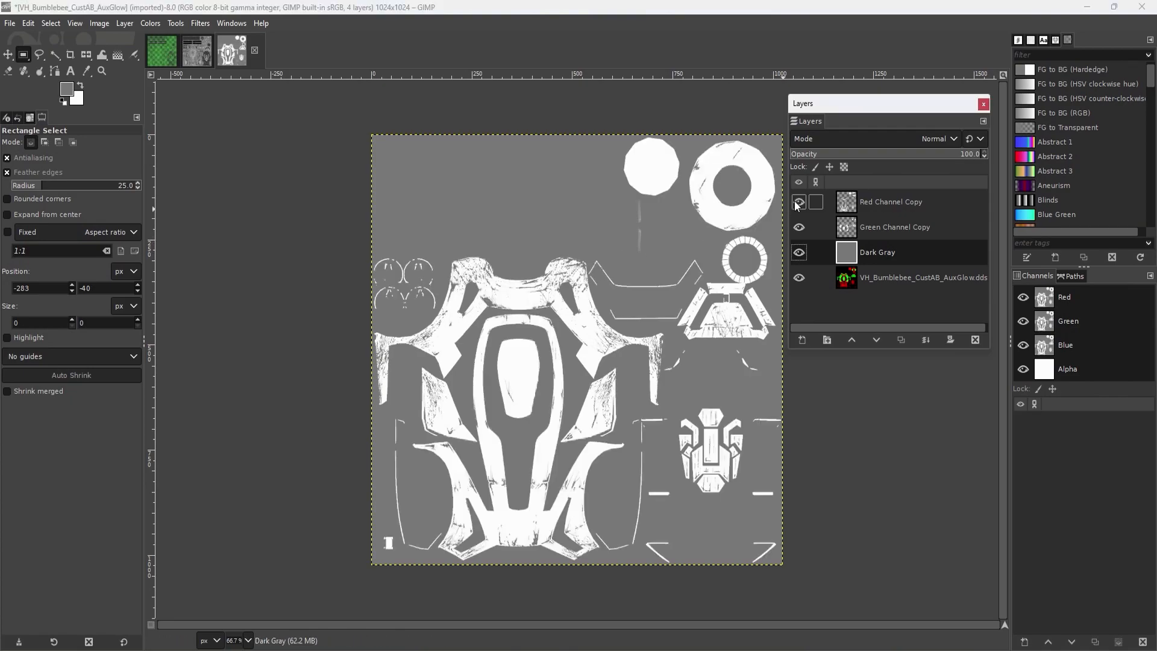
pyautogui.click(883, 224)
pyautogui.click(150, 23)
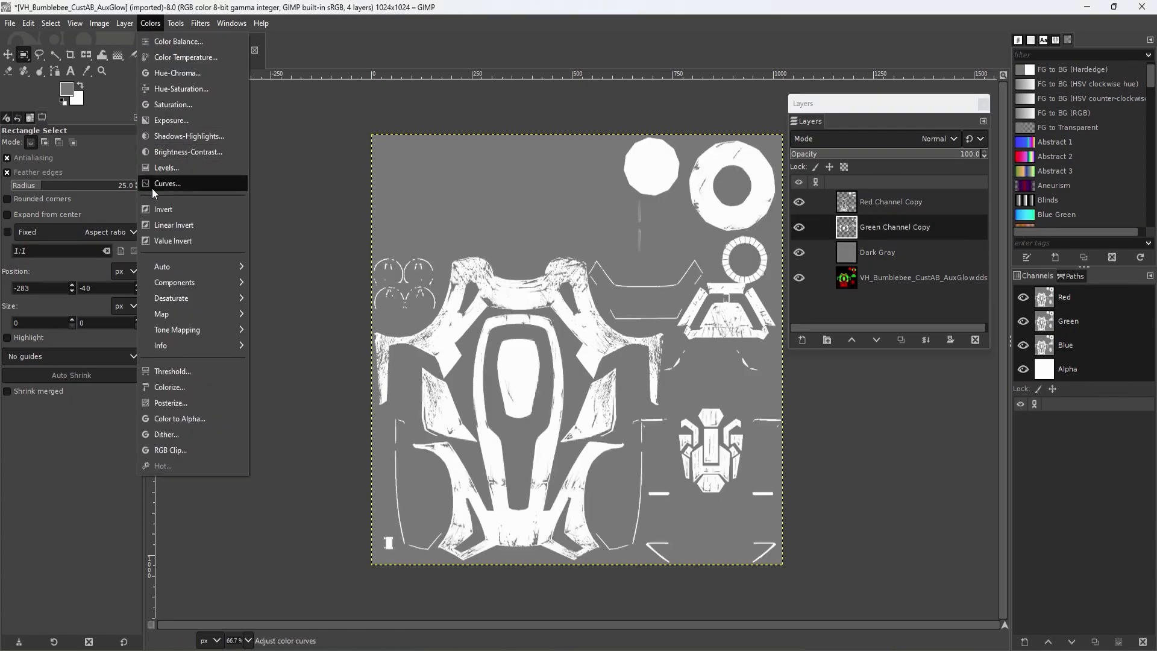
pyautogui.click(160, 210)
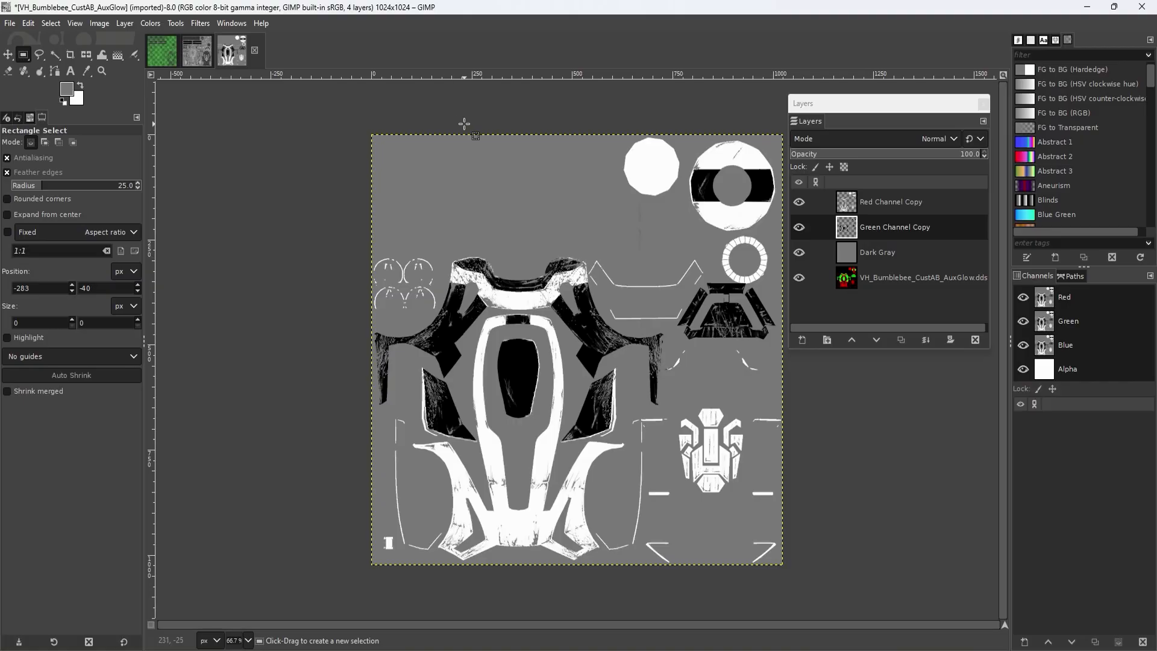
# - Hide the original CustAB_AuxGlow layer and merge the visible layers, expanded as necessary
pyautogui.click(799, 277)
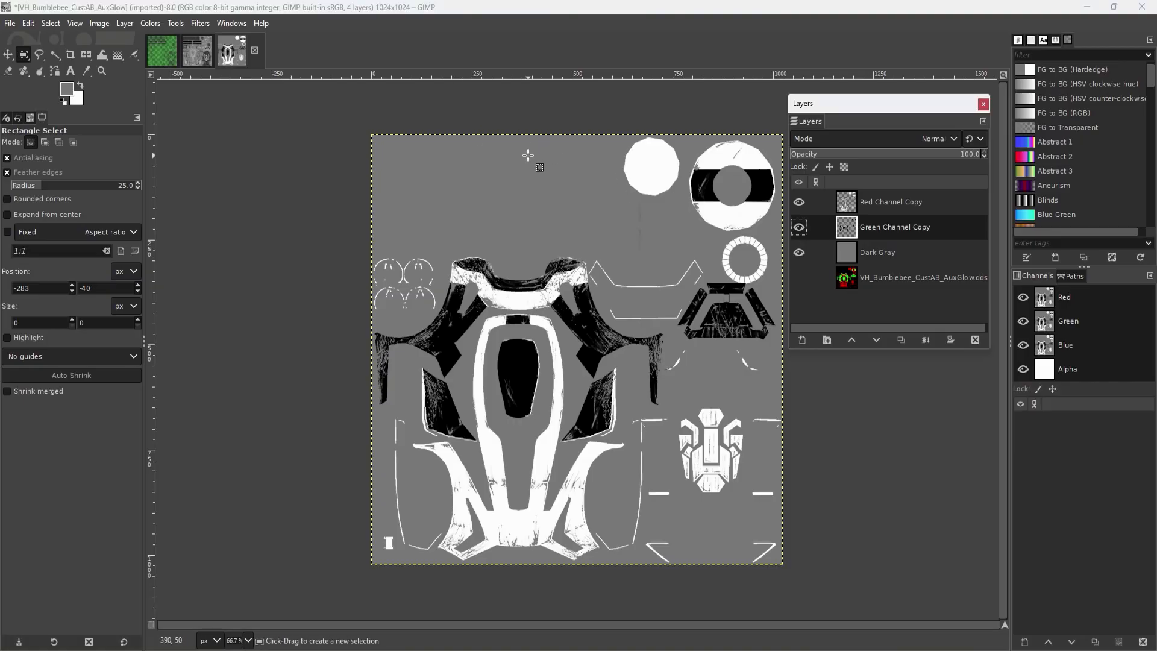
pyautogui.hotkey('ctrl', 'm')
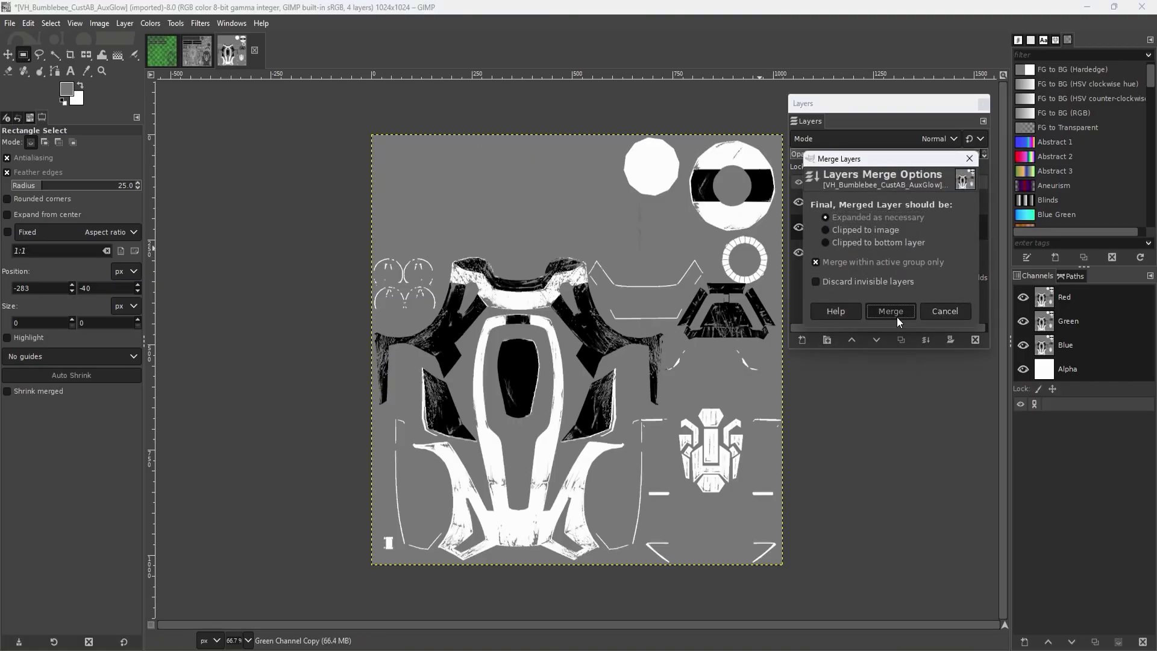
pyautogui.click(896, 316)
# - Scale the CustAB_AuxGlow image to 2048 × 2048 px and copy the merged Dark Gray layer
pyautogui.click(150, 23)
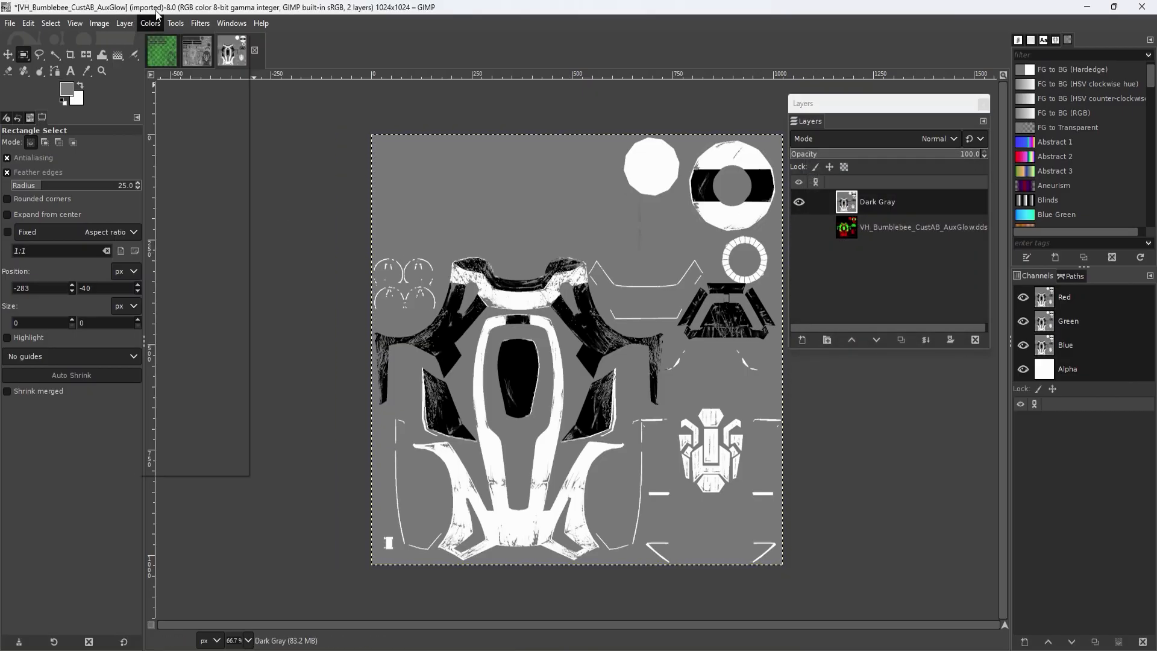
pyautogui.moveTo(103, 26)
pyautogui.click(127, 203)
pyautogui.write('204')
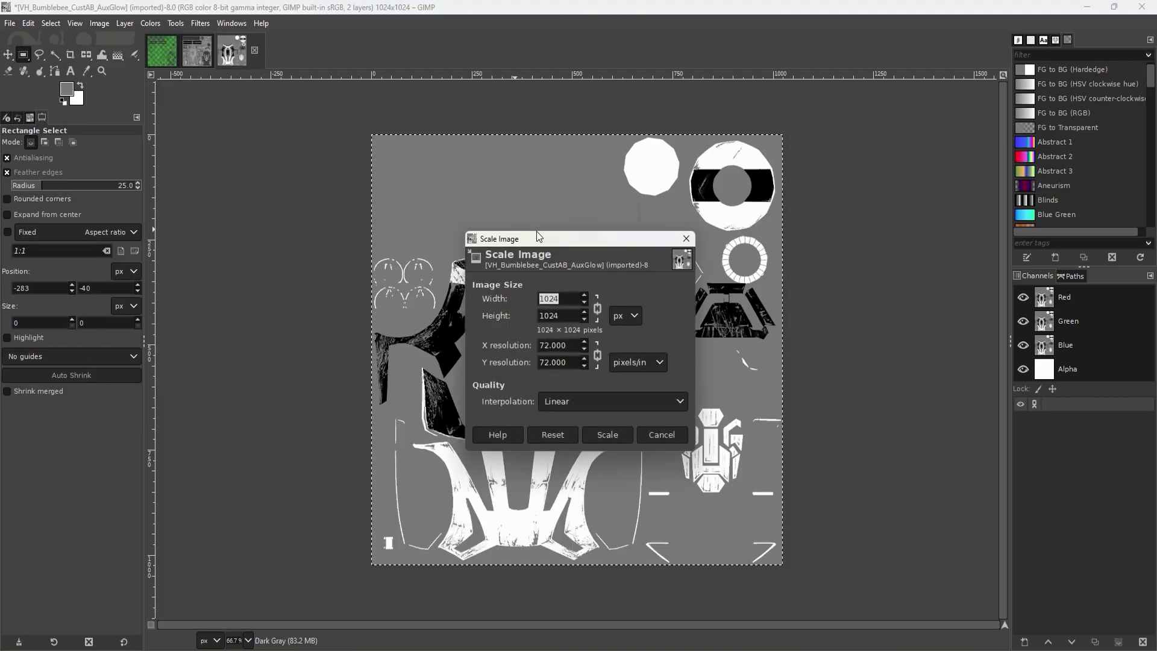
pyautogui.write('8')
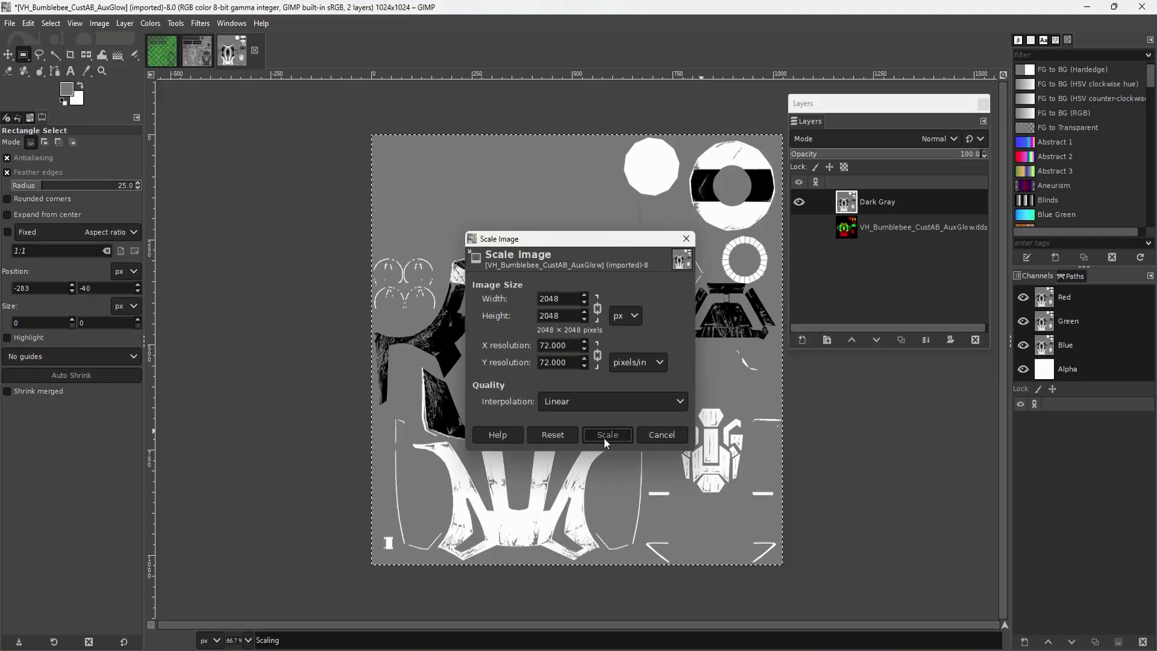
pyautogui.click(605, 434)
pyautogui.hotkey('ctrl', 'c')
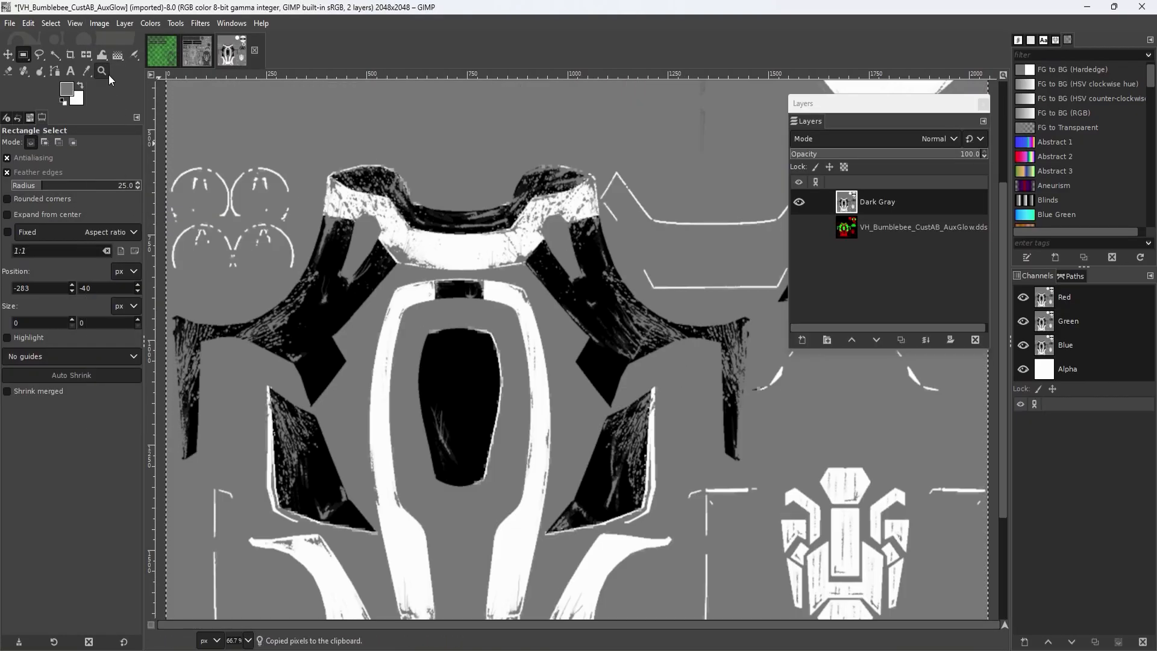
# - Paste the copied color mask into the Blue channel of VH_Bumblebee_NormX and anchor it
pyautogui.click(160, 51)
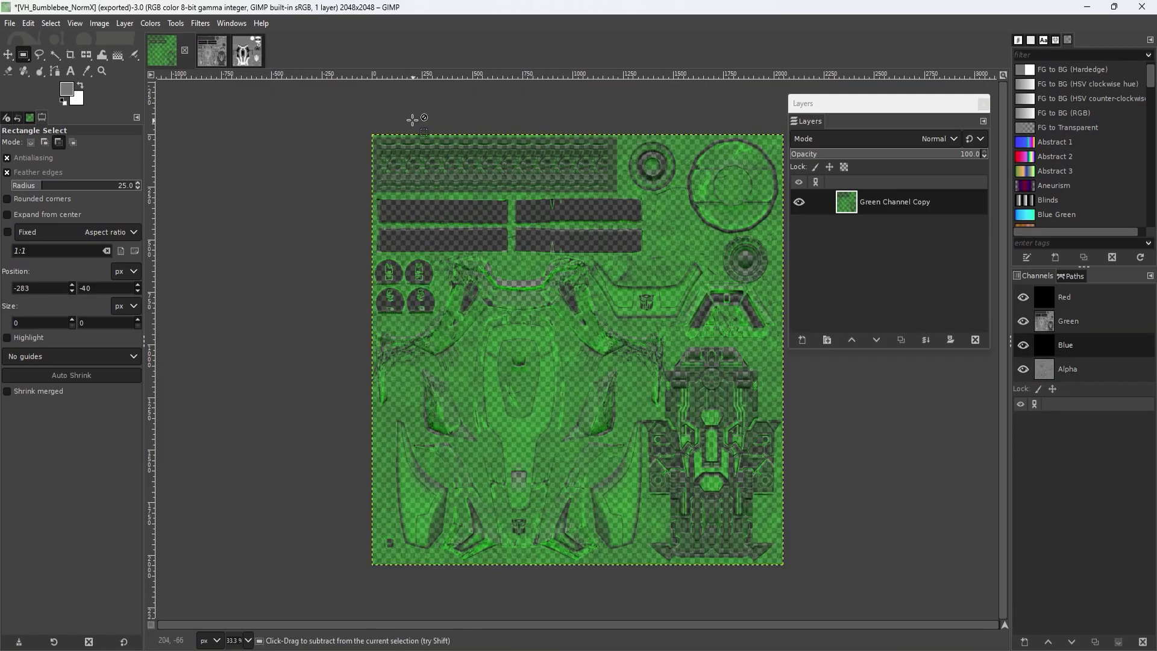
pyautogui.hotkey('ctrl', 'v')
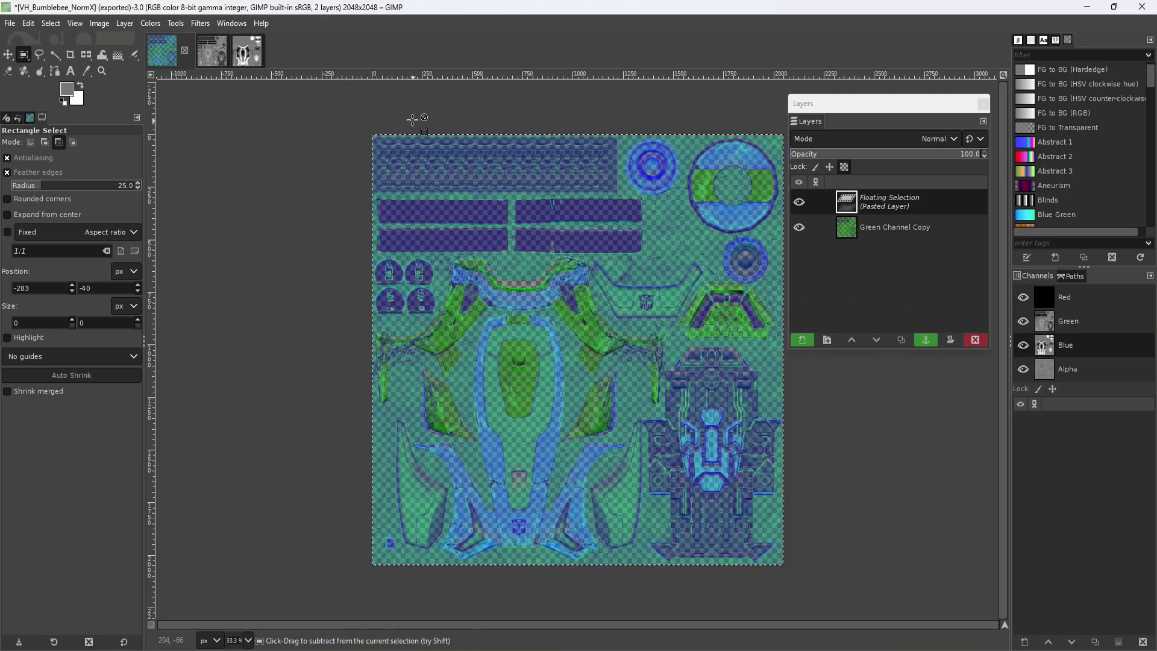
pyautogui.click(346, 113)
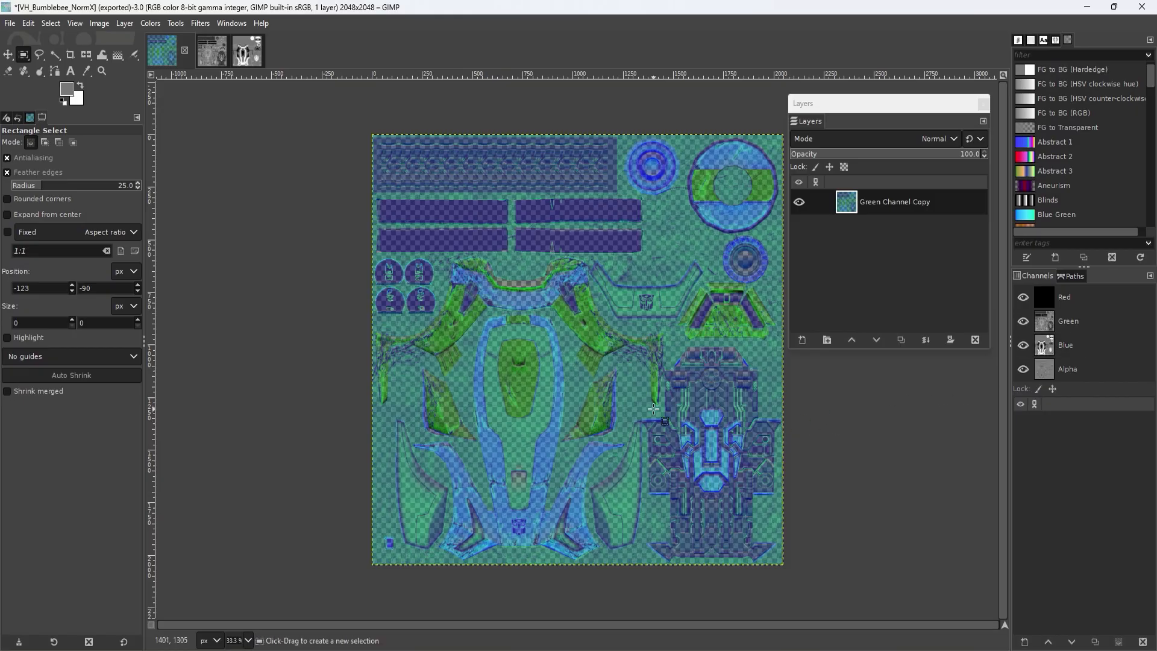
# - Extract the Blue channel of VH_Bumblebee_SpecPwr_DifLum_EnrGlow as a new layer, then paste and anchor it in VH_Bumblebee_NormX's Red channel
pyautogui.click(211, 49)
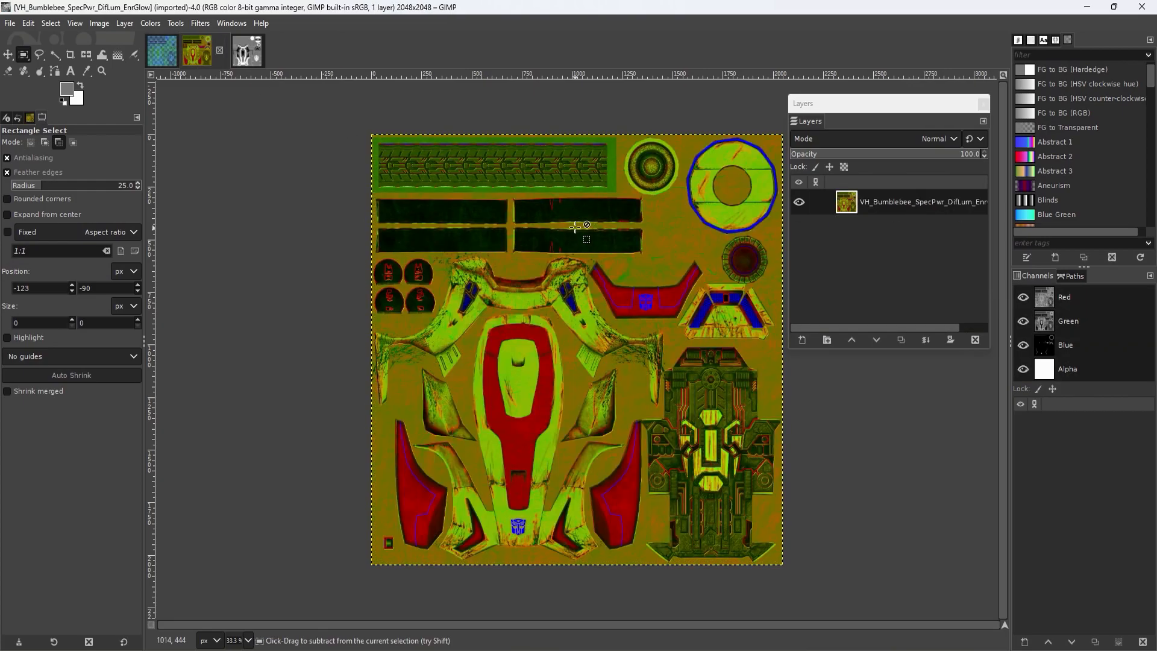
pyautogui.moveTo(1068, 346); pyautogui.dragTo(630, 279)
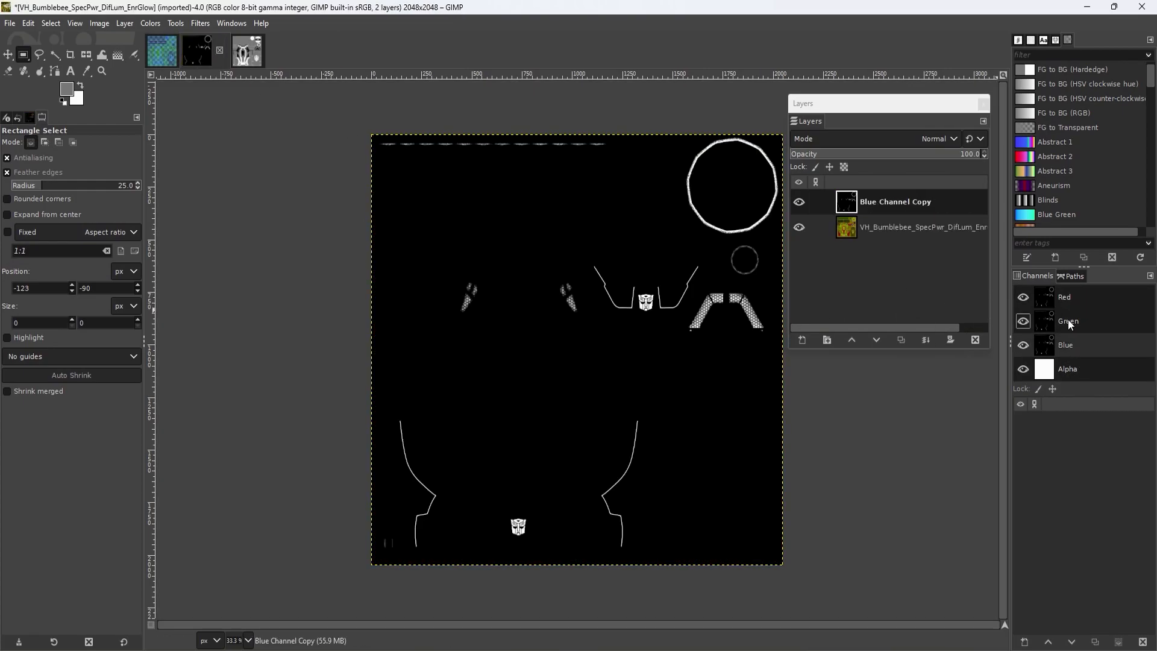
pyautogui.click(161, 55)
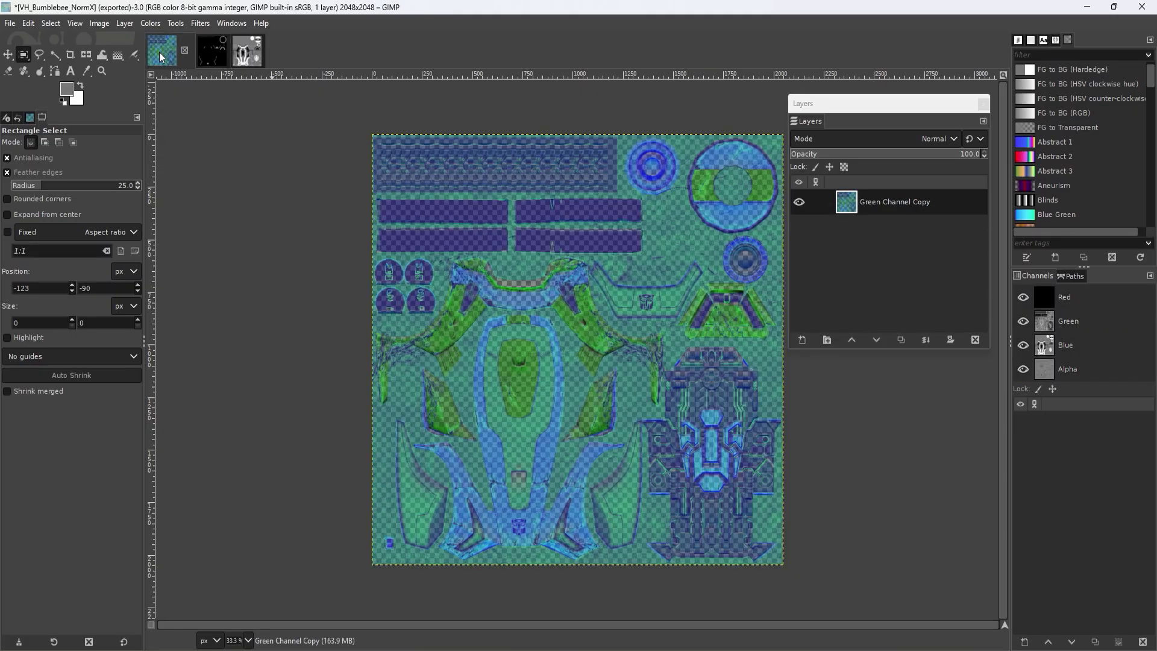
pyautogui.click(1069, 295)
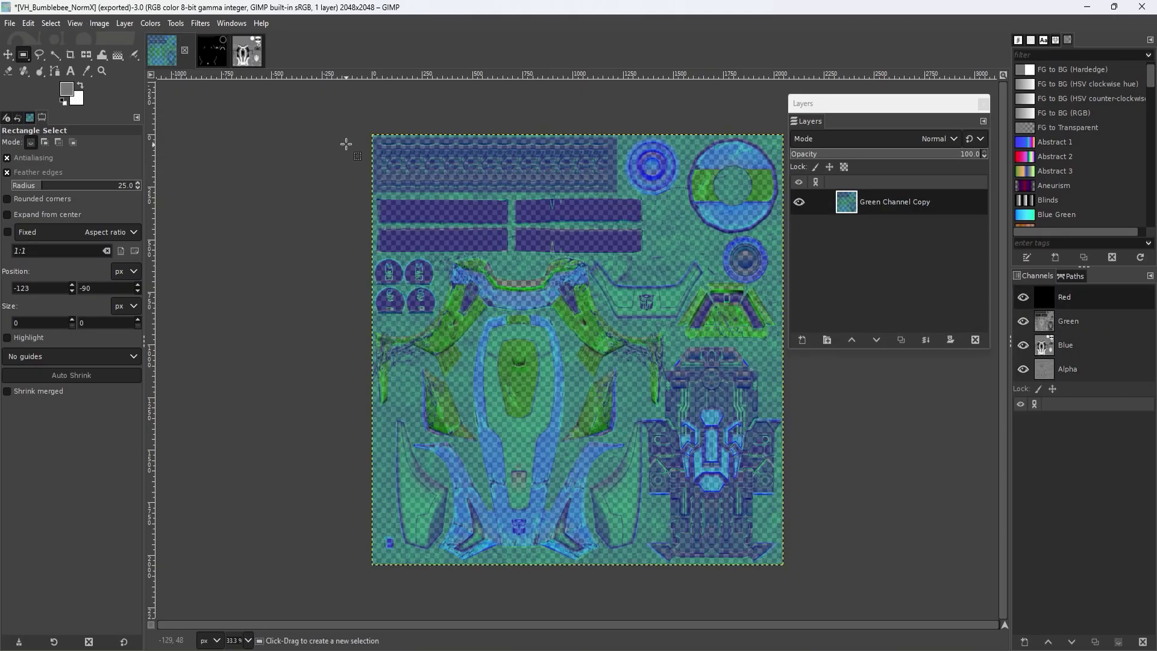
pyautogui.hotkey('ctrl', 'v')
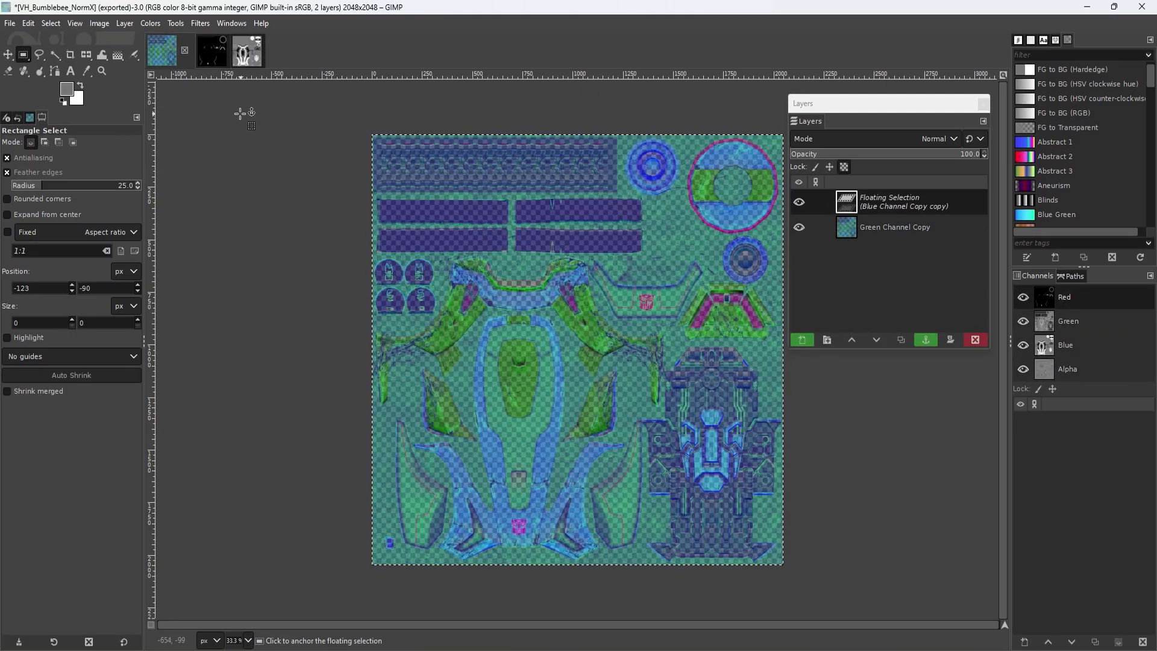
pyautogui.click(240, 113)
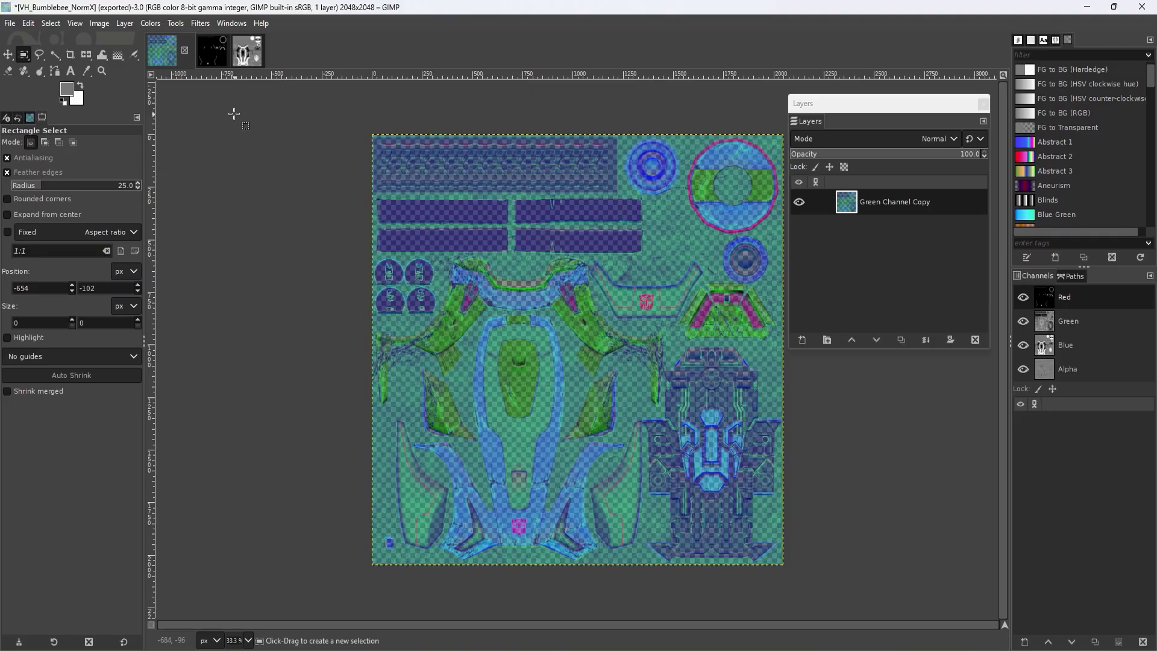
# - Export the combined texture under a changed name to the PF_DXT5 folder as DDS with BC3 / DXT5 compression and generated mipmaps
pyautogui.click(10, 23)
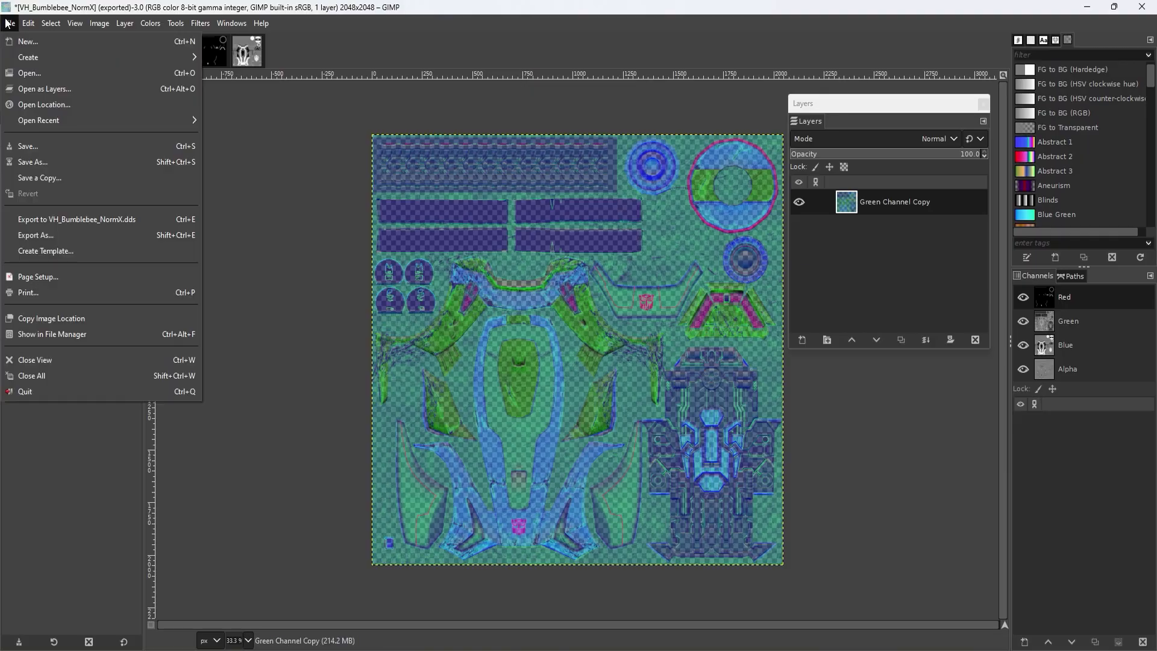
pyautogui.click(50, 230)
pyautogui.click(171, 169)
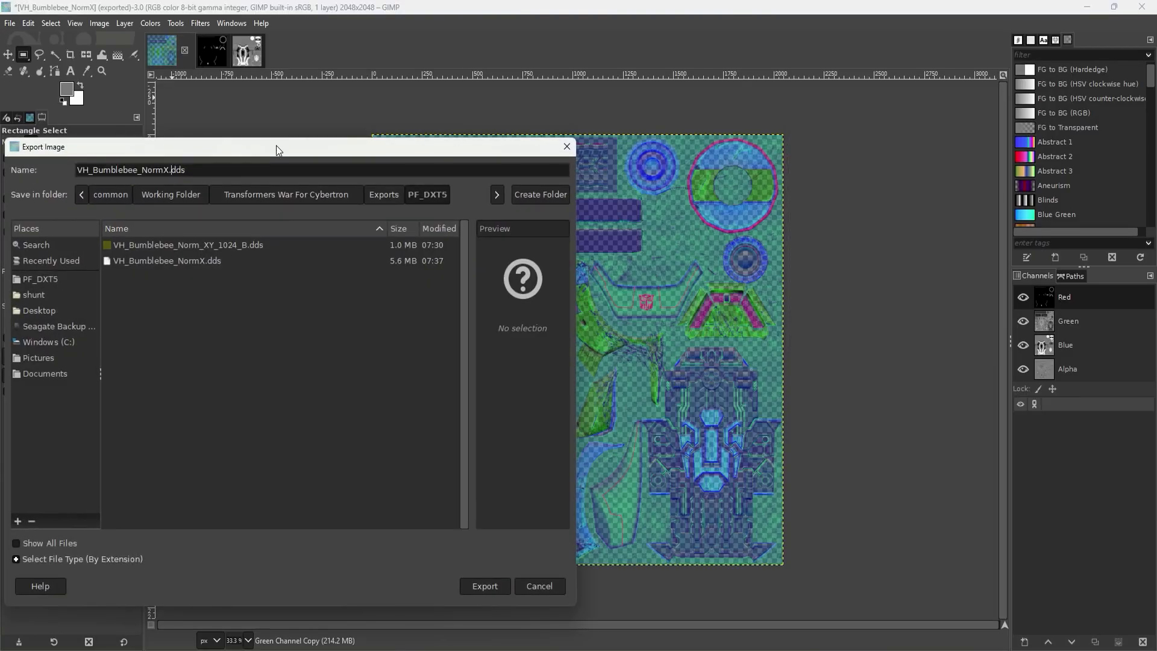
pyautogui.press('BackSpace')
pyautogui.press('Return')
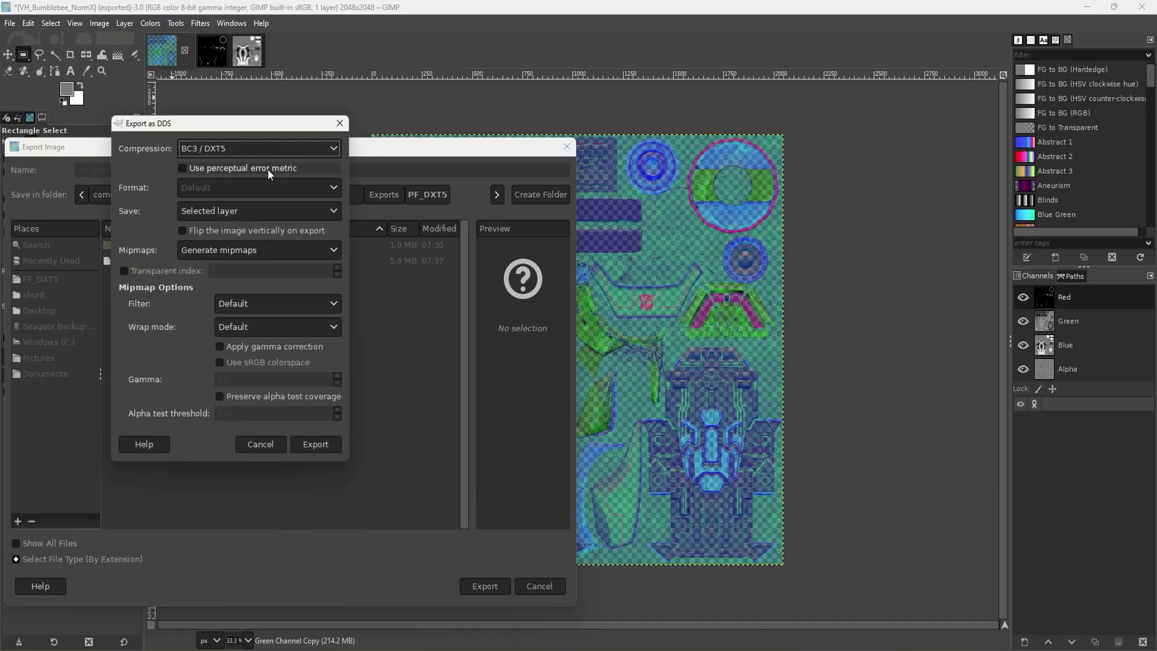
pyautogui.click(314, 443)
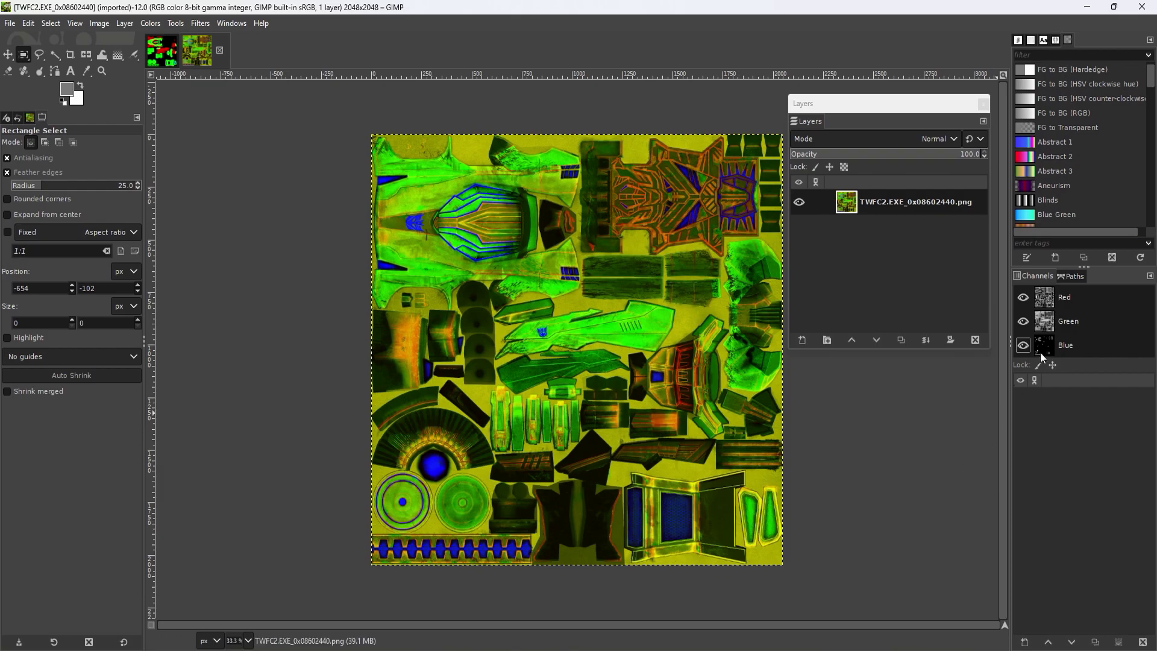
# - Extract the Blue channel of TWFC2.EXE_0x08602440.png as a new layer and make its black transparent with Color to Alpha
pyautogui.moveTo(1089, 345); pyautogui.dragTo(570, 331)
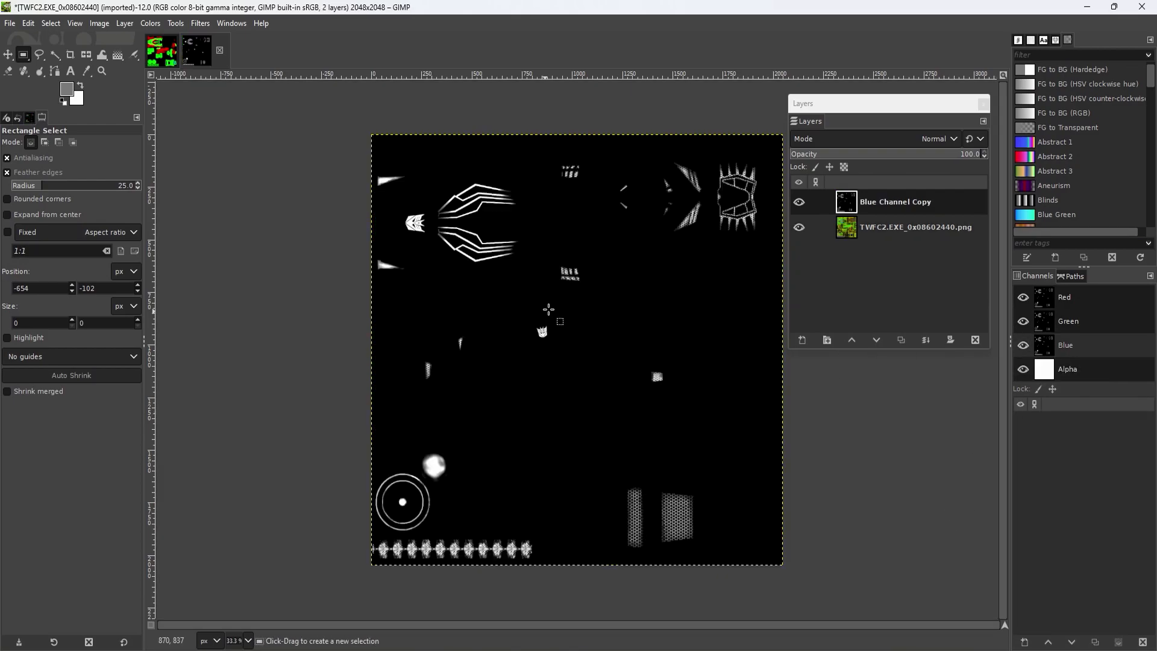
pyautogui.click(150, 22)
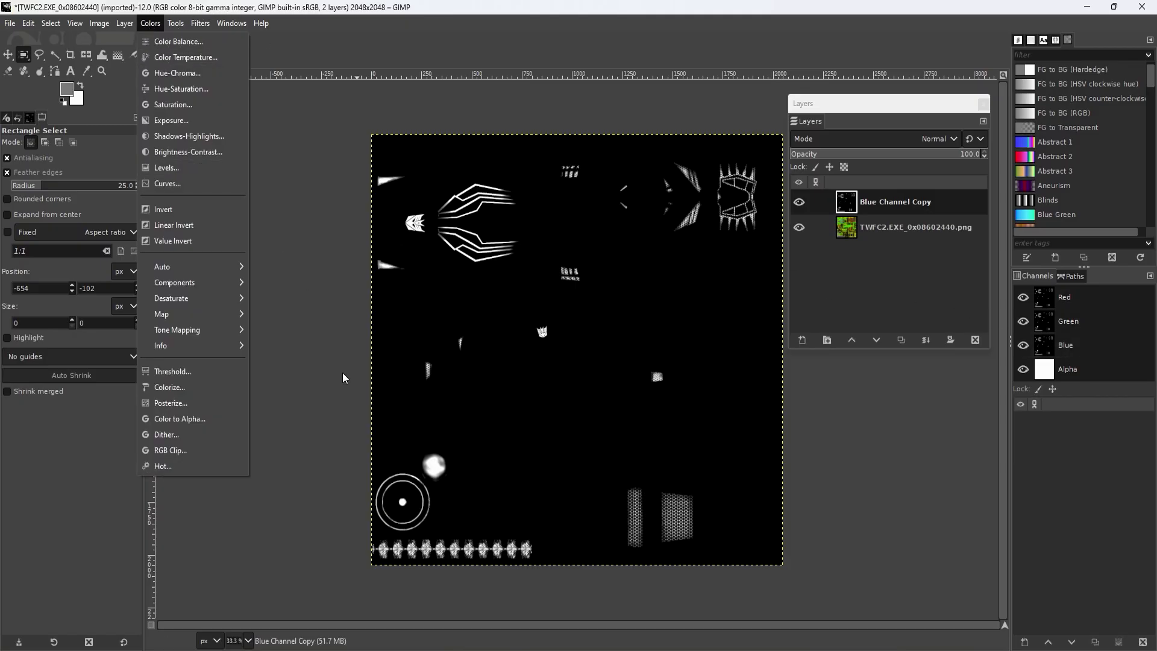
pyautogui.click(201, 417)
pyautogui.click(886, 195)
pyautogui.click(896, 266)
pyautogui.click(903, 308)
pyautogui.click(914, 330)
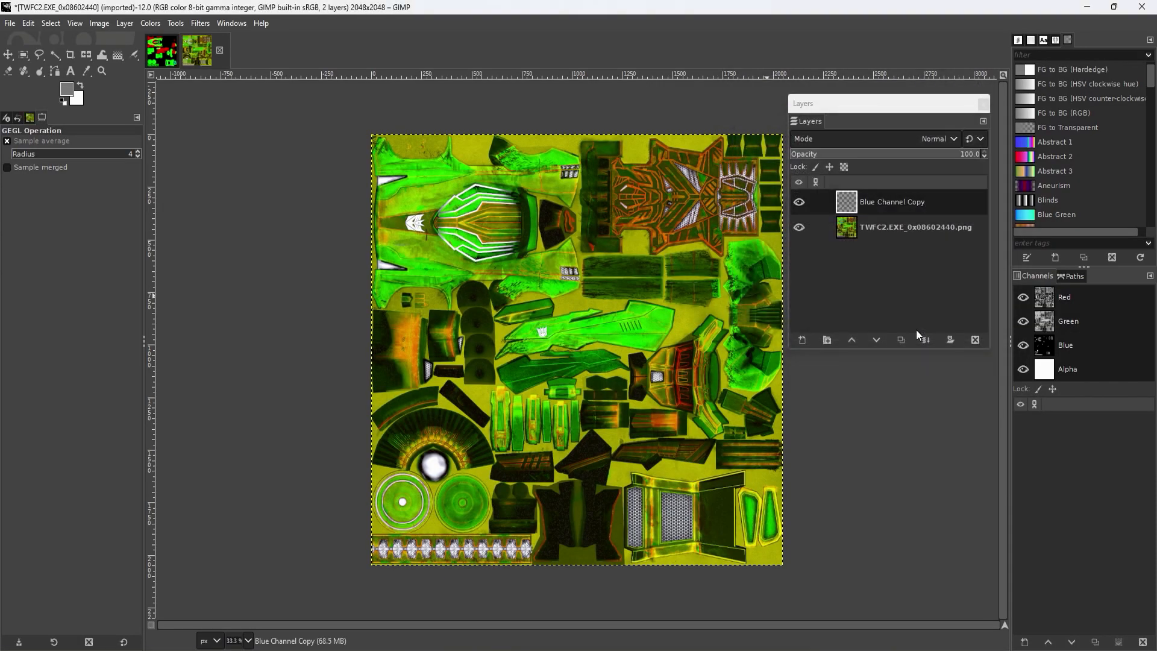
# - Extract the Blue channel of TWFC2.EXE_0x698F5295.png as a new layer and make its black transparent with Color to Alpha
pyautogui.click(160, 51)
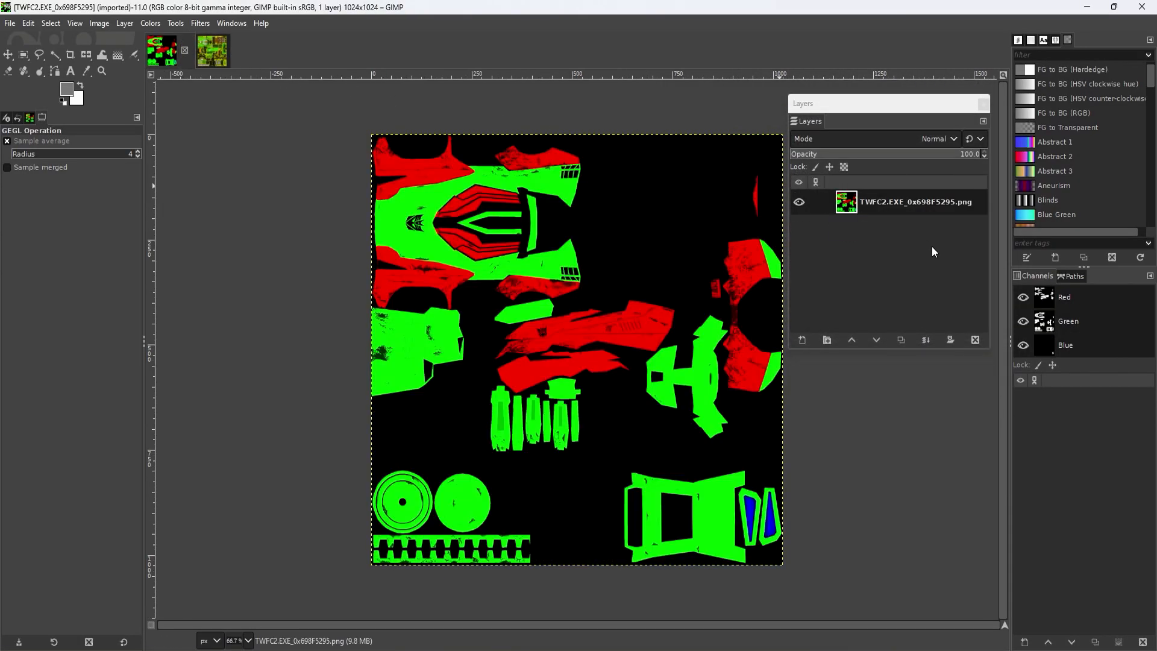
pyautogui.moveTo(1069, 347); pyautogui.dragTo(550, 276)
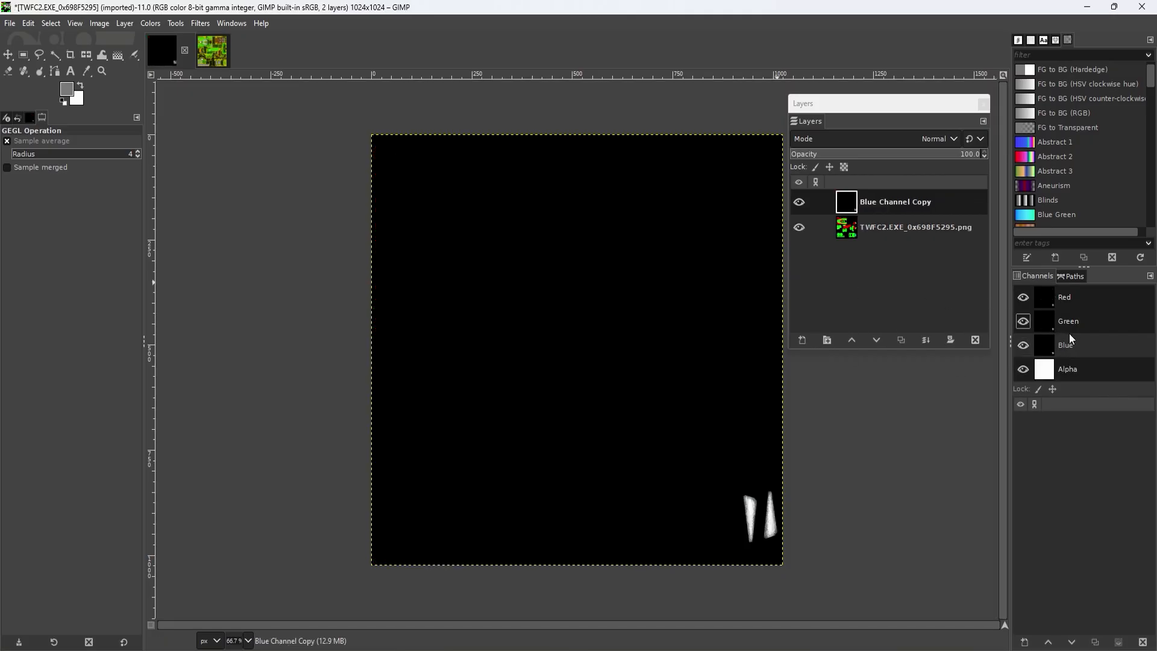
pyautogui.click(150, 23)
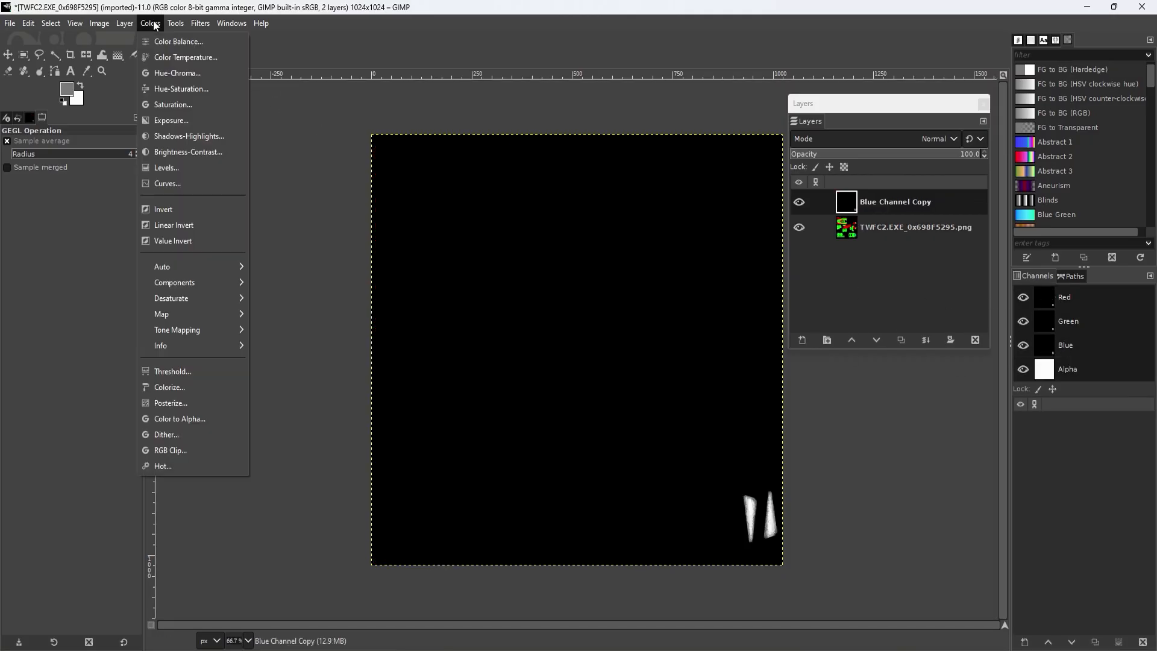
pyautogui.click(178, 418)
pyautogui.click(870, 191)
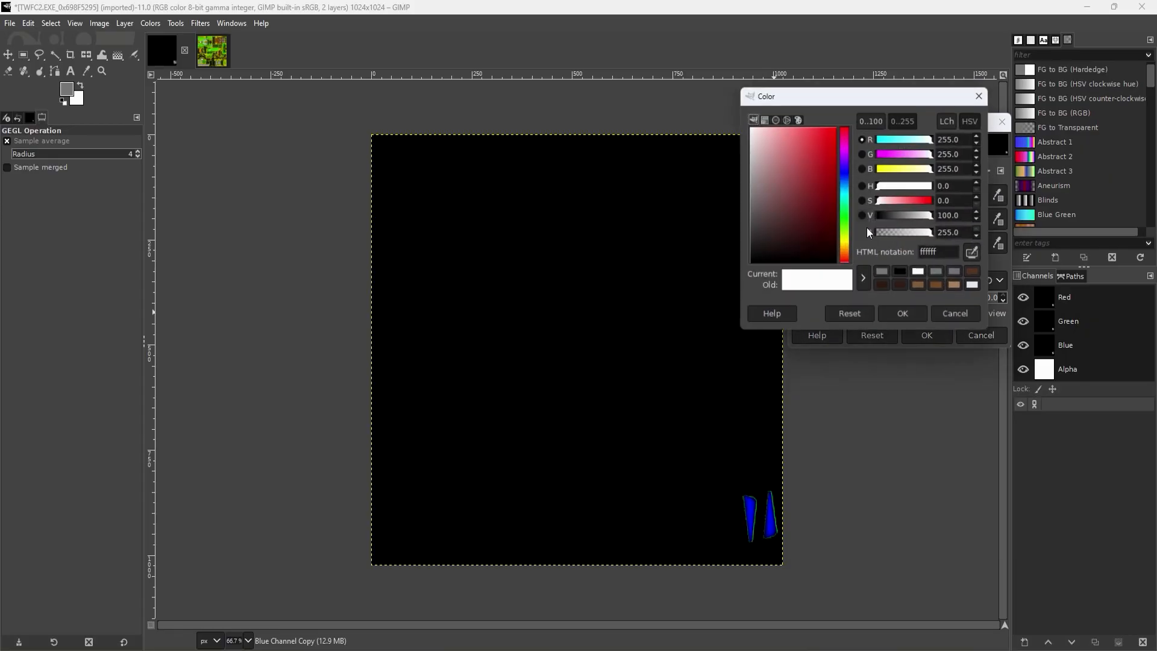
pyautogui.click(902, 275)
pyautogui.click(905, 318)
pyautogui.click(926, 335)
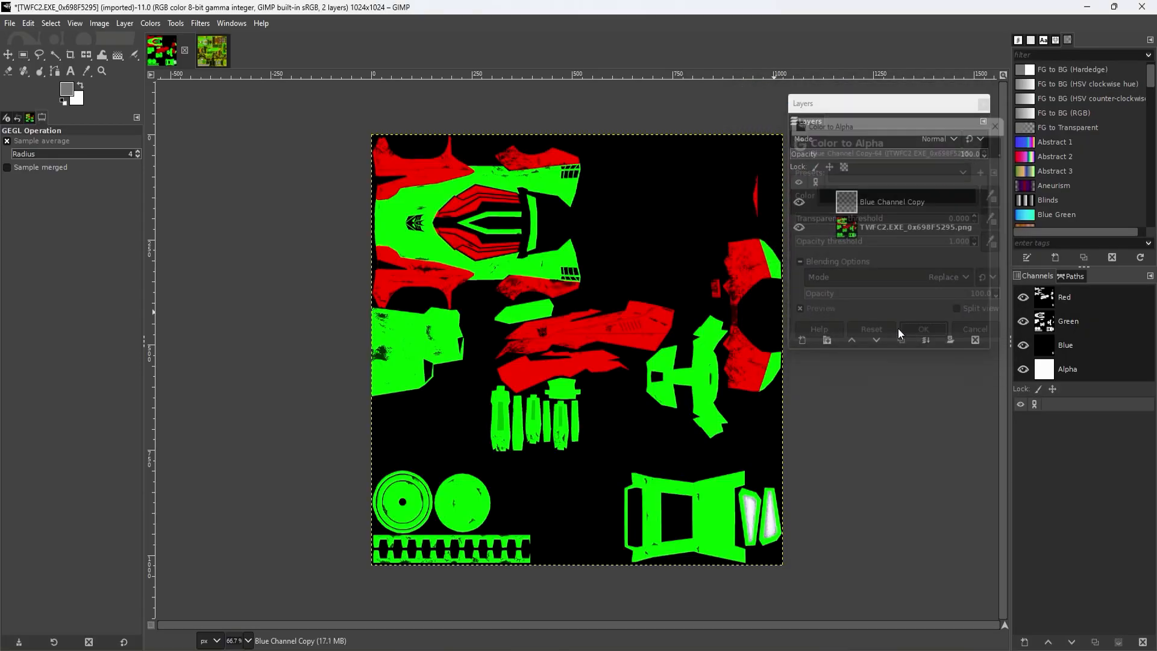
# - Select the whole Blue channel copy of TWFC2.EXE_0x698F5295, copy it to the clipboard, and clear the selection
pyautogui.click(50, 23)
pyautogui.click(57, 39)
pyautogui.click(23, 54)
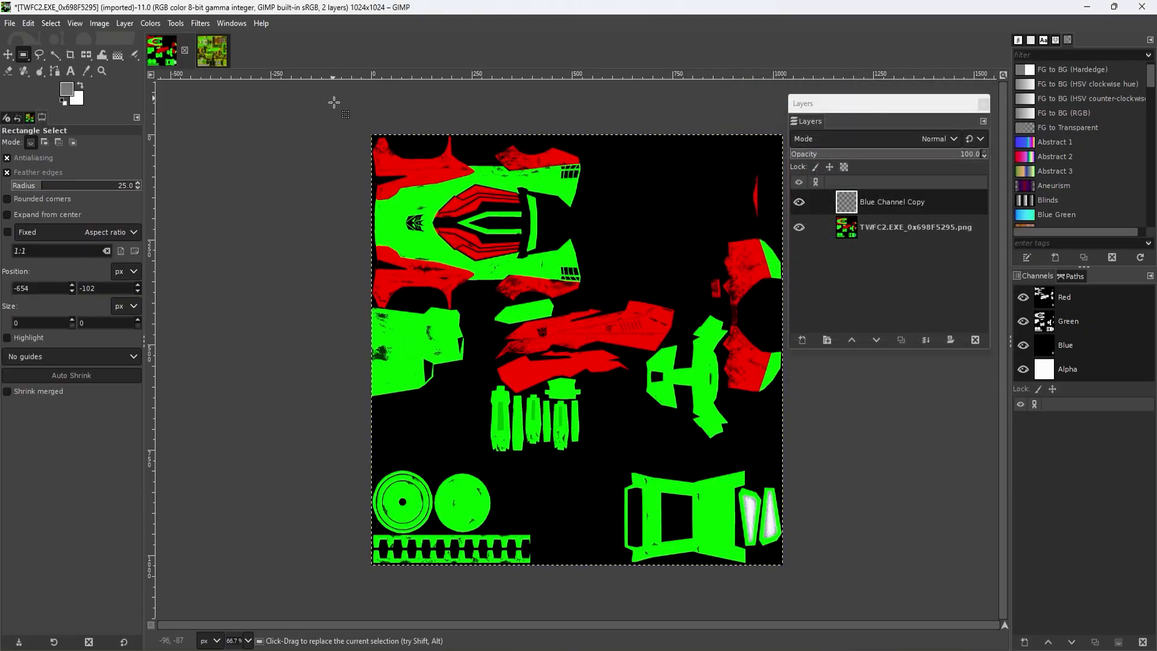
pyautogui.hotkey('ctrl', 'c')
pyautogui.hotkey('ctrl', 'v')
pyautogui.click(317, 114)
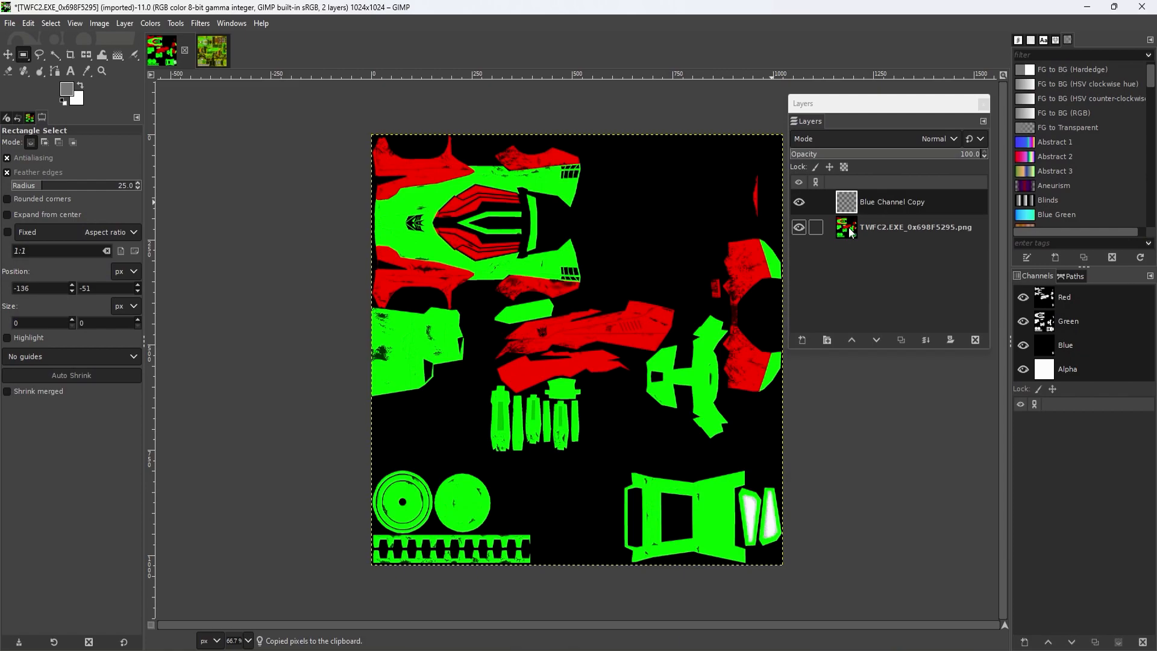
# - Add a new layer named Dark Gray directly above TWFC2.EXE_0x698F5295.png and fill it with the gray foreground color
pyautogui.click(889, 232)
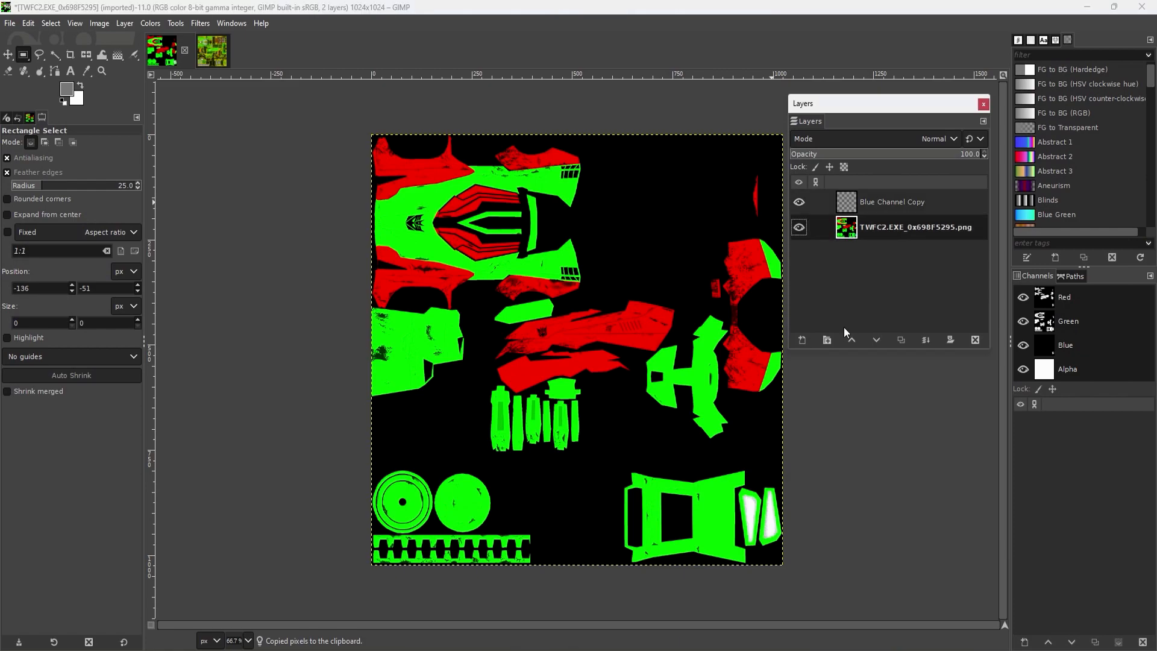
pyautogui.click(802, 340)
pyautogui.click(886, 502)
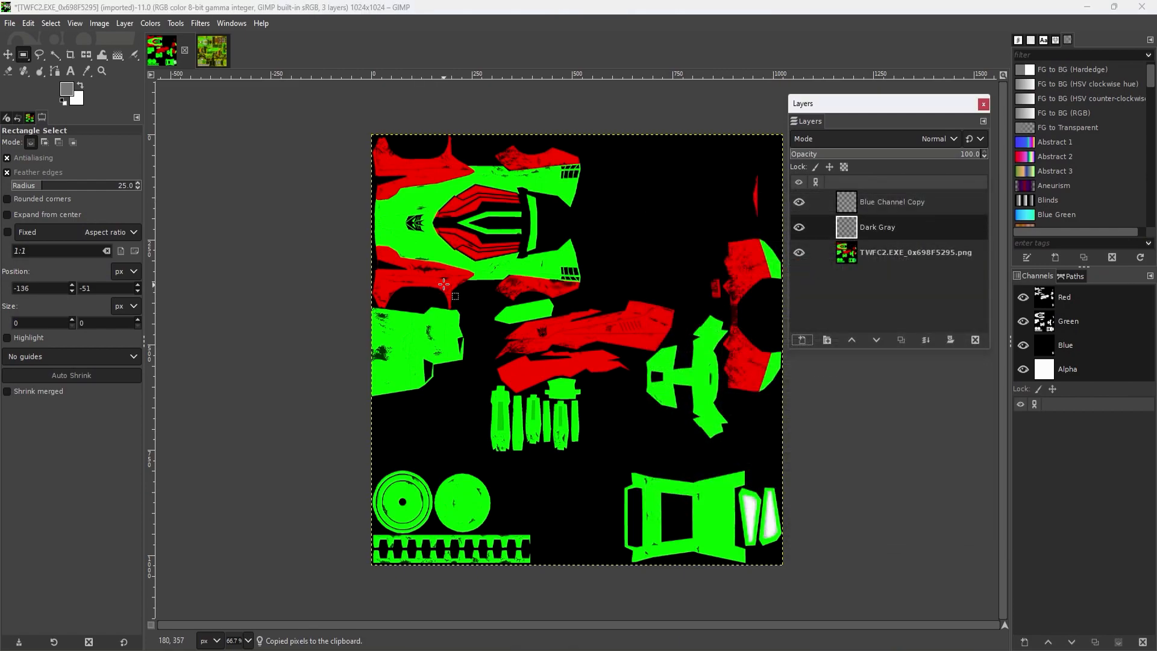
pyautogui.hotkey('ctrl', ',')
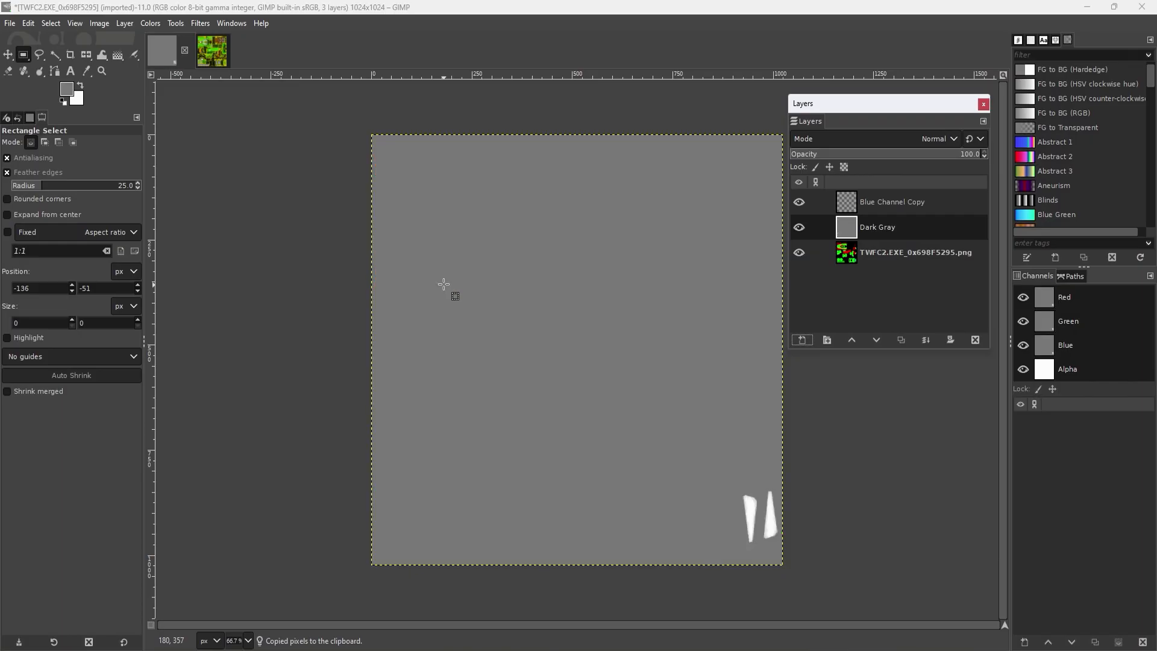
# - Apply Linear Invert to the Blue channel copy above the Dark Gray layer
pyautogui.click(949, 205)
pyautogui.click(157, 26)
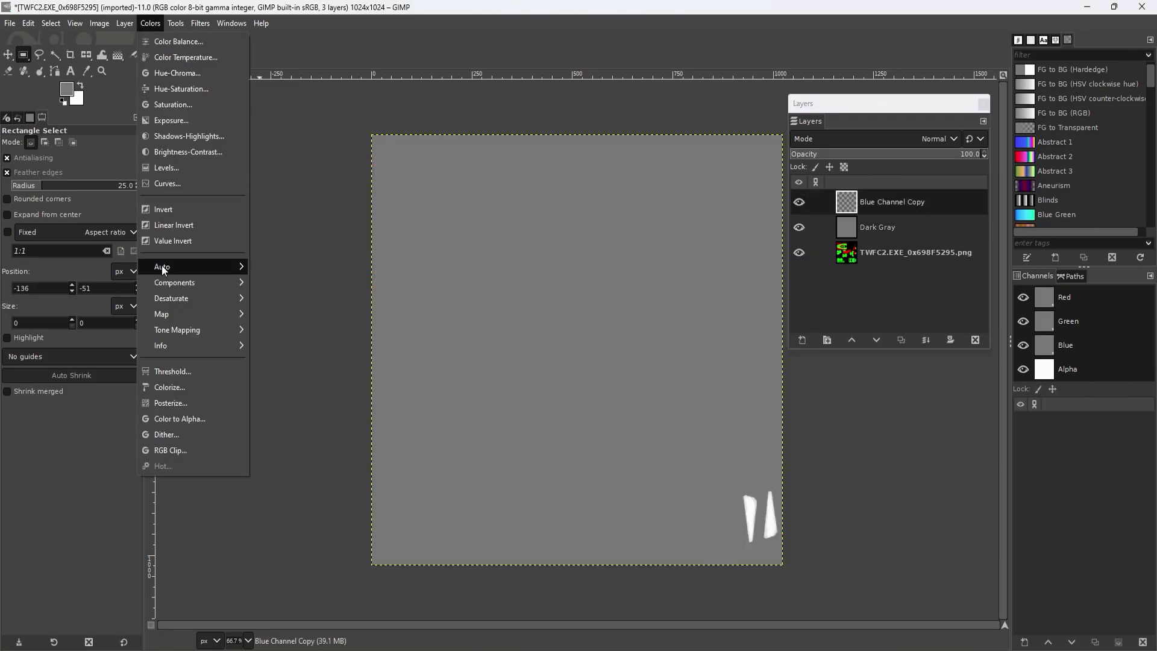
pyautogui.click(181, 225)
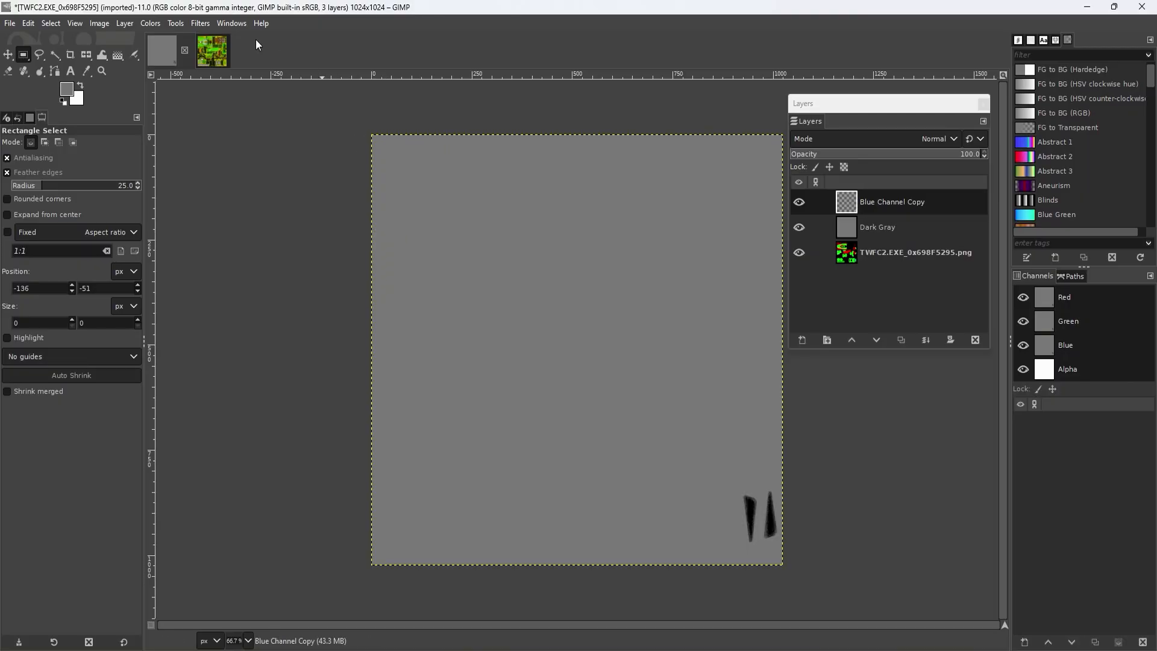
# - Copy the entire Blue channel copy layer of TWFC2.EXE_0x08602440 to the clipboard
pyautogui.click(212, 50)
pyautogui.click(50, 23)
pyautogui.click(64, 42)
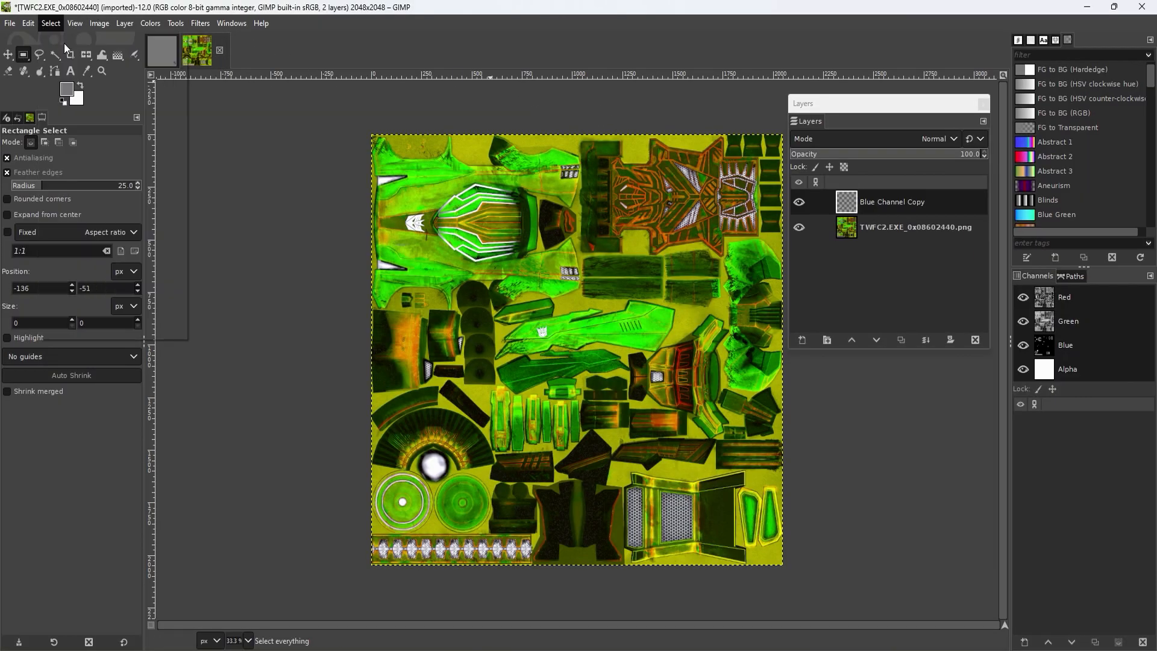
pyautogui.hotkey('ctrl', 'c')
pyautogui.hotkey('ctrl', 'v')
pyautogui.hotkey('ctrl', 'z')
pyautogui.hotkey('ctrl', 'y')
pyautogui.click(334, 151)
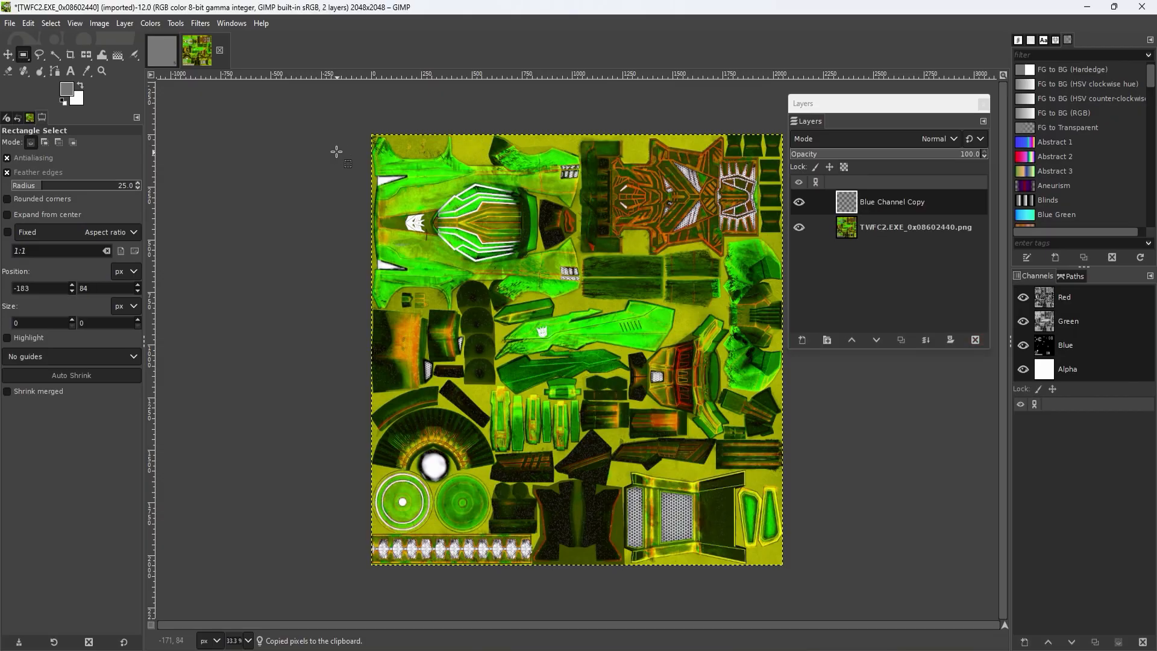
# - Scale the TWFC2.EXE_0x698F5295 image to 2048 by 2048 pixels
pyautogui.click(163, 50)
pyautogui.click(100, 23)
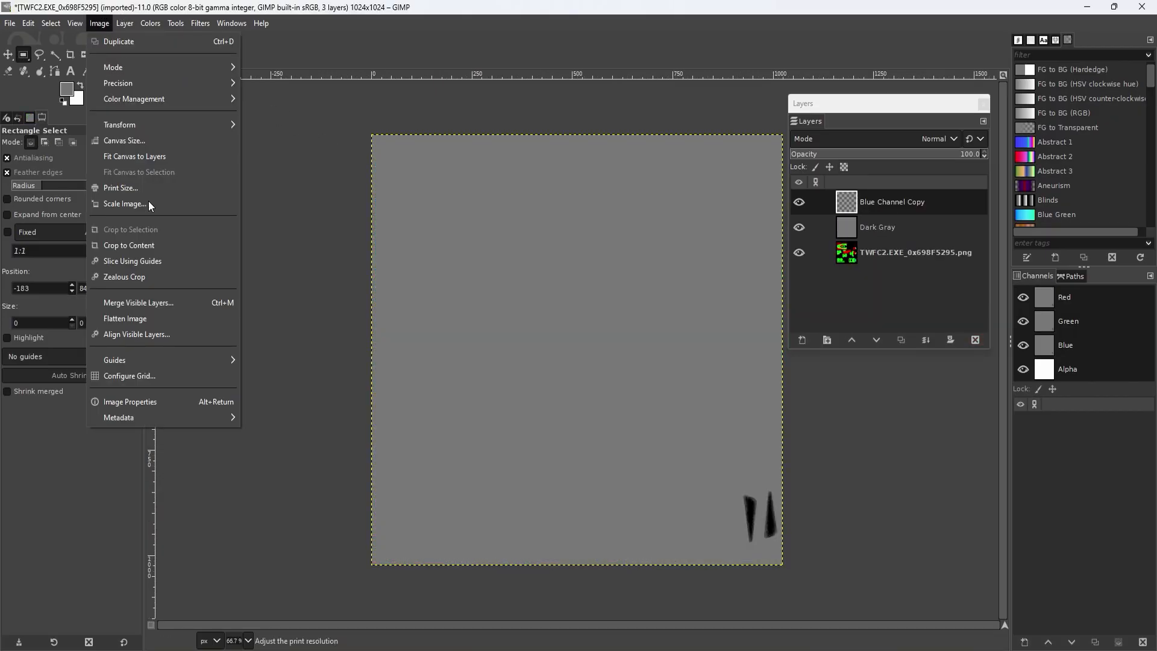
pyautogui.click(149, 202)
pyautogui.write('2048')
pyautogui.click(618, 432)
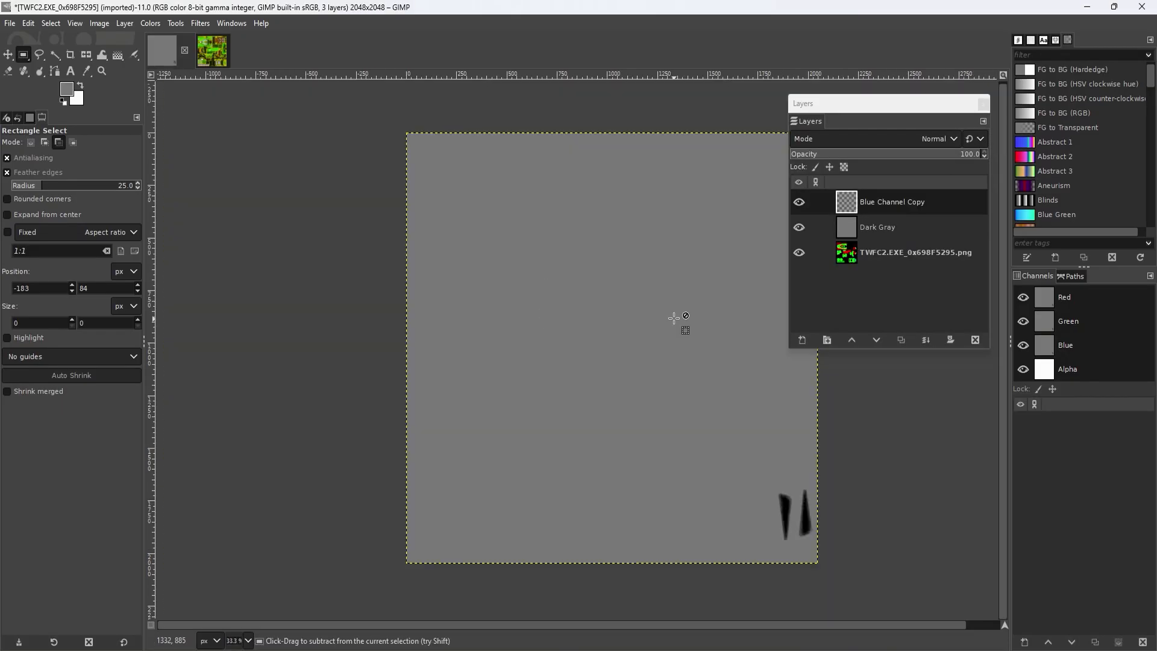
# - Paste the copied glow layer into TWFC2.EXE_0x698F5295, hide the original texture layer, and merge the visible layers
pyautogui.hotkey('ctrl', 'v')
pyautogui.click(310, 129)
pyautogui.click(798, 252)
pyautogui.hotkey('ctrl', 'm')
pyautogui.click(887, 307)
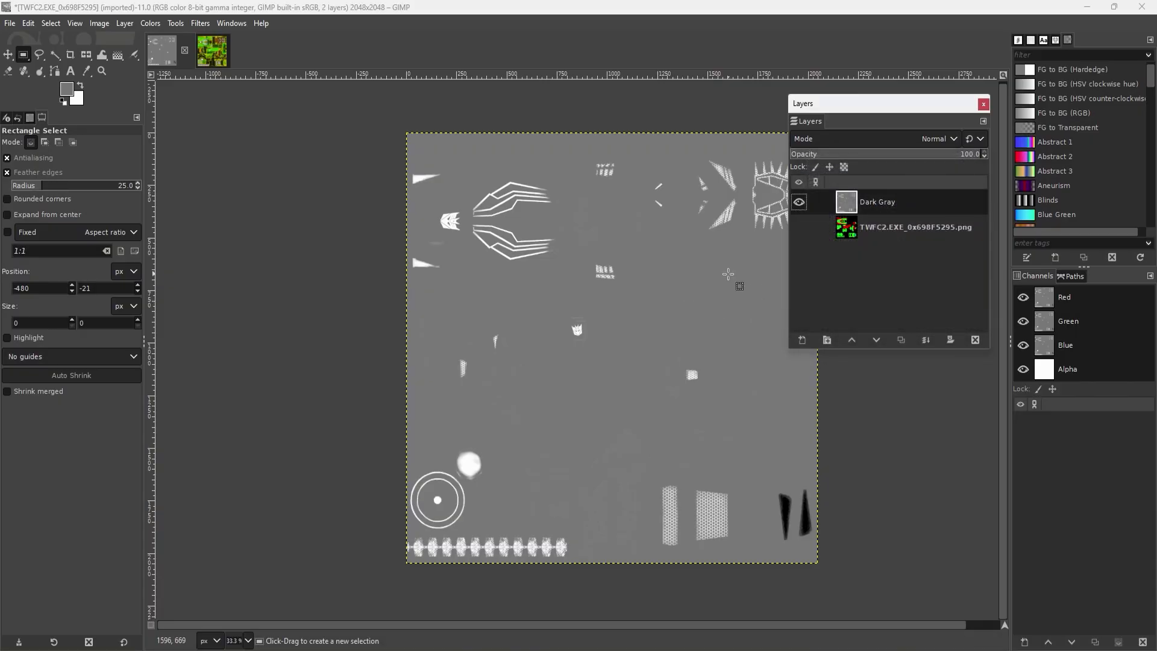
# - Select the whole merged Dark Gray layer and copy it to the clipboard
pyautogui.click(51, 23)
pyautogui.click(60, 37)
pyautogui.hotkey('ctrl', 'c')
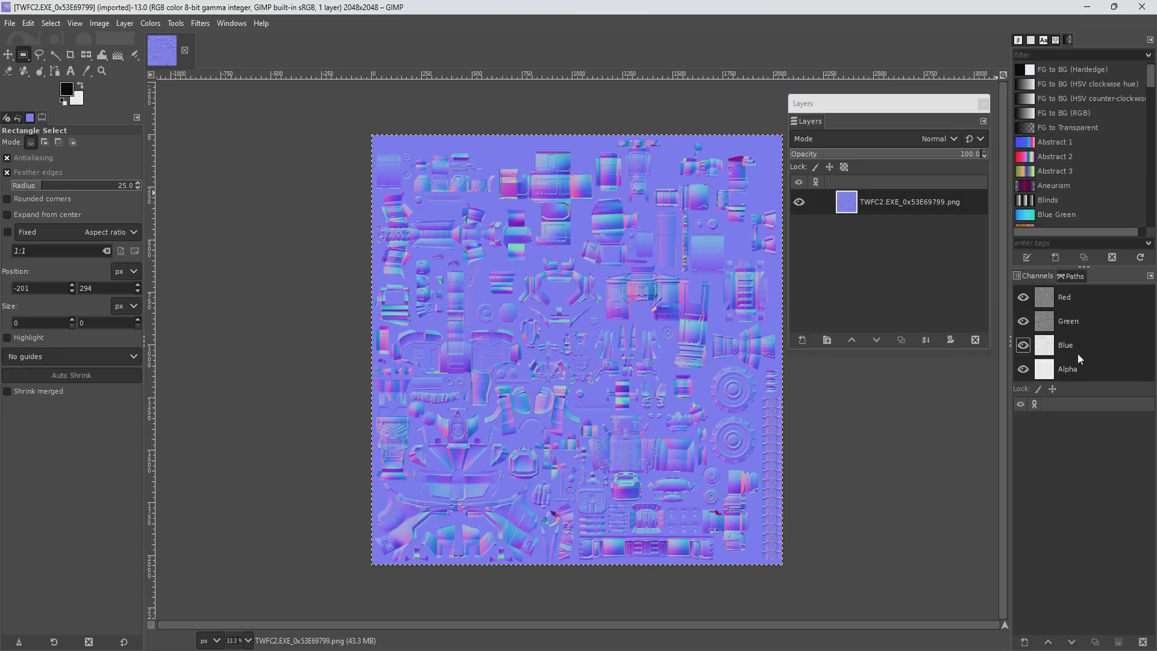
# - Extract the Red channel of TWFC2.EXE_0x53E69799.png as a new layer, invert it, and apply Color to Alpha with the default color
pyautogui.moveTo(1079, 293); pyautogui.dragTo(516, 225)
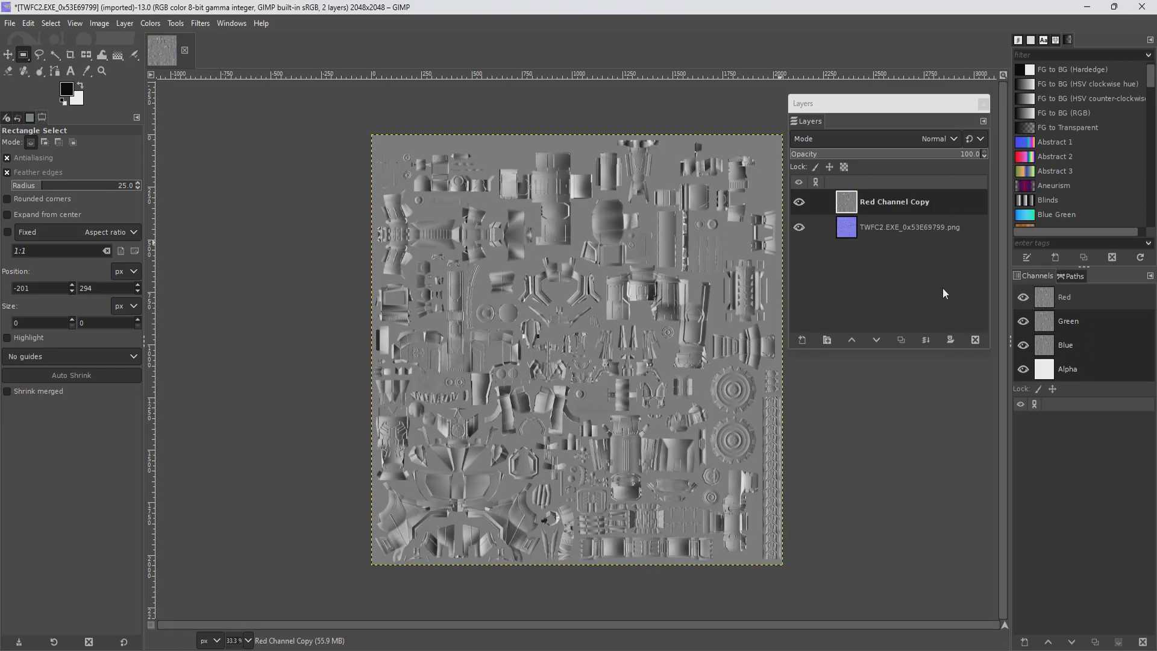
pyautogui.click(152, 24)
pyautogui.click(175, 209)
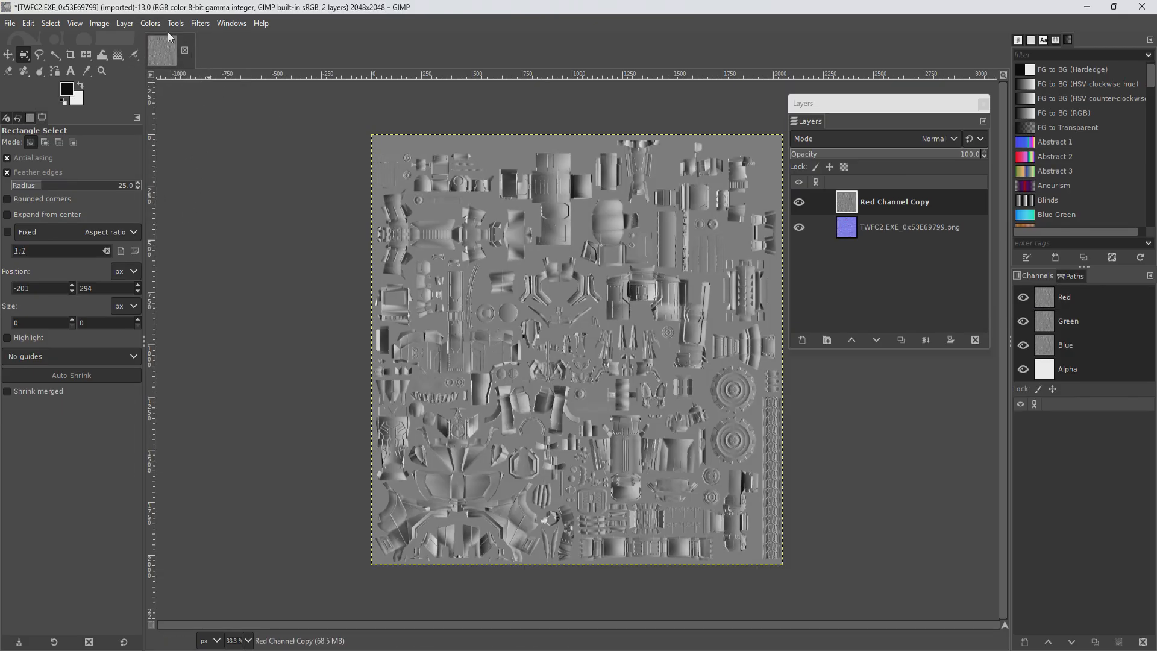
pyautogui.click(150, 24)
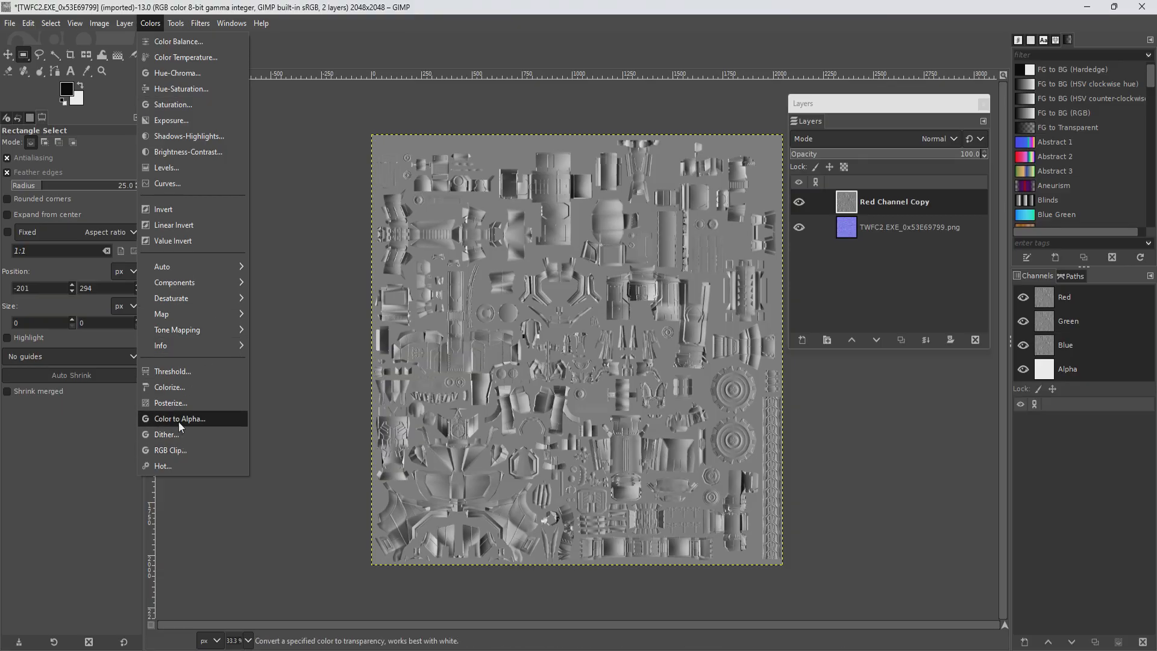
pyautogui.click(215, 421)
pyautogui.click(933, 336)
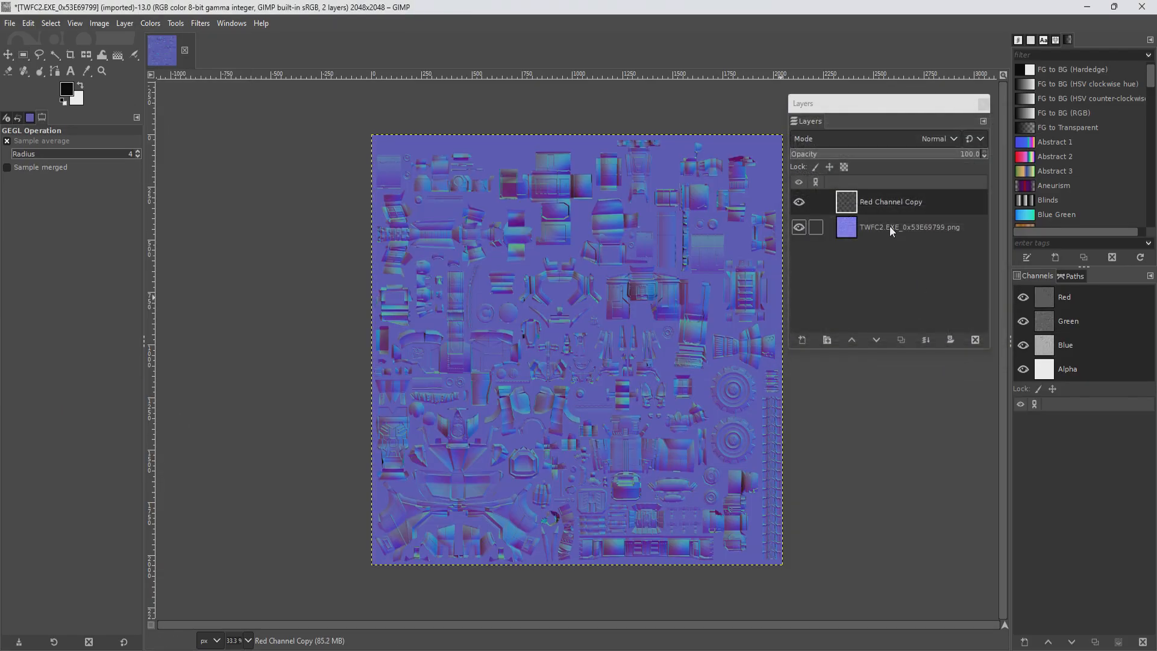
# - Delete the original TWFC2.EXE_0x53E69799.png layer and toggle the Alpha channel
pyautogui.click(889, 226)
pyautogui.click(975, 340)
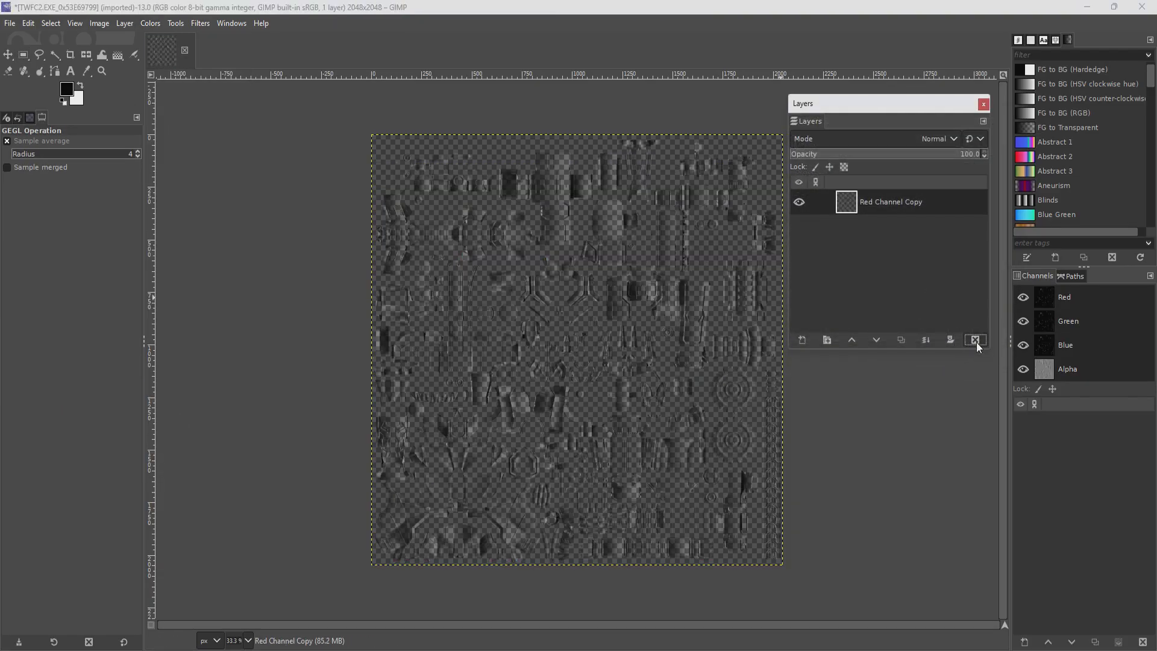
pyautogui.click(1070, 371)
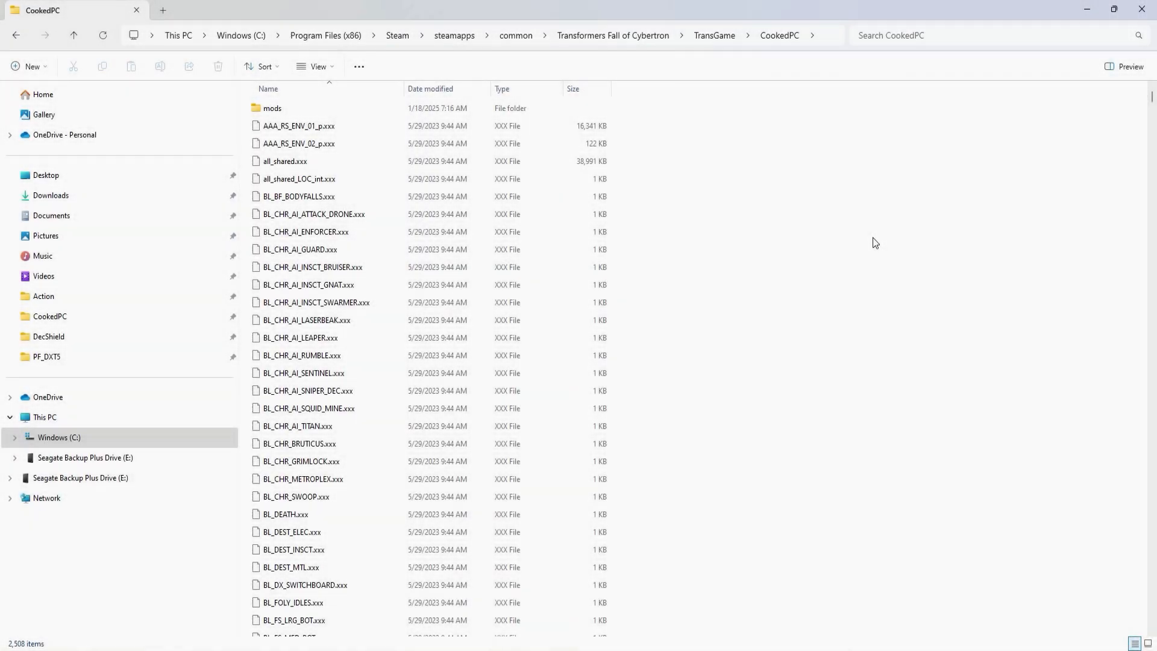
# - Search the CookedPC folder in File Explorer for "ui_lob" and select the UI_Lobby_m.xxx package
pyautogui.click(970, 36)
pyautogui.write('ui_lob')
pyautogui.click(351, 195)
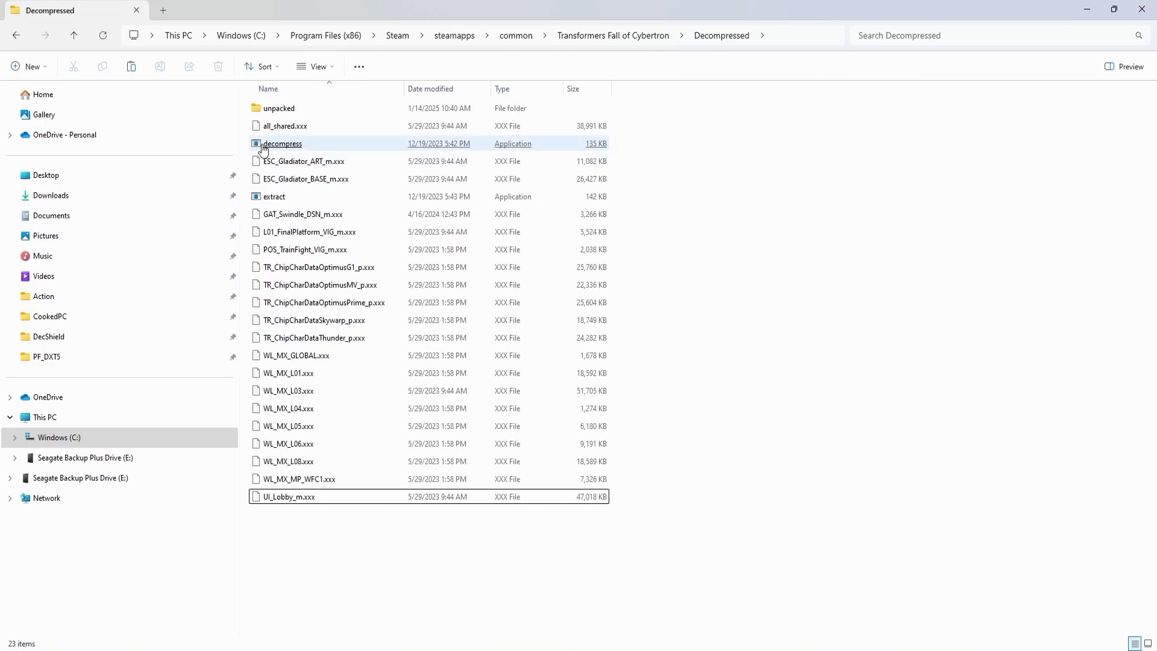
# - Run UI_Lobby_m.xxx through the decompress application in the Decompressed folder and open the unpacked folder
pyautogui.moveTo(288, 496); pyautogui.dragTo(296, 146)
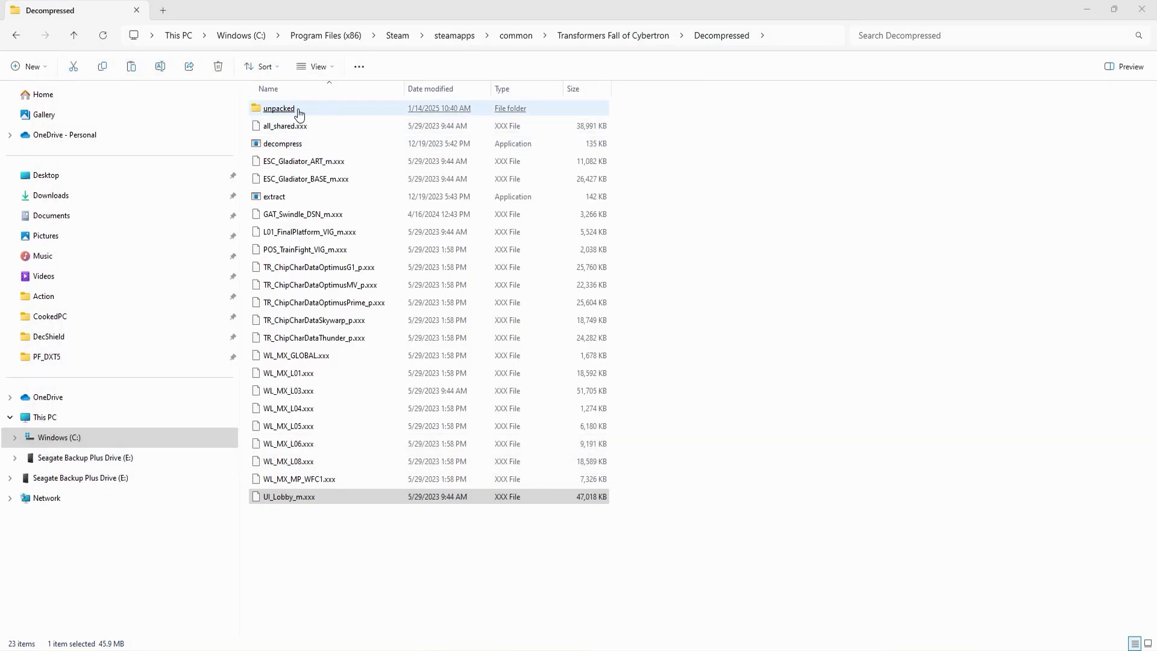
pyautogui.doubleClick(299, 114)
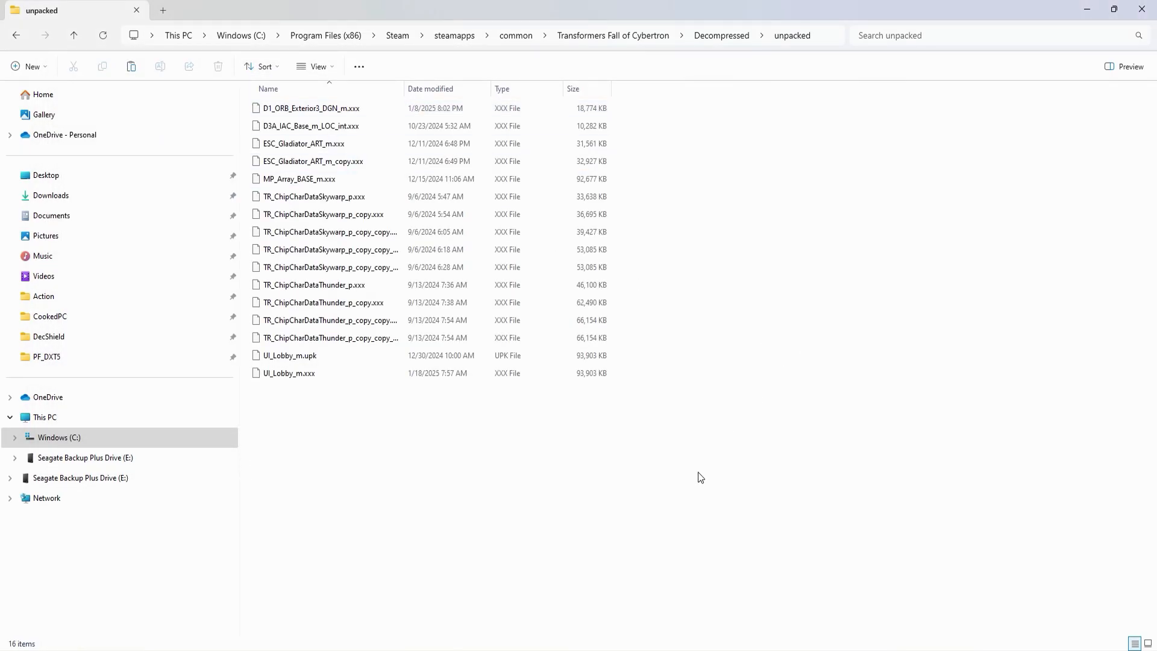
# - Copy the unpacked UI_Lobby_m.xxx into the mods folder under TransGame\CookedPC of Transformers Fall of Cybertron
pyautogui.click(289, 375)
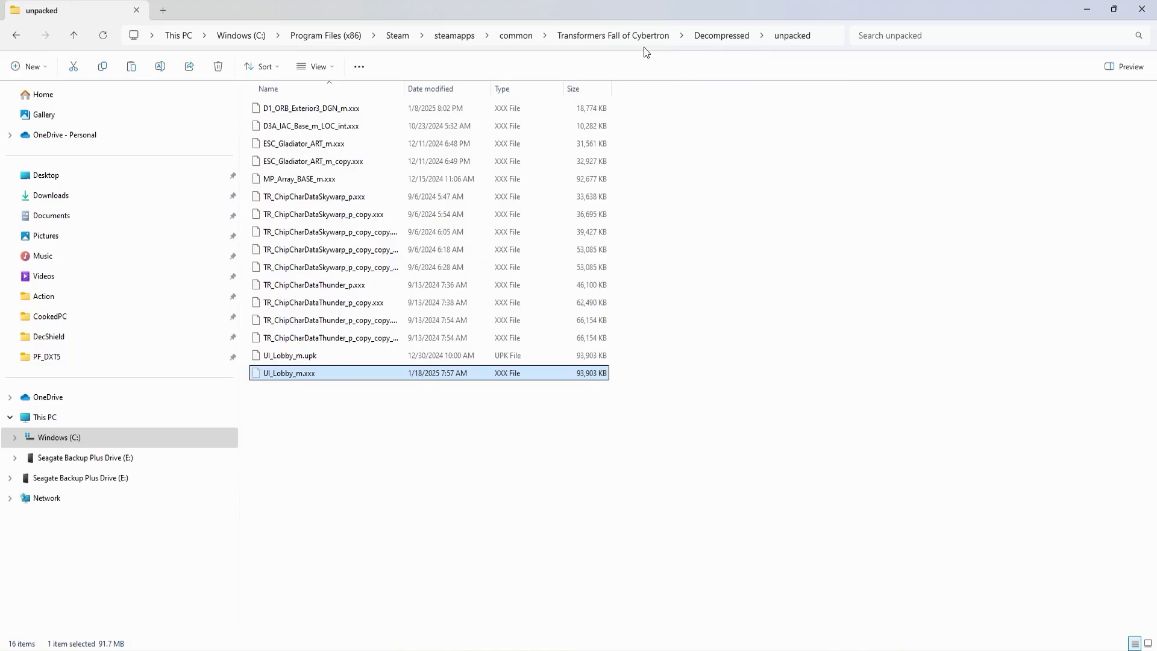
pyautogui.click(575, 35)
pyautogui.doubleClick(289, 216)
pyautogui.doubleClick(290, 125)
pyautogui.doubleClick(295, 109)
pyautogui.hotkey('ctrl', 'v')
pyautogui.click(420, 266)
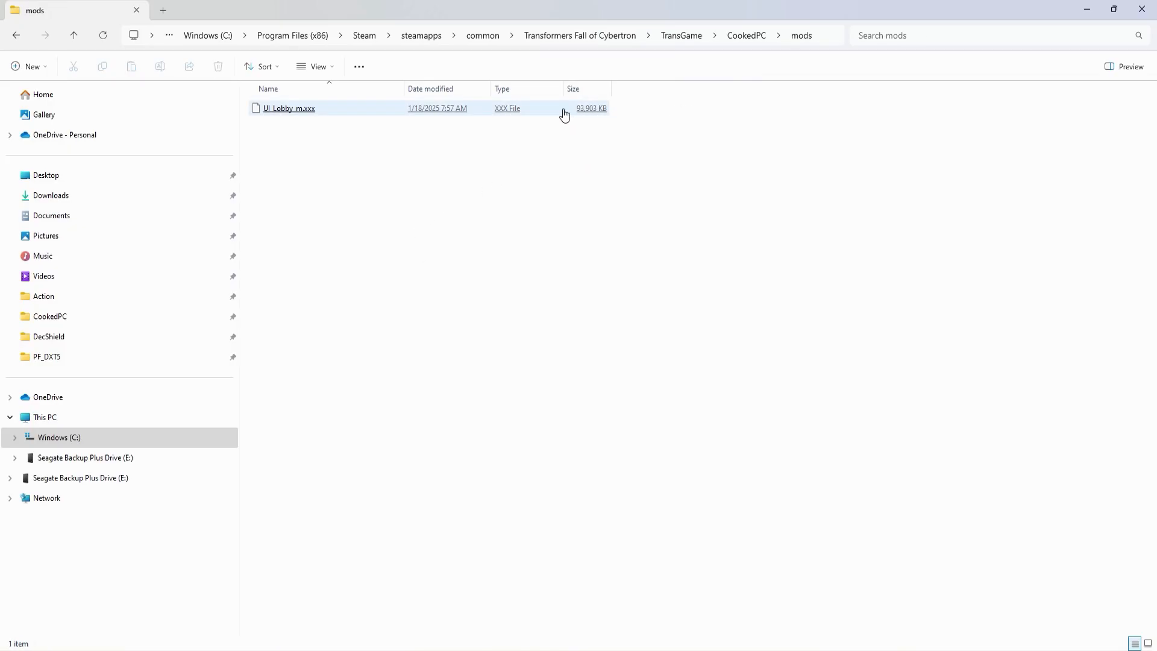
# - Switch to Unreal 2/3 UPK Explorer and open the package L02b_DestroyAllMortars_BASE_m.xxx from CookedPC
pyautogui.hotkey('alt', 'Tab')
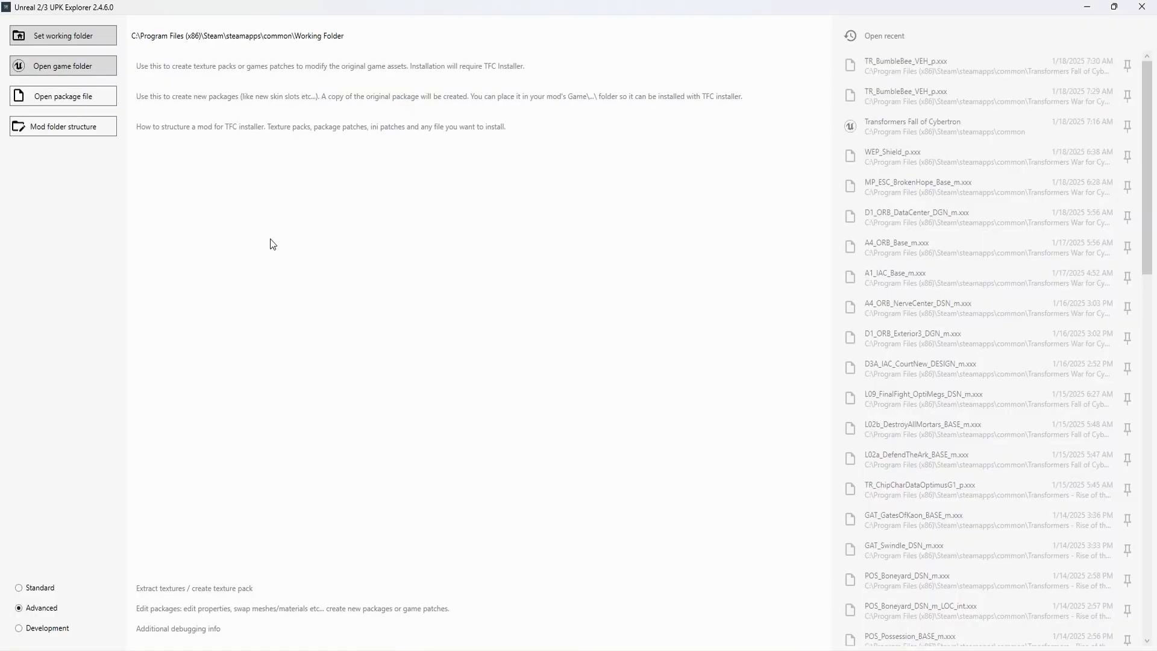
pyautogui.click(106, 102)
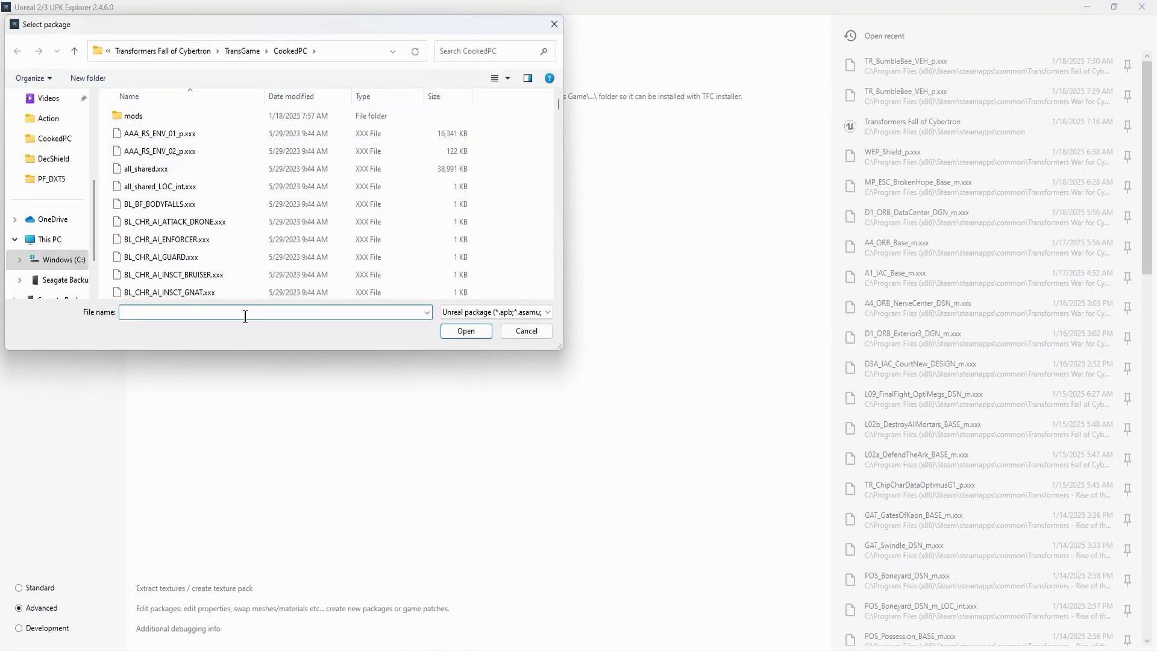
pyautogui.write('L02B')
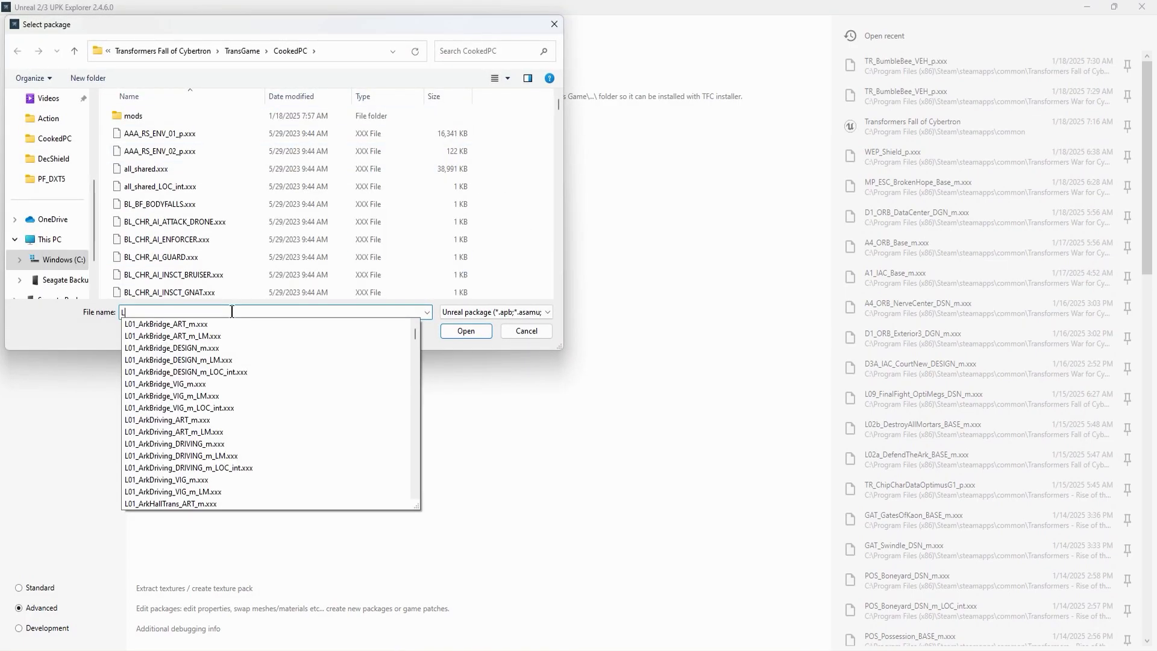
pyautogui.press('Down')
pyautogui.press('Down')
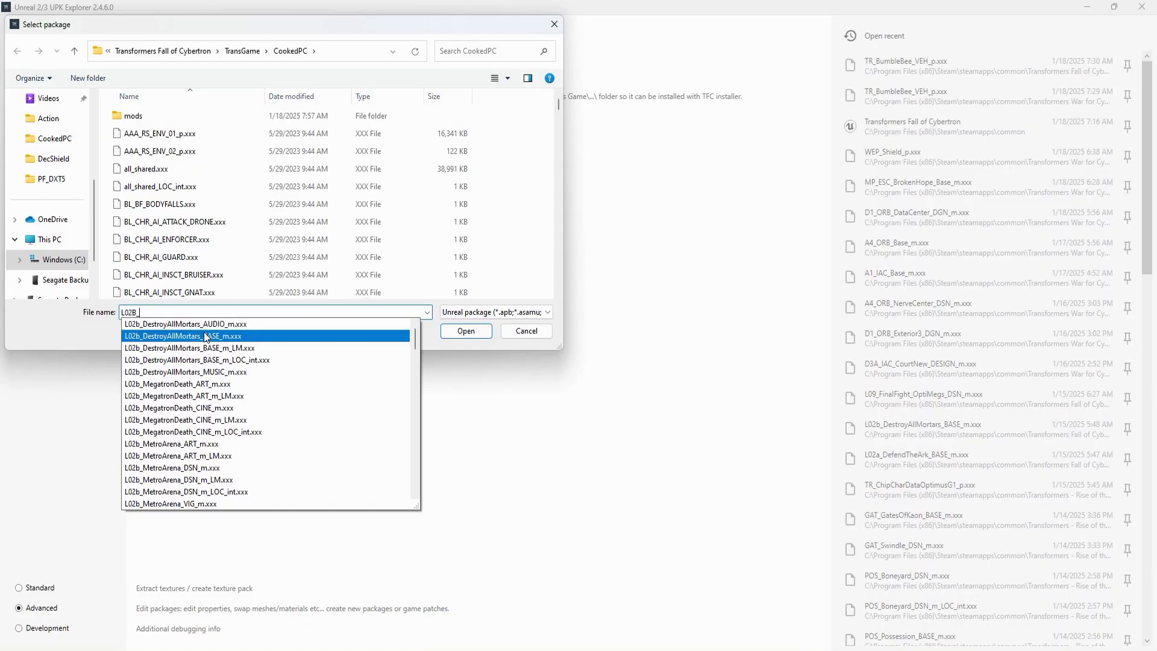
pyautogui.click(469, 338)
# - Open the RB_Metroplex_ArmLo_TEXSET_Color_NormX texture from the TextureSets of TR_Metroplex_ROBO_p
pyautogui.scroll(-20, 92, 403)
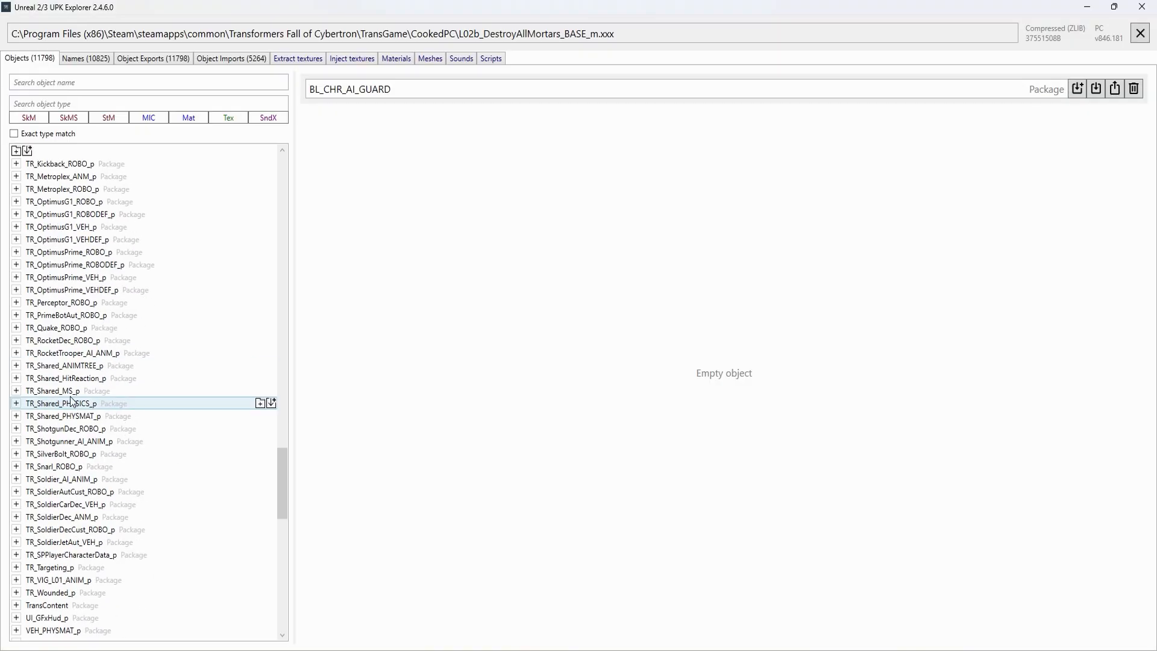
pyautogui.scroll(2, 49, 278)
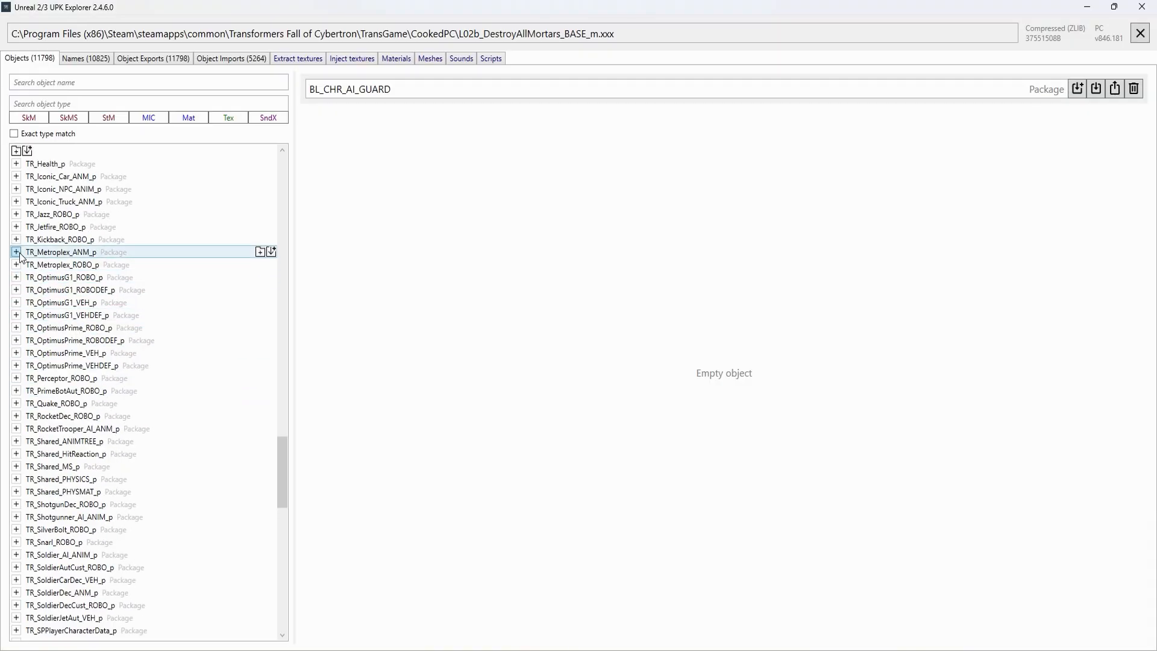
pyautogui.click(16, 266)
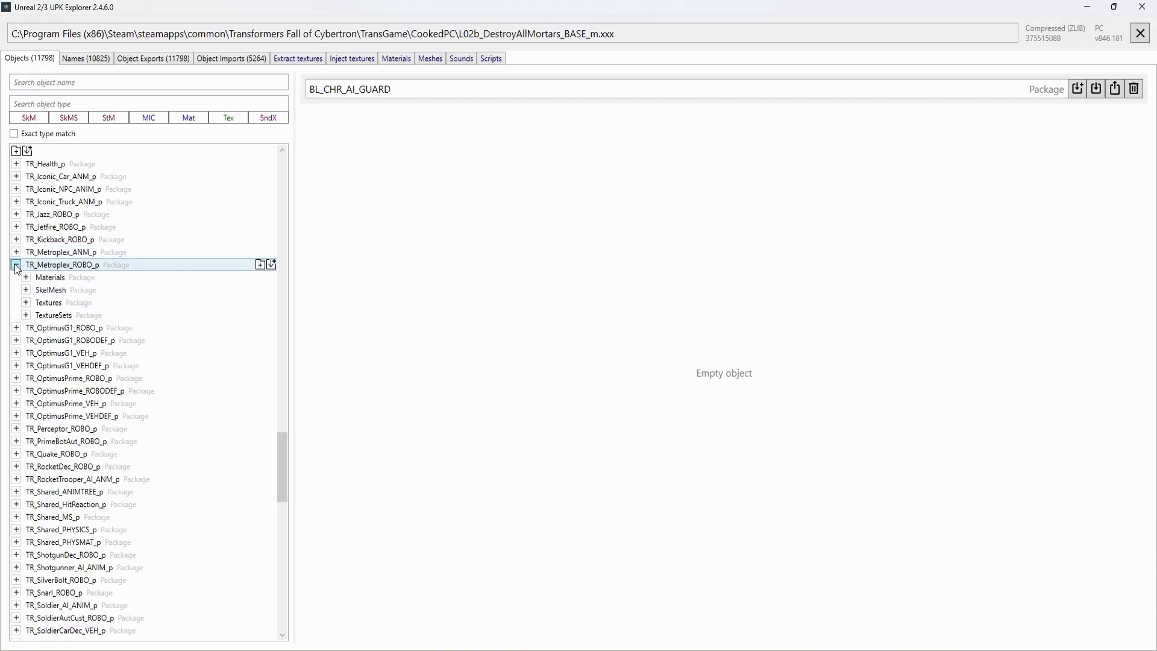
pyautogui.click(26, 315)
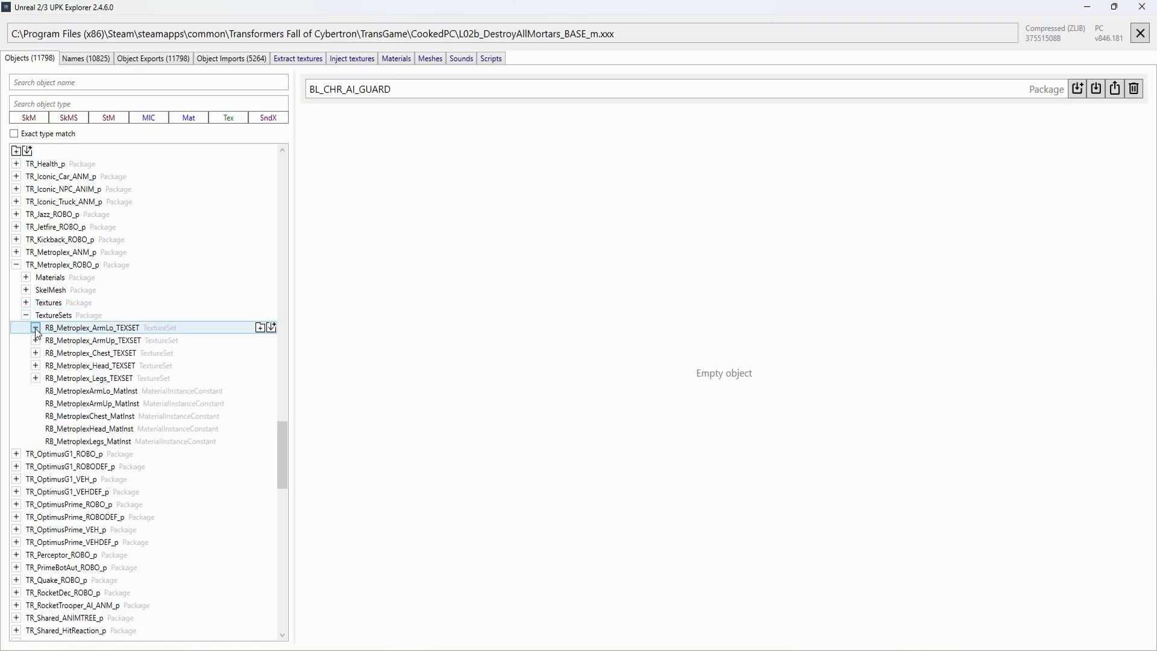
pyautogui.click(36, 327)
pyautogui.click(120, 340)
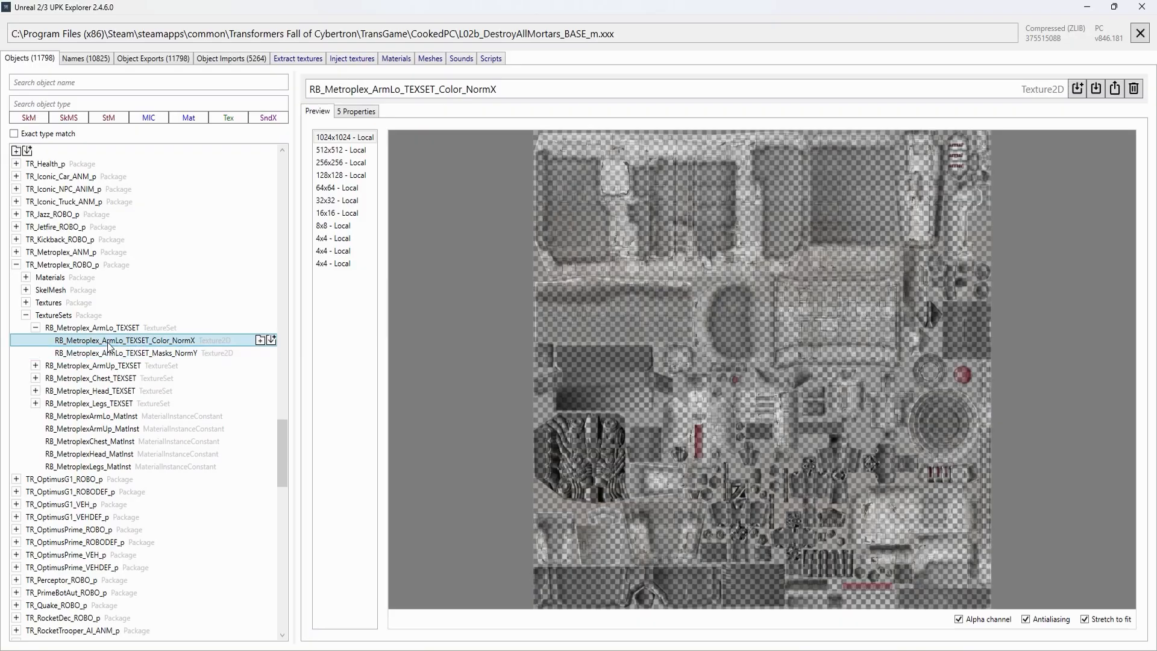
# - Examine the properties and export option of the Metroplex ArmLo Color_NormX texture, and preview its Masks_NormY texture
pyautogui.click(362, 110)
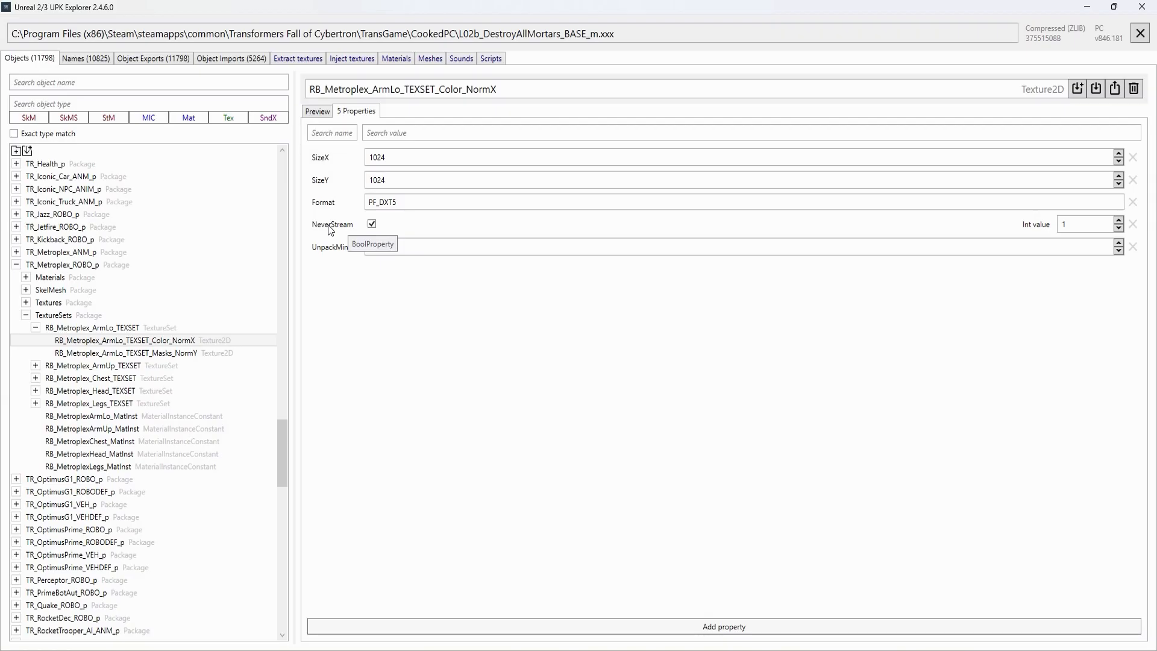
pyautogui.click(1113, 91)
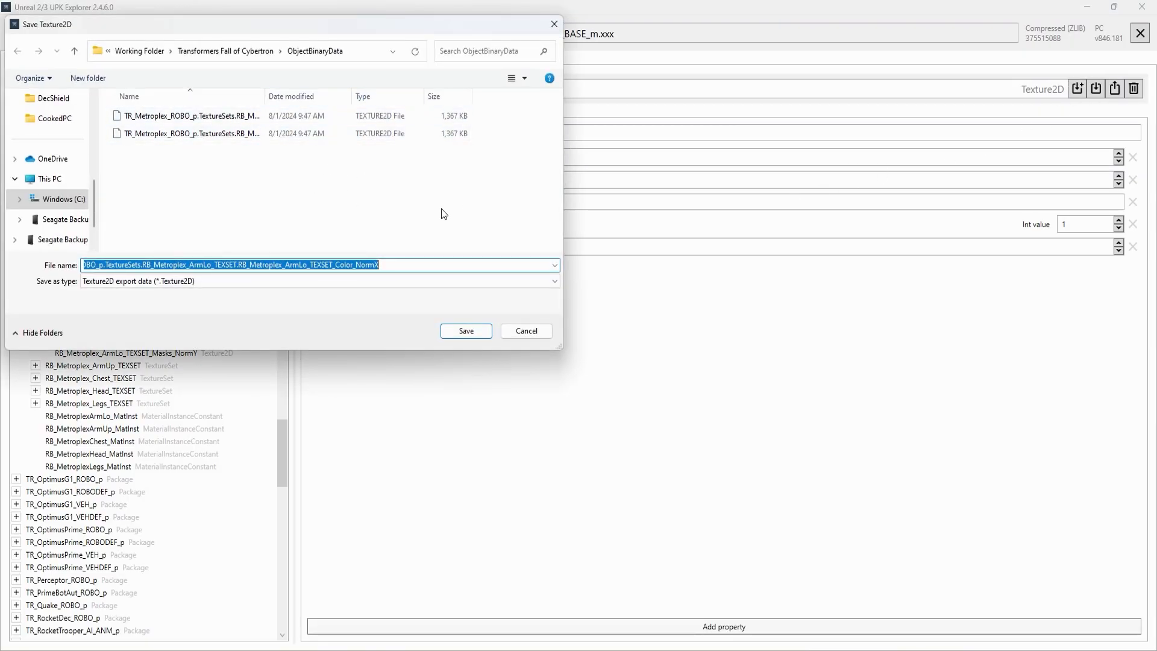
pyautogui.click(525, 332)
pyautogui.click(199, 353)
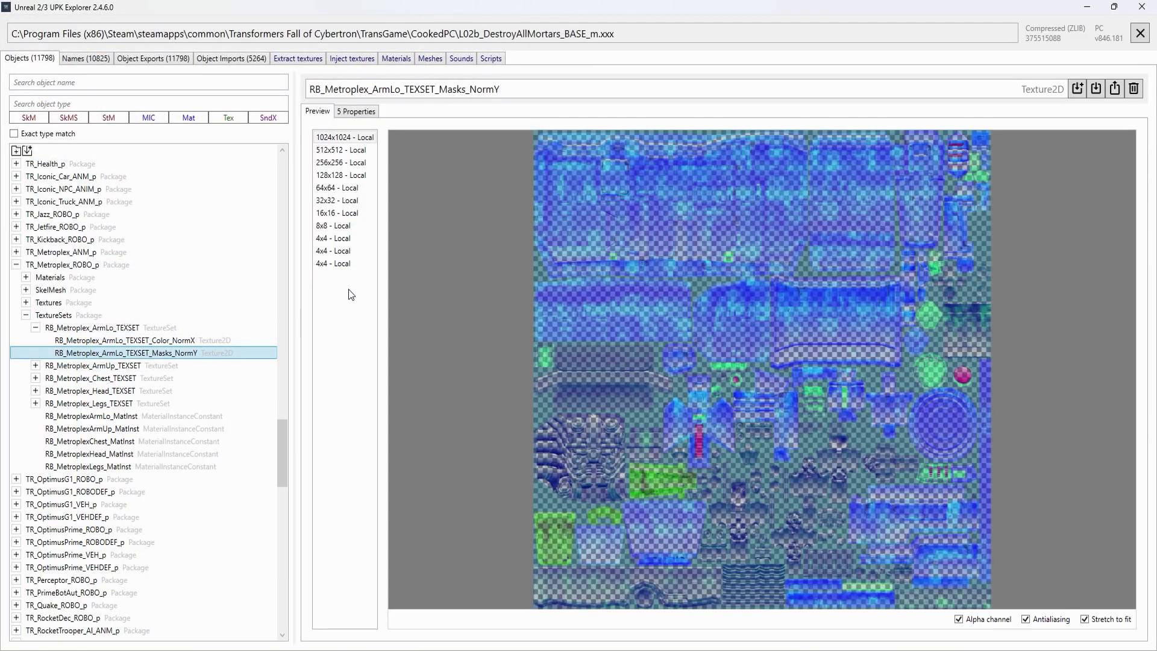
# - Close the current package and open UI_Lobby_m.xxx from the mods folder in CookedPC
pyautogui.click(1139, 34)
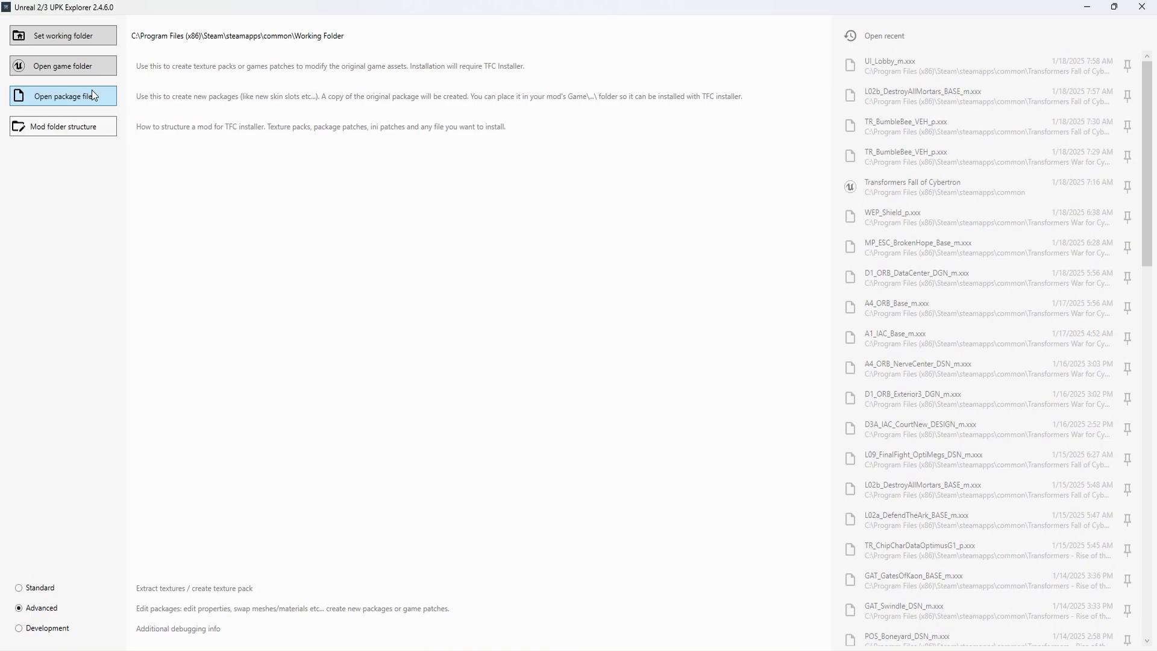
pyautogui.click(92, 90)
pyautogui.click(178, 123)
pyautogui.doubleClick(179, 124)
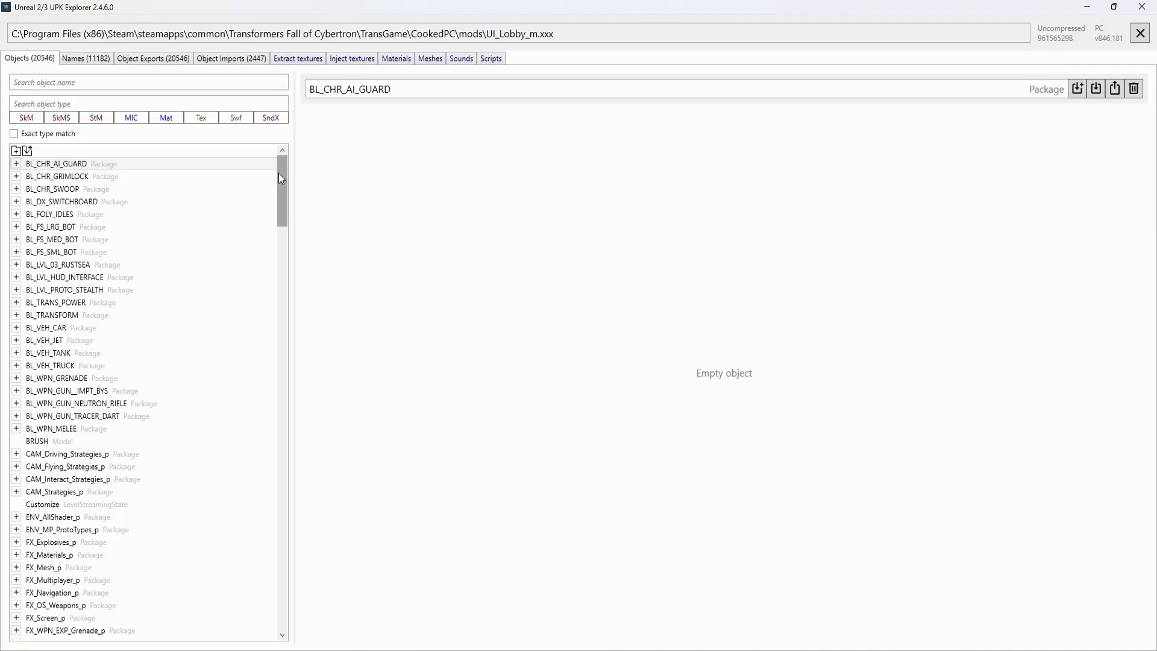
# - Open the VH_Bumblebee_Clr_TEXSET_Color_NormX texture from the TextureSets of TR_BumbleBee_VEH_p
pyautogui.moveTo(279, 173); pyautogui.dragTo(237, 294)
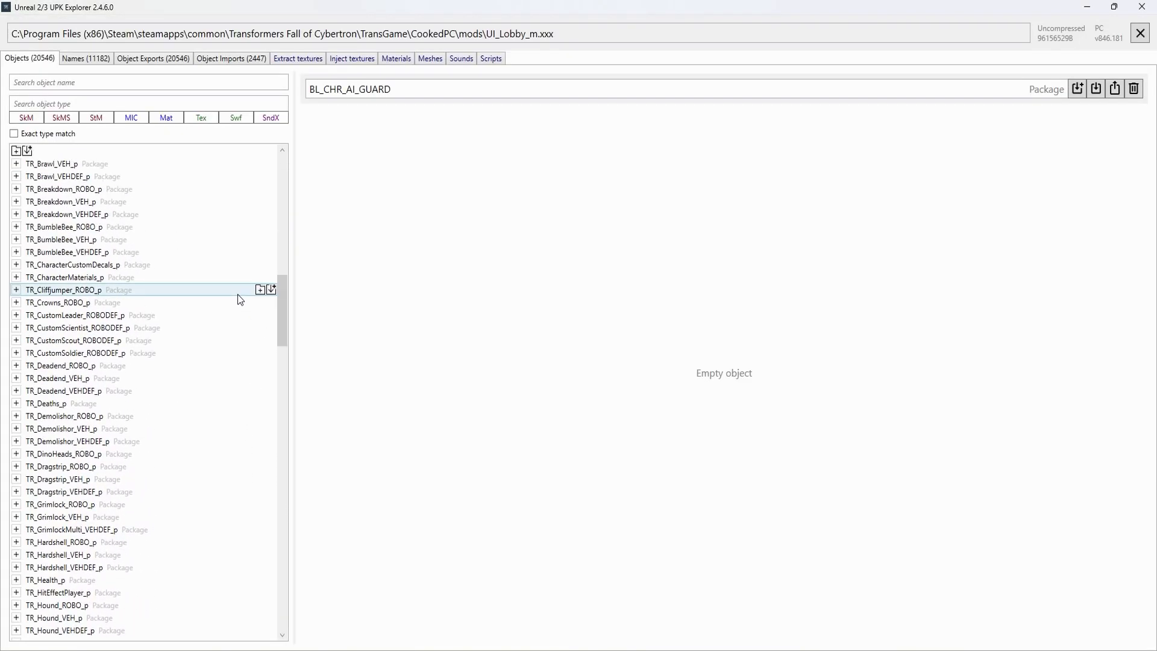
pyautogui.click(17, 239)
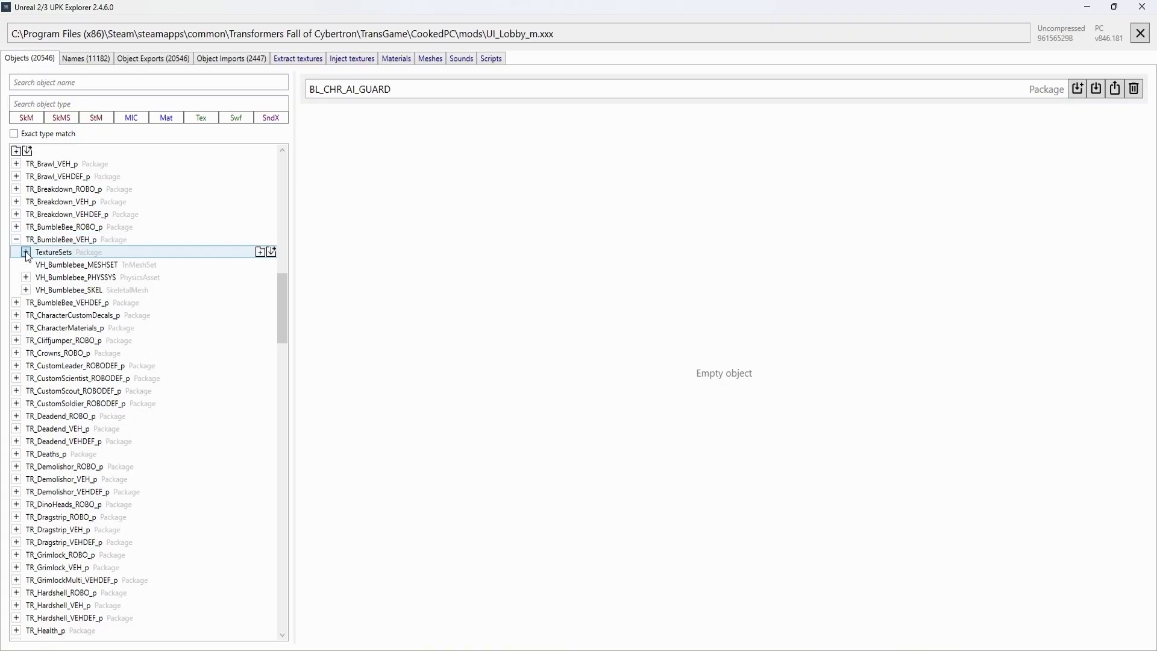
pyautogui.click(26, 251)
pyautogui.click(35, 290)
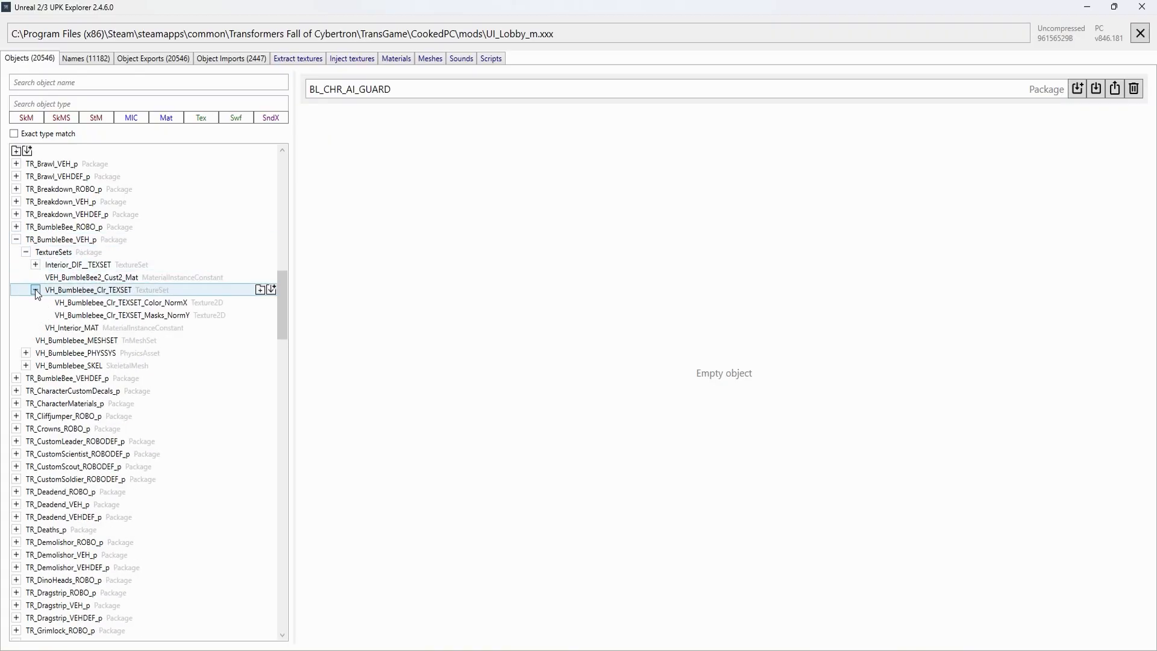
pyautogui.click(154, 303)
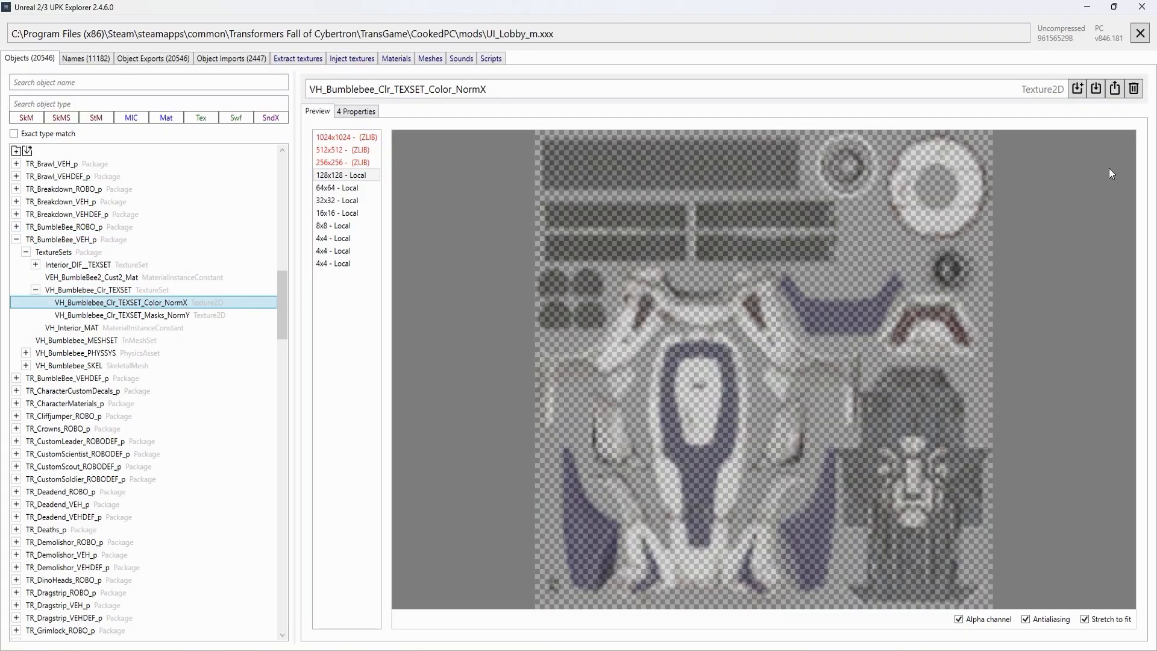
# - Replace the Bumblebee Color_NormX texture with the RB_Metroplex_ArmLo_TEXSET_Color_NormX Texture2D file, importing all its properties
pyautogui.click(1095, 89)
pyautogui.doubleClick(218, 115)
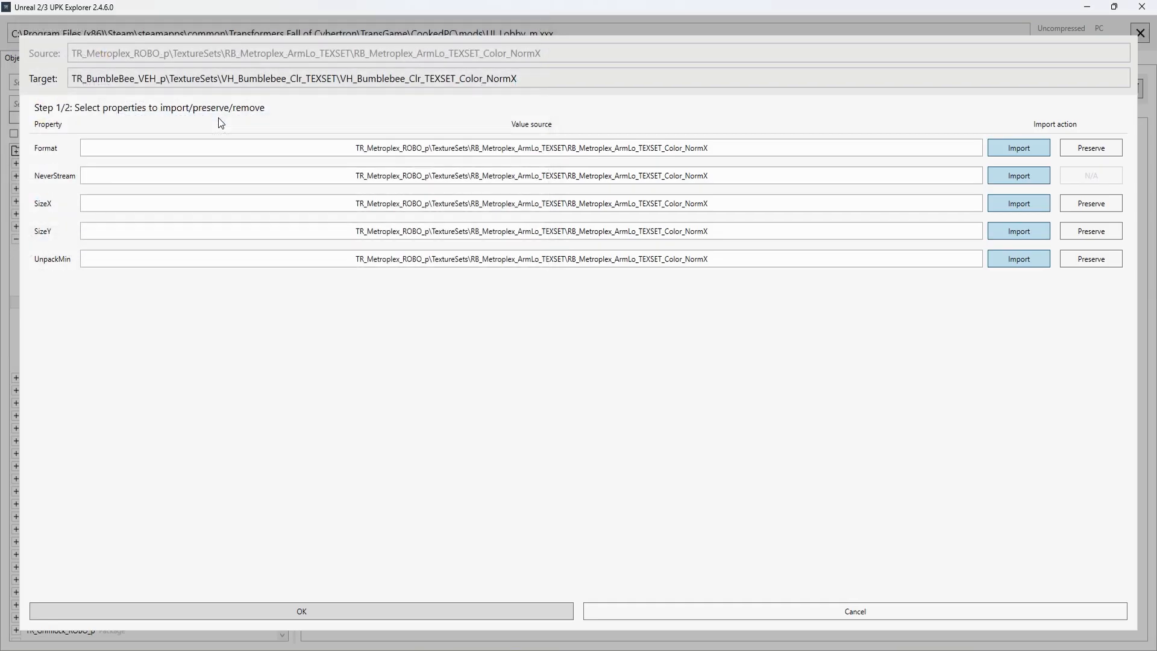
pyautogui.click(373, 612)
pyautogui.click(373, 612)
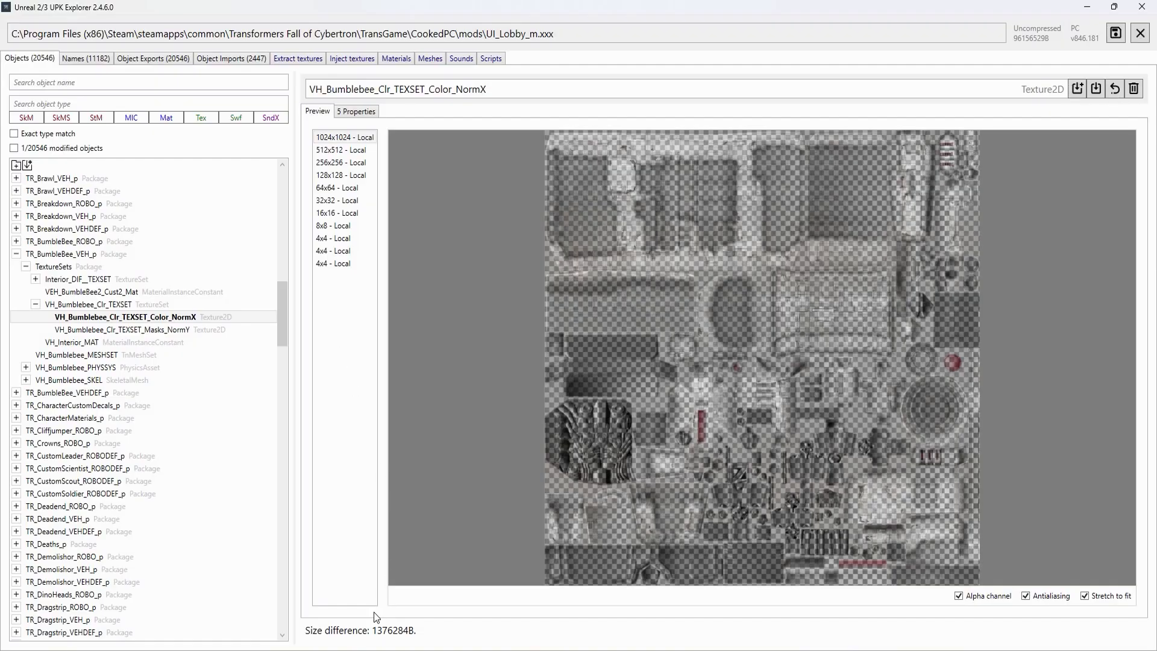
# - Replace VH_Bumblebee_Clr_TEXSET_Masks_NormY with the RB_Metroplex_ArmLo_TEXSET_Masks_NormY Texture2D file, importing all its properties
pyautogui.click(188, 328)
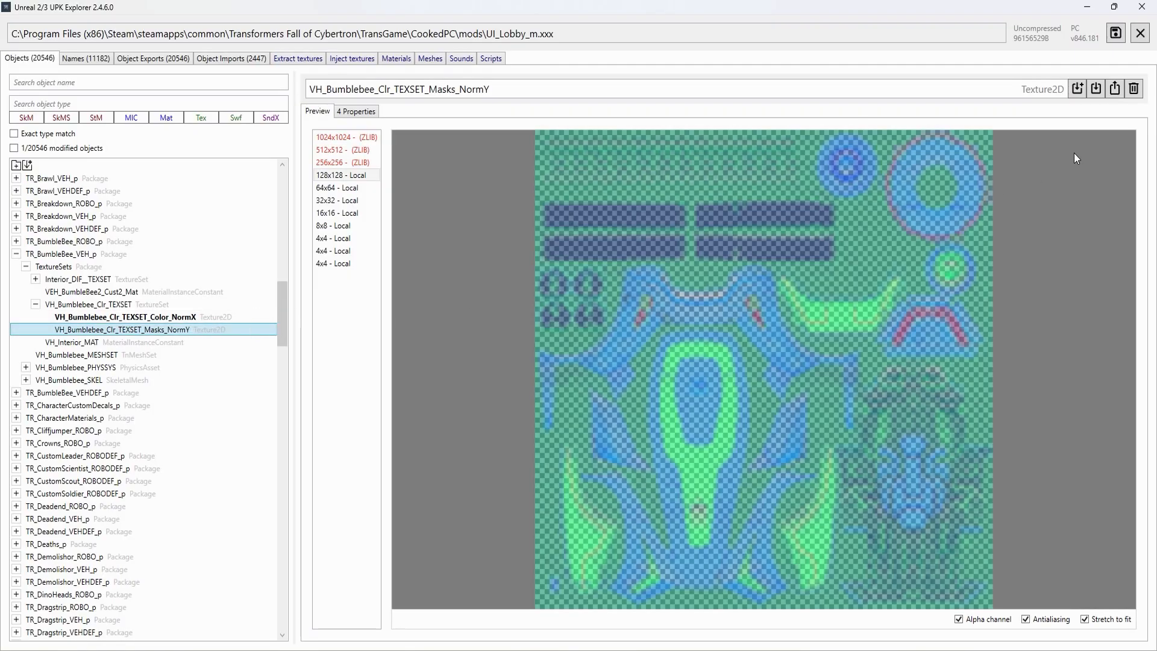
pyautogui.click(1106, 87)
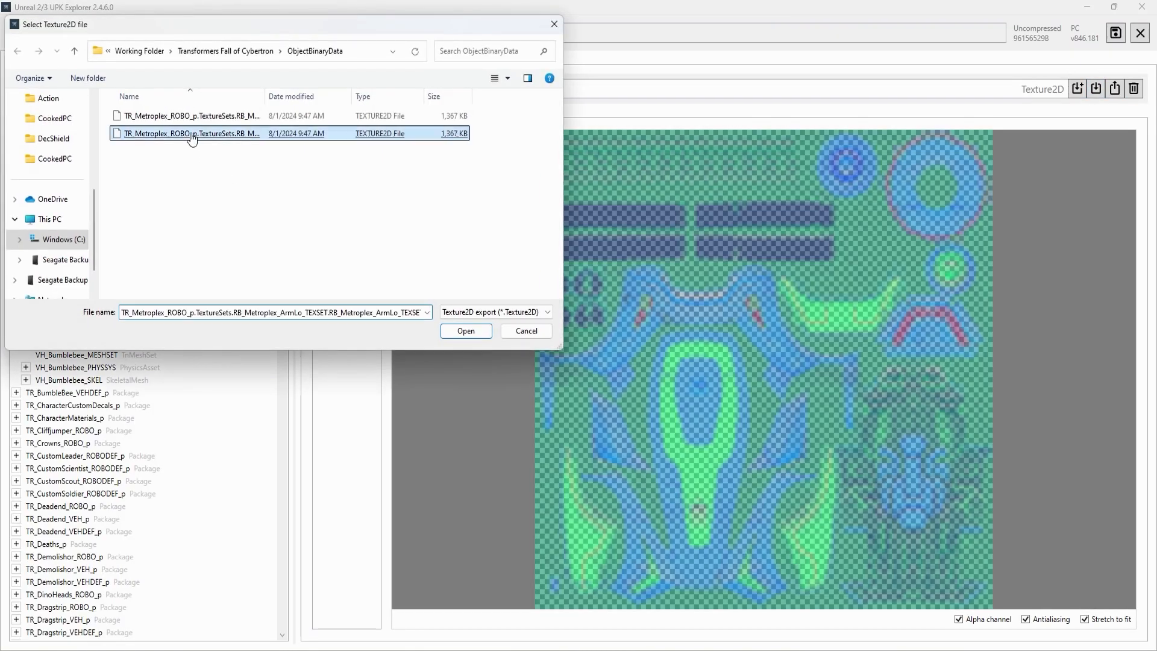
pyautogui.doubleClick(191, 139)
pyautogui.click(353, 611)
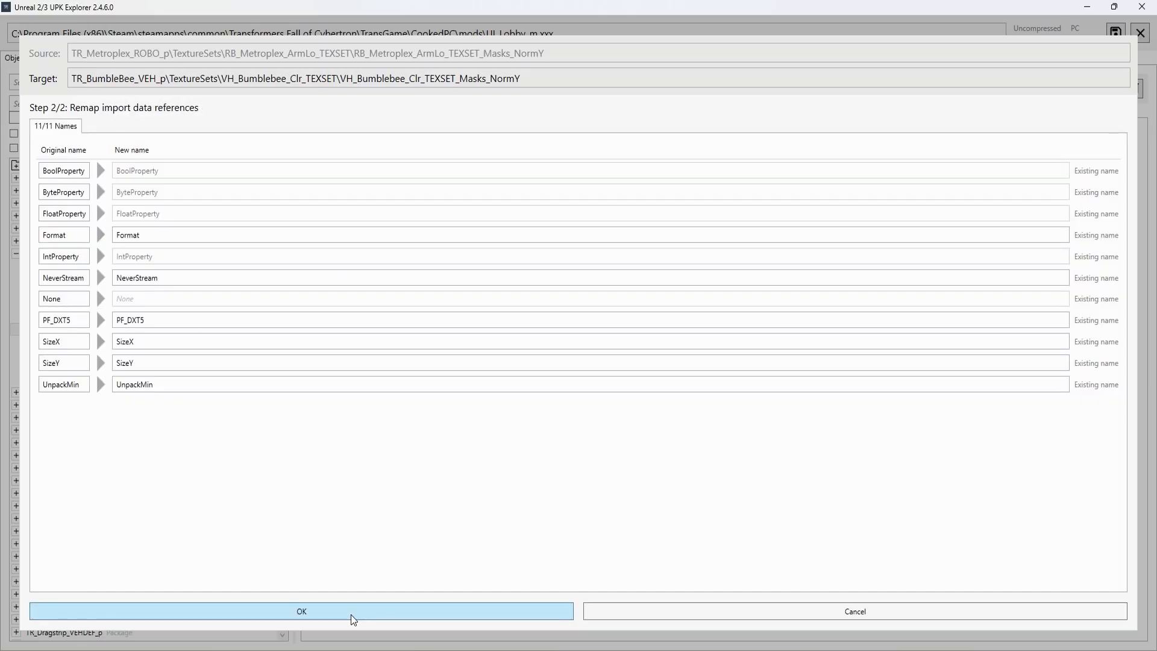
pyautogui.click(353, 611)
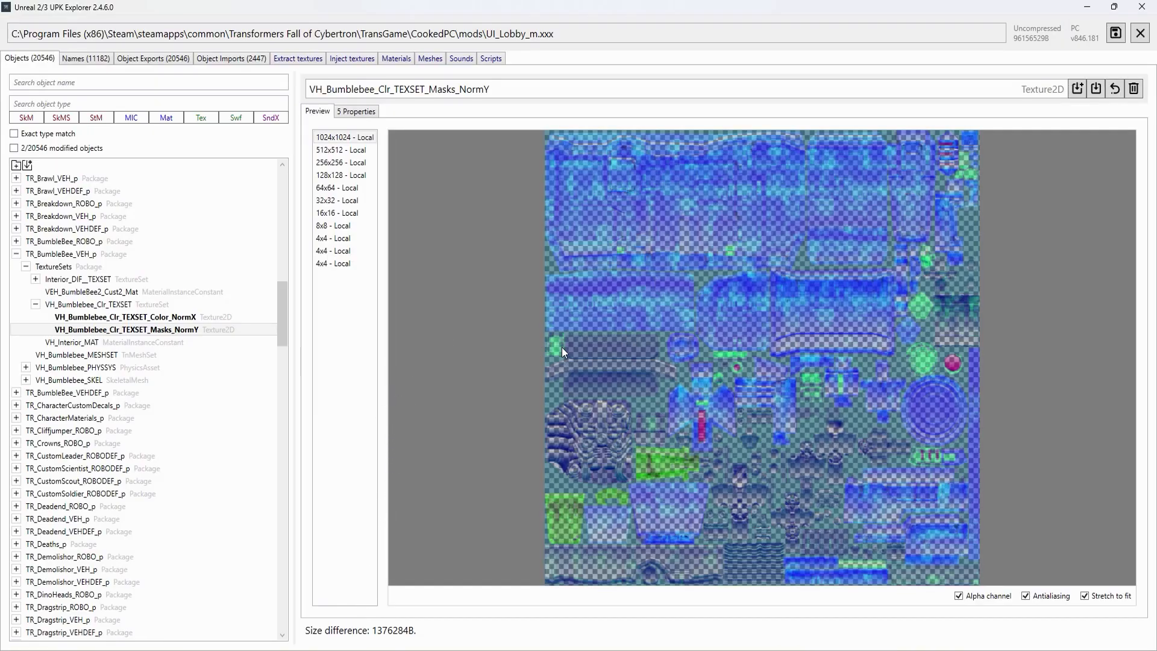
# - Save the modified UI_Lobby_m.xxx package as a copy and open that copy
pyautogui.click(1108, 37)
pyautogui.click(977, 362)
pyautogui.click(538, 393)
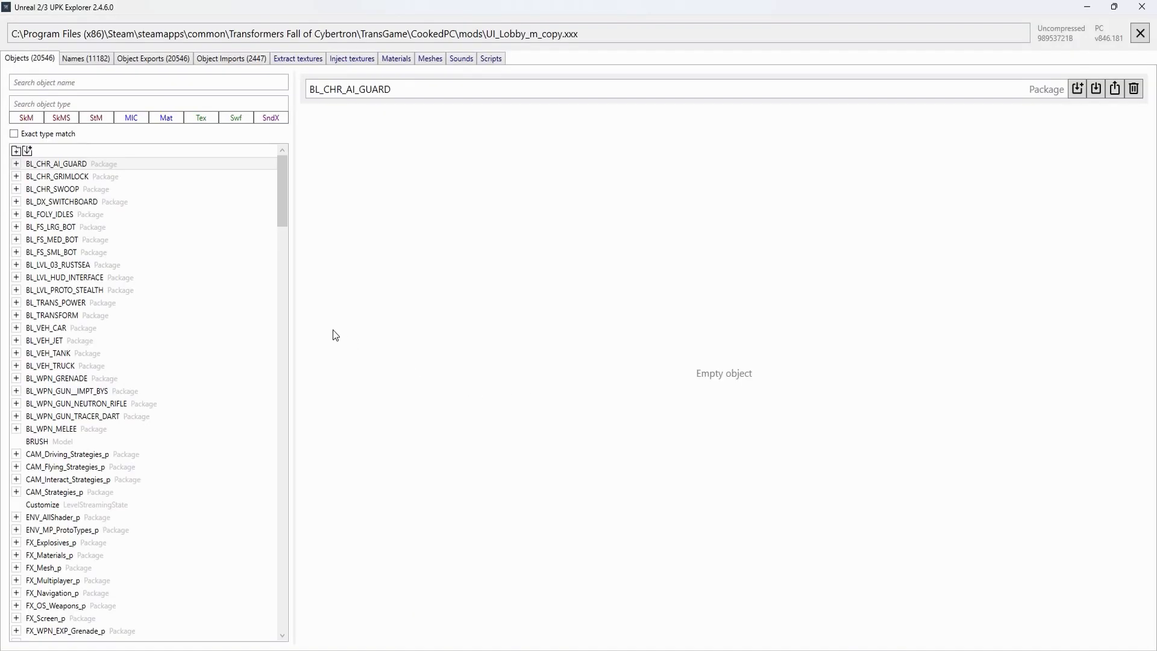
# - Extract the TR_BumbleBee_VEH_p Color_NormX and Masks_NormY textures from the package copy
pyautogui.click(300, 59)
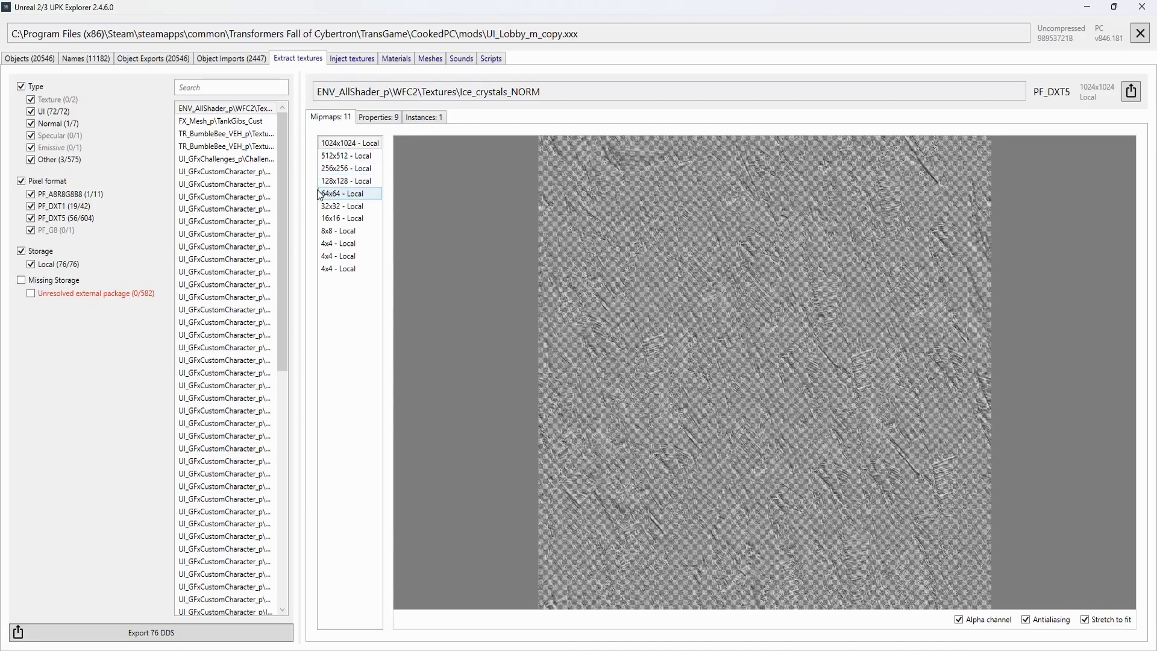
pyautogui.click(232, 134)
pyautogui.press('Down')
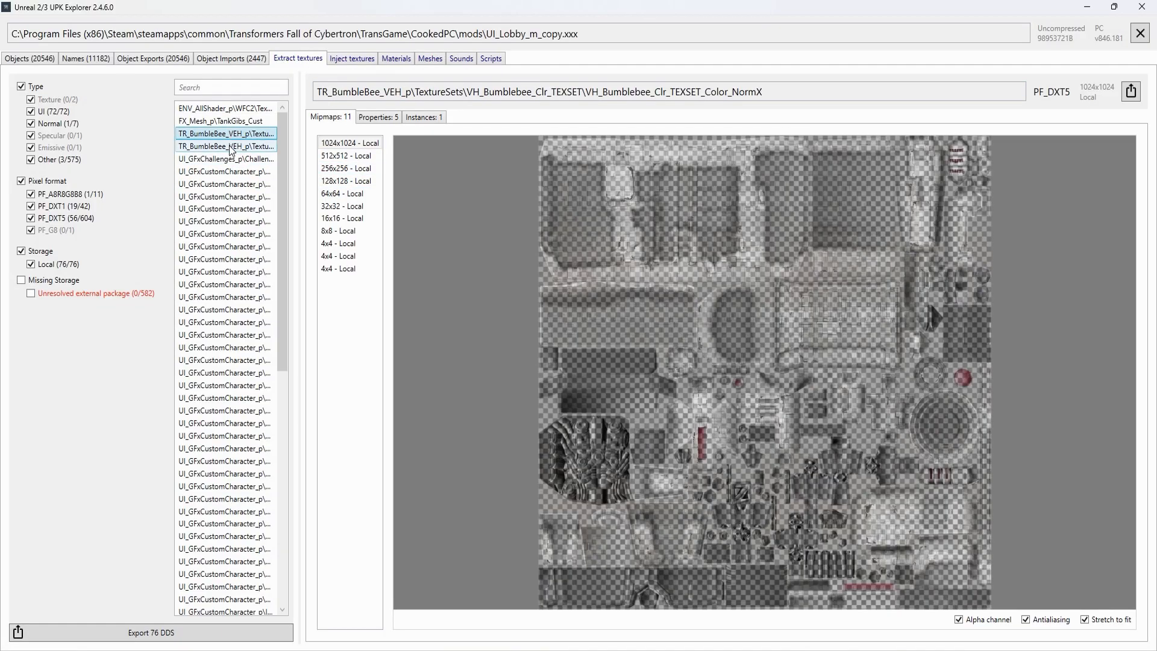
pyautogui.press('Up')
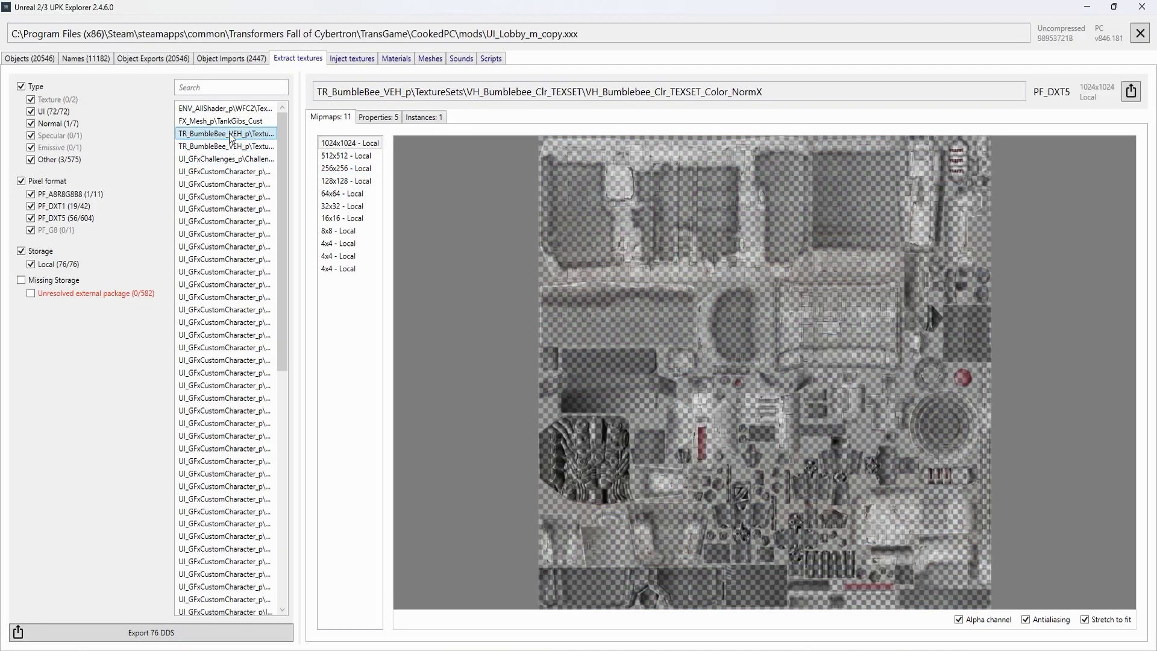
pyautogui.click(1132, 102)
pyautogui.click(248, 147)
pyautogui.click(1135, 89)
# - Switch to File Explorer and place the two exported TR_BumbleBee_VEH_p textures in the Imports\PF_DXT5 folder
pyautogui.hotkey('alt', 'Tab')
pyautogui.click(322, 145)
pyautogui.doubleClick(294, 140)
pyautogui.doubleClick(288, 126)
pyautogui.moveTo(495, 221); pyautogui.dragTo(411, 109)
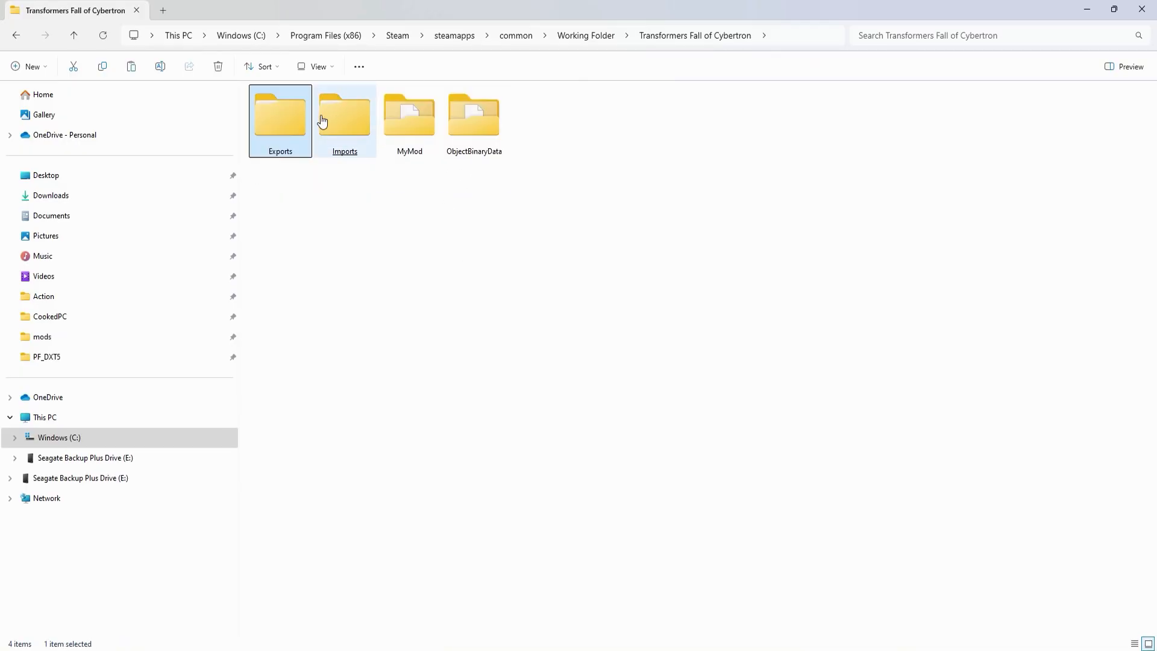
pyautogui.doubleClick(323, 122)
pyautogui.doubleClick(795, 117)
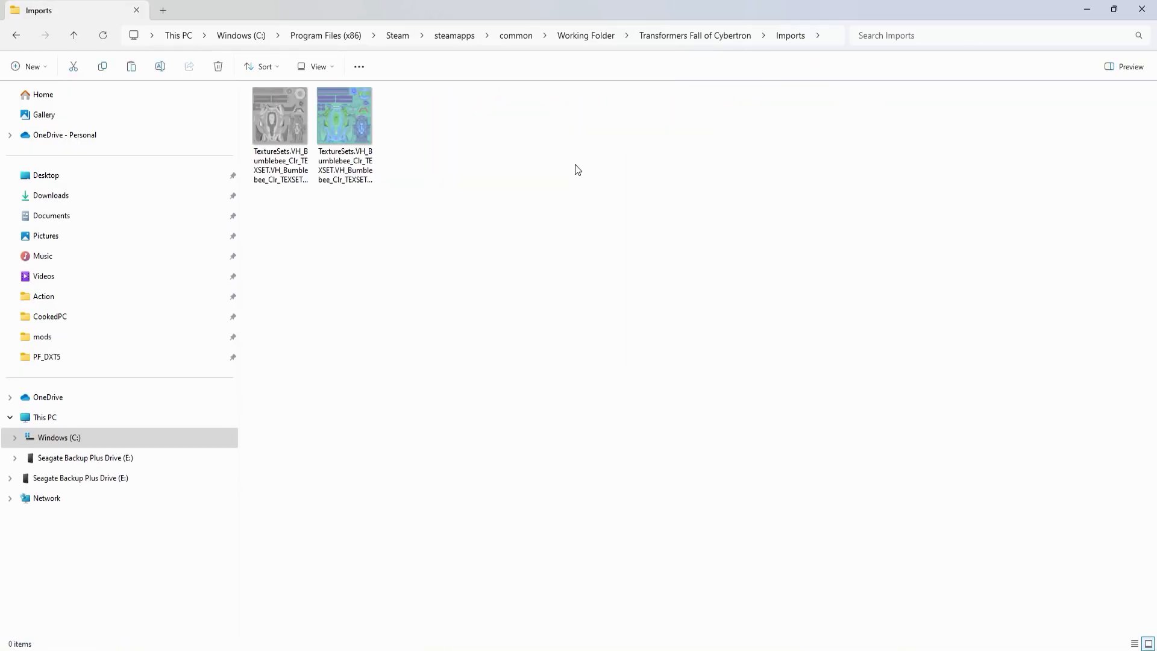
pyautogui.hotkey('ctrl', 'v')
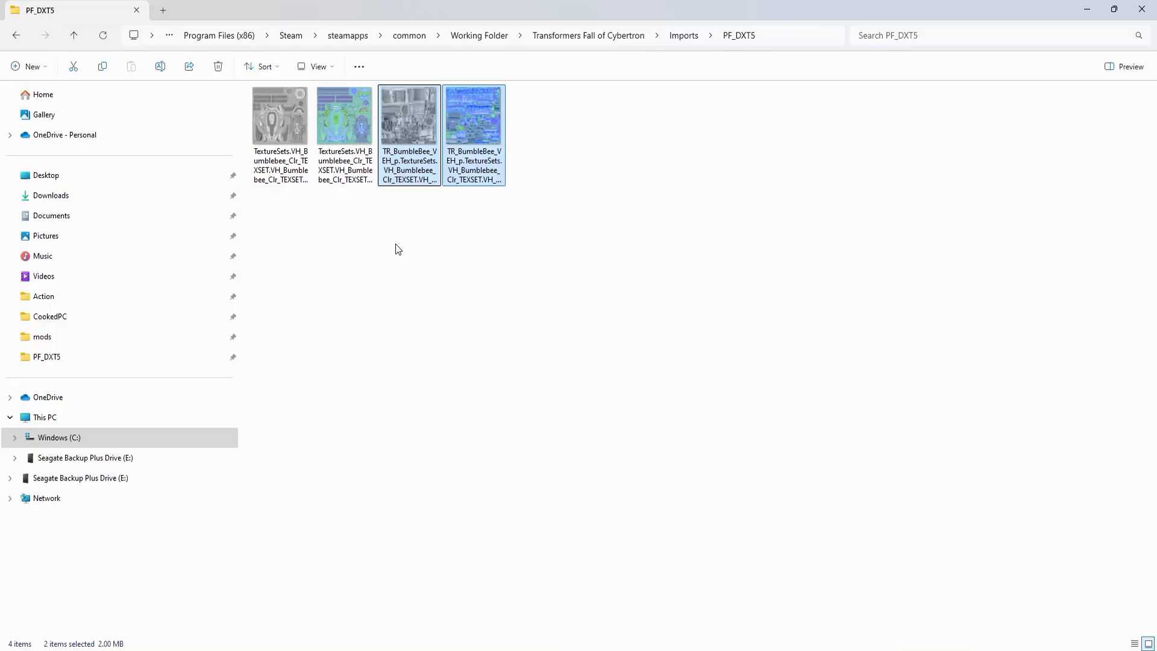
pyautogui.click(396, 243)
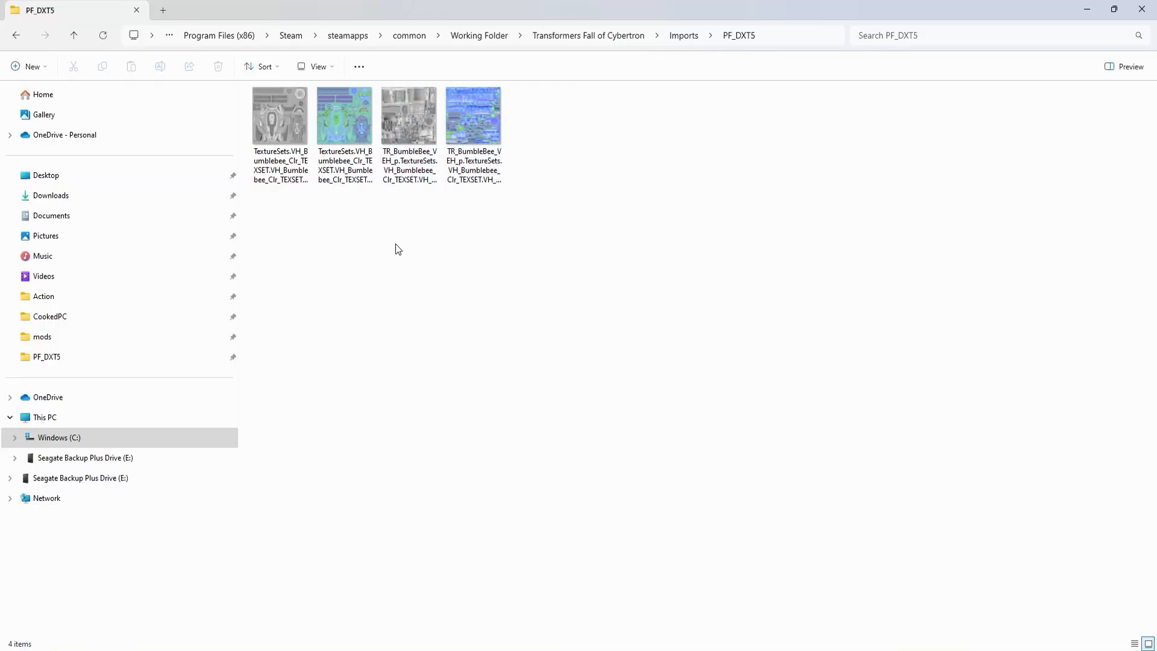
# - Delete the exported Color_NormX texture and give its full TR_BumbleBee_VEH_p file name to the edited grey Bumblebee texture
pyautogui.rightClick(403, 115)
pyautogui.click(457, 117)
pyautogui.hotkey('ctrl', 'c')
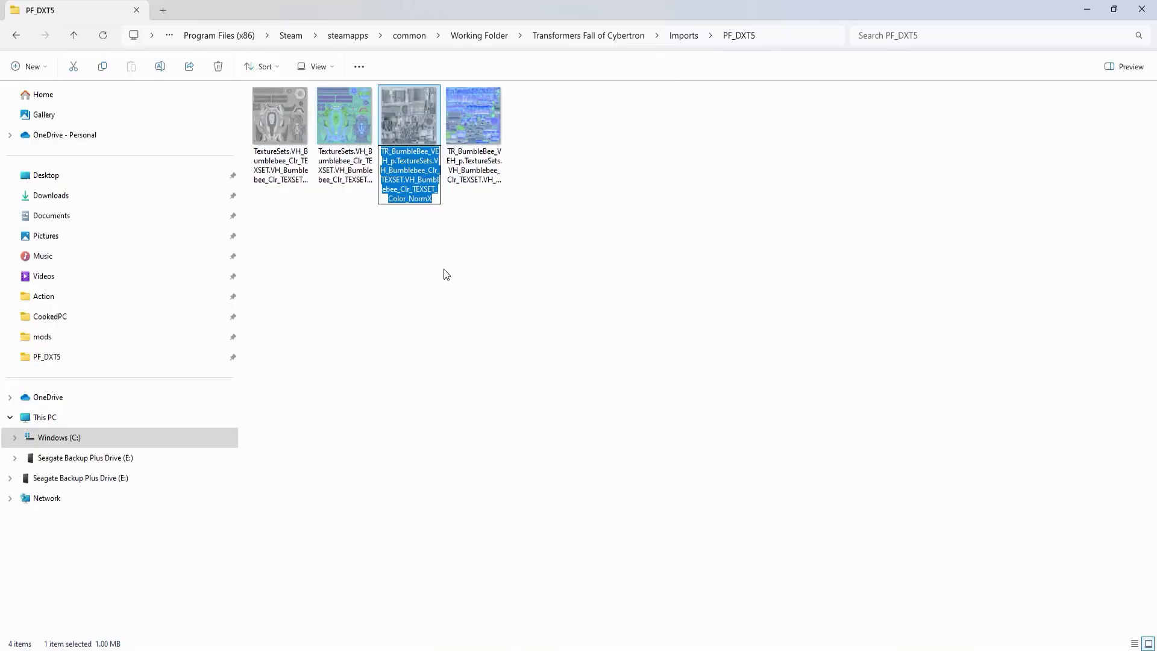
pyautogui.click(442, 268)
pyautogui.click(402, 93)
pyautogui.press('Delete')
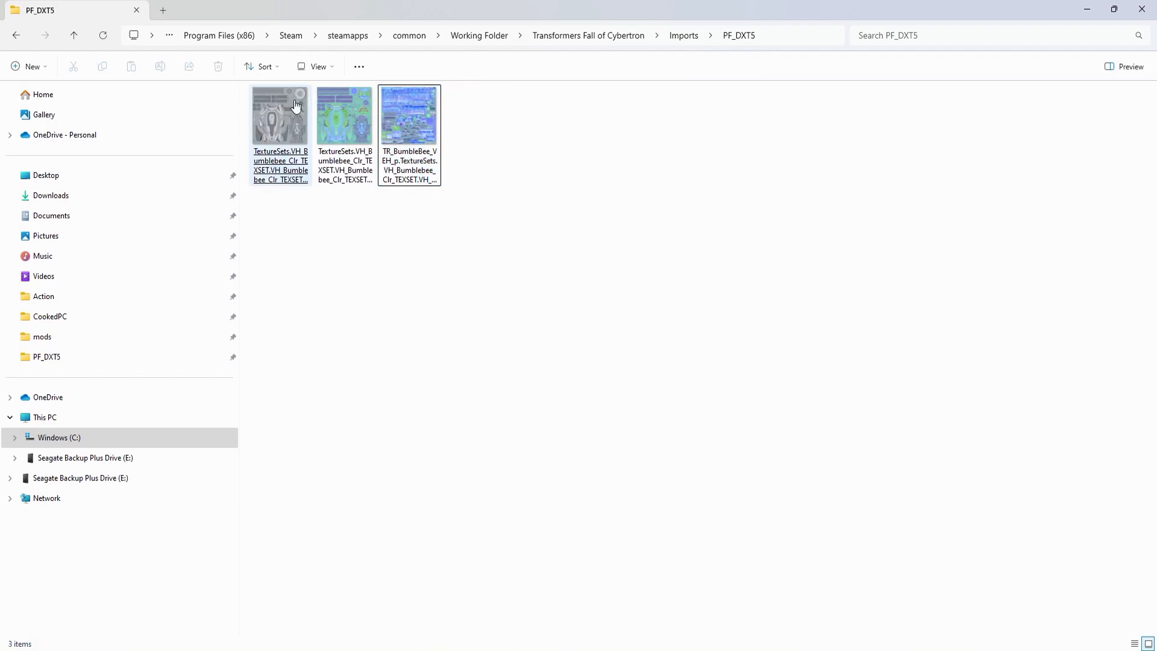
pyautogui.rightClick(297, 106)
pyautogui.click(353, 116)
pyautogui.hotkey('ctrl', 'v')
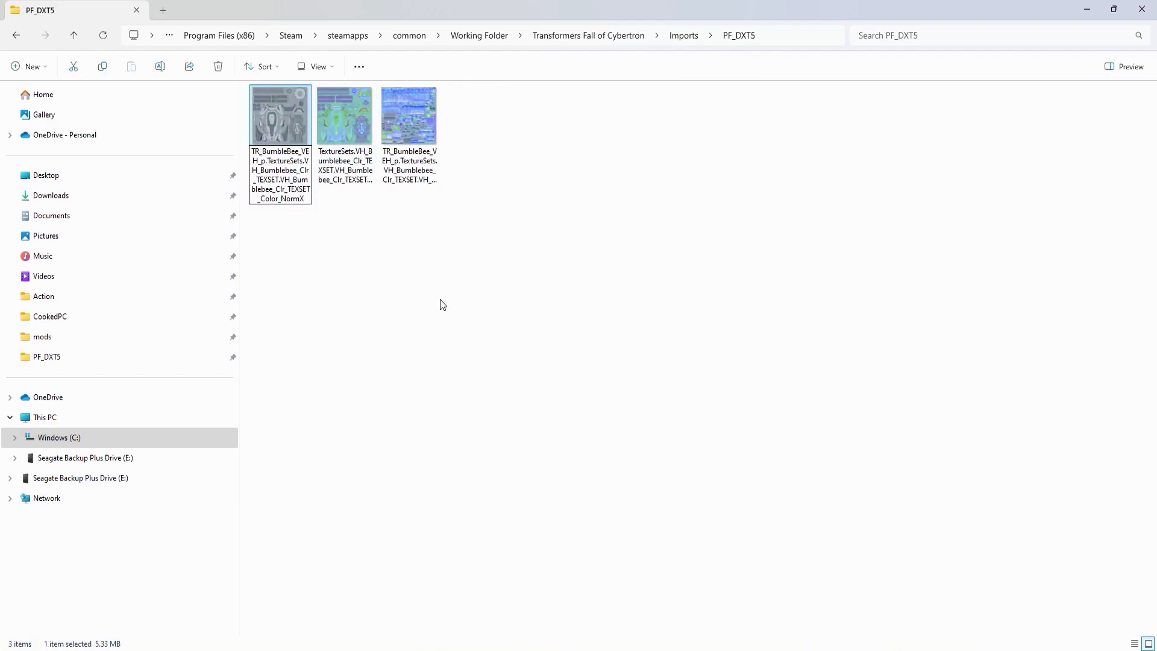
pyautogui.press('Return')
# - Delete the exported Masks_NormY texture, give its file name to the edited Bumblebee masks texture, and return to UPK Explorer
pyautogui.rightClick(431, 125)
pyautogui.click(493, 136)
pyautogui.hotkey('ctrl', 'c')
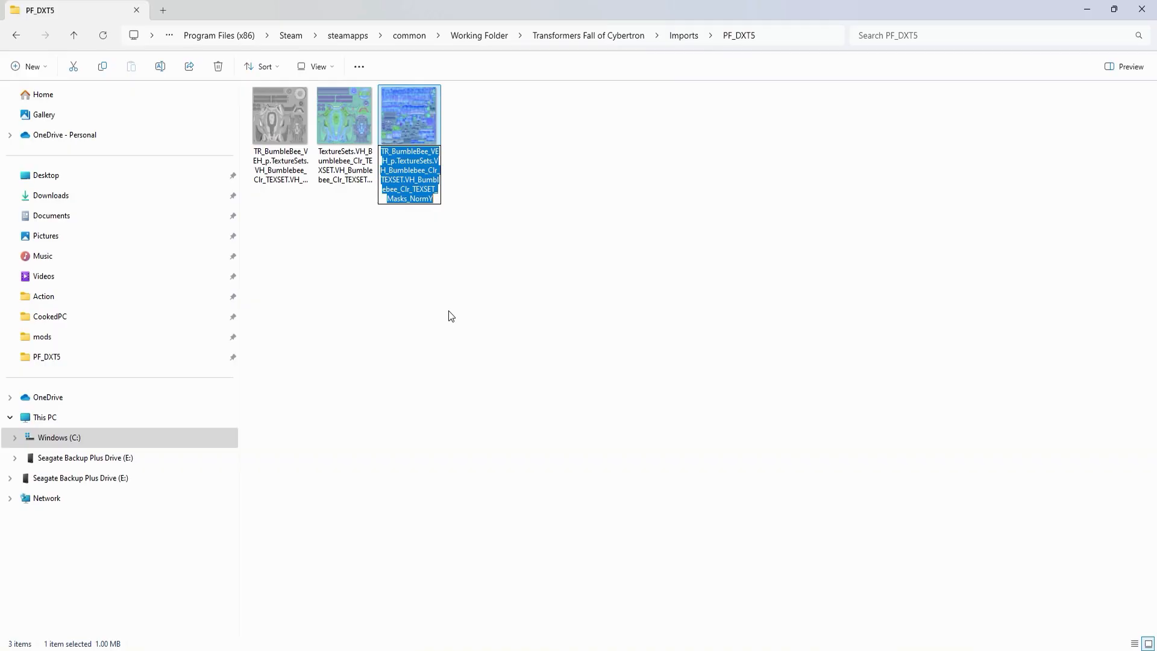
pyautogui.press('Delete')
pyautogui.rightClick(359, 124)
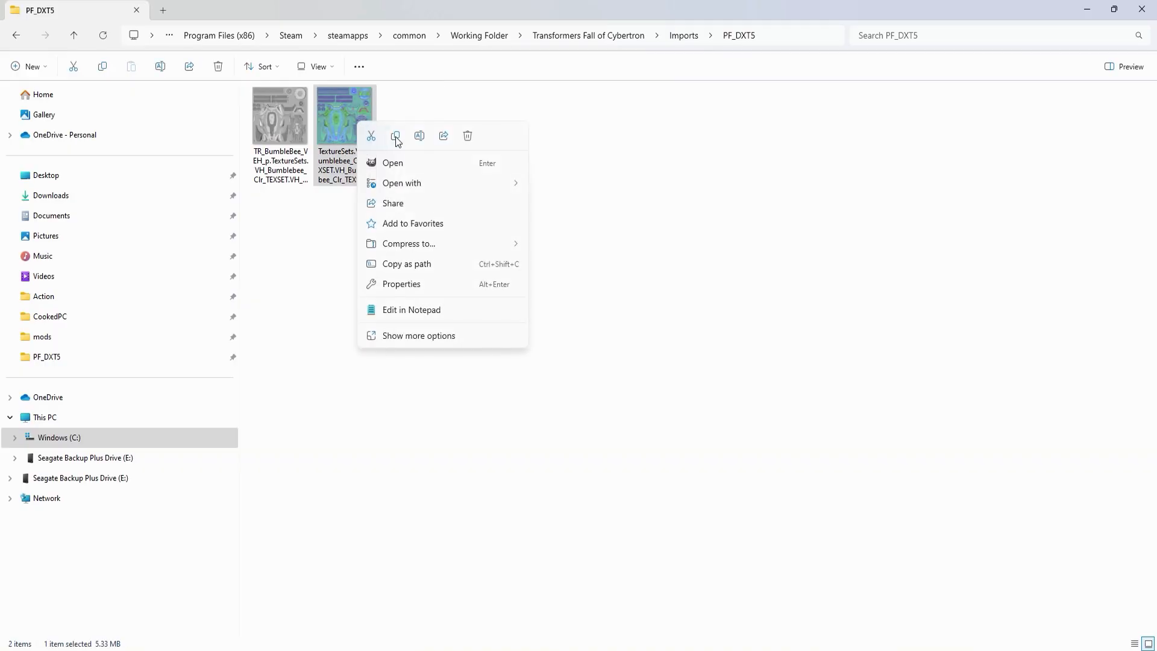
pyautogui.click(420, 137)
pyautogui.hotkey('ctrl', 'v')
pyautogui.press('Return')
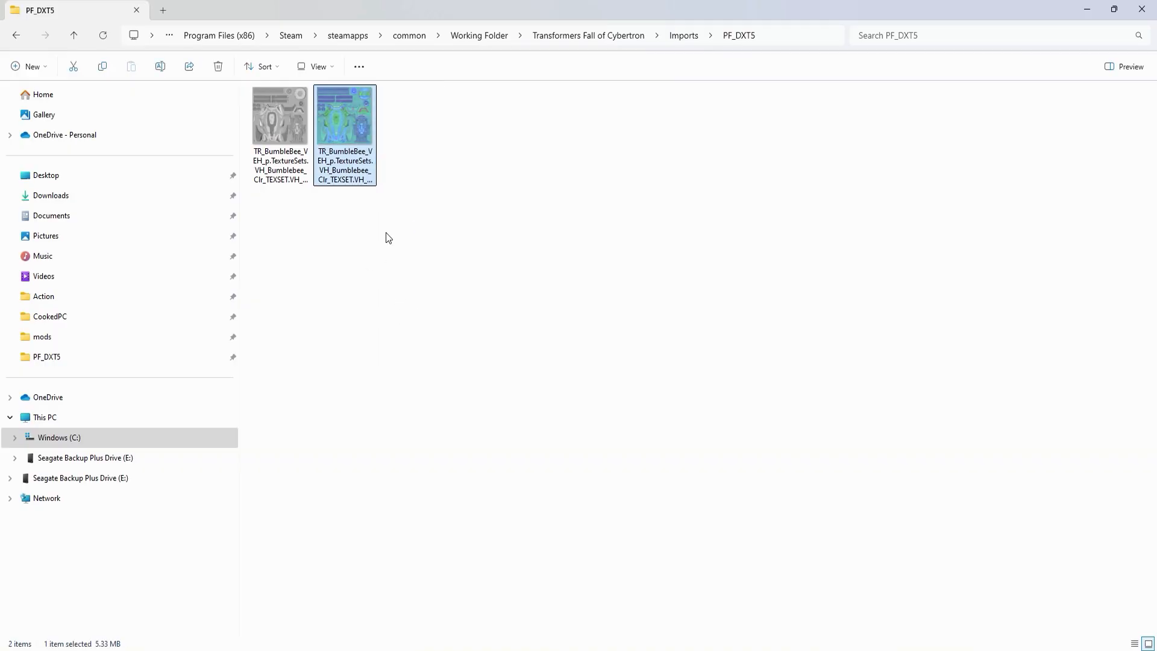
pyautogui.click(208, 650)
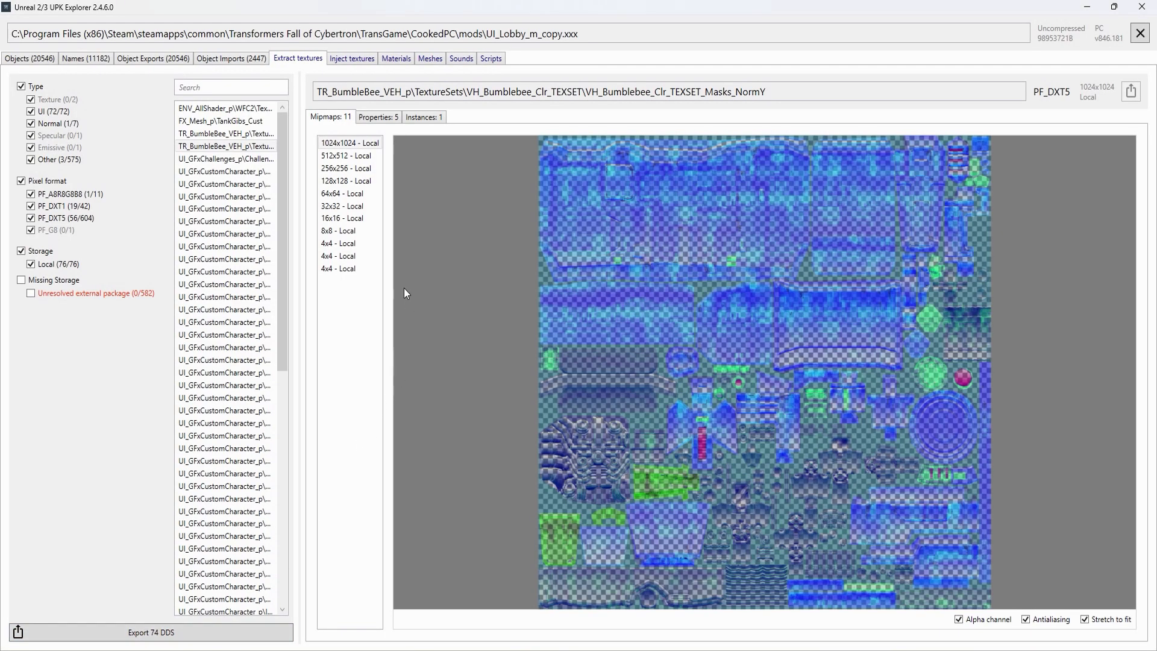
# - Inject the two edited TR_BumbleBee_VEH_p textures, save the modified package as a copy, and close the package
pyautogui.click(348, 59)
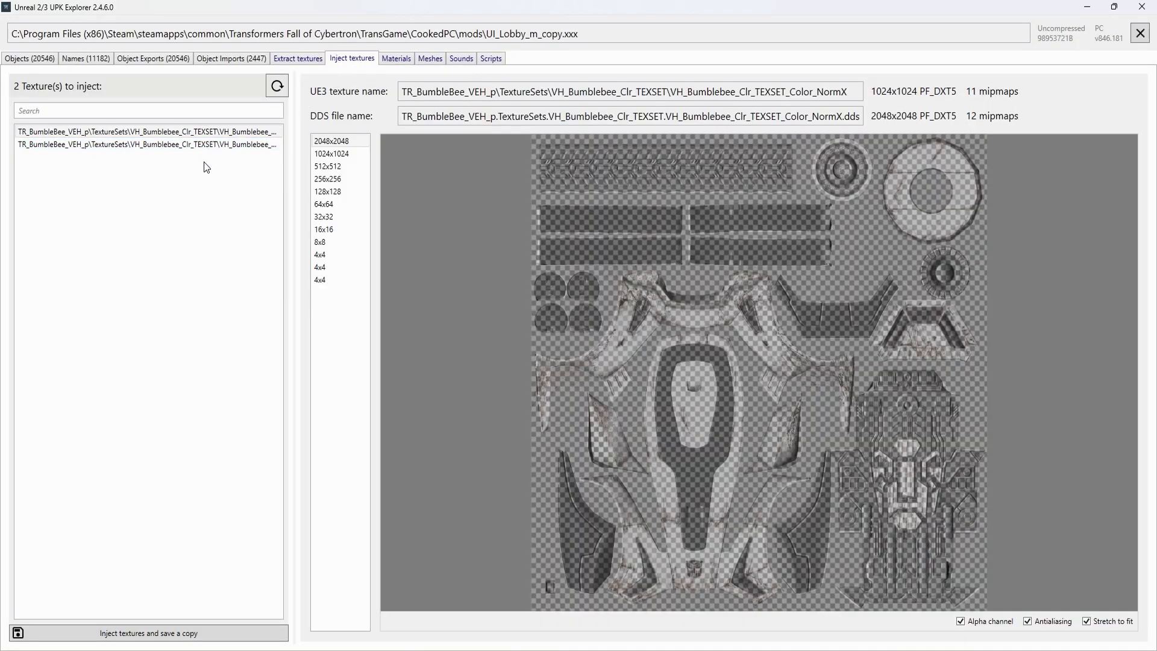
pyautogui.click(255, 146)
pyautogui.click(249, 132)
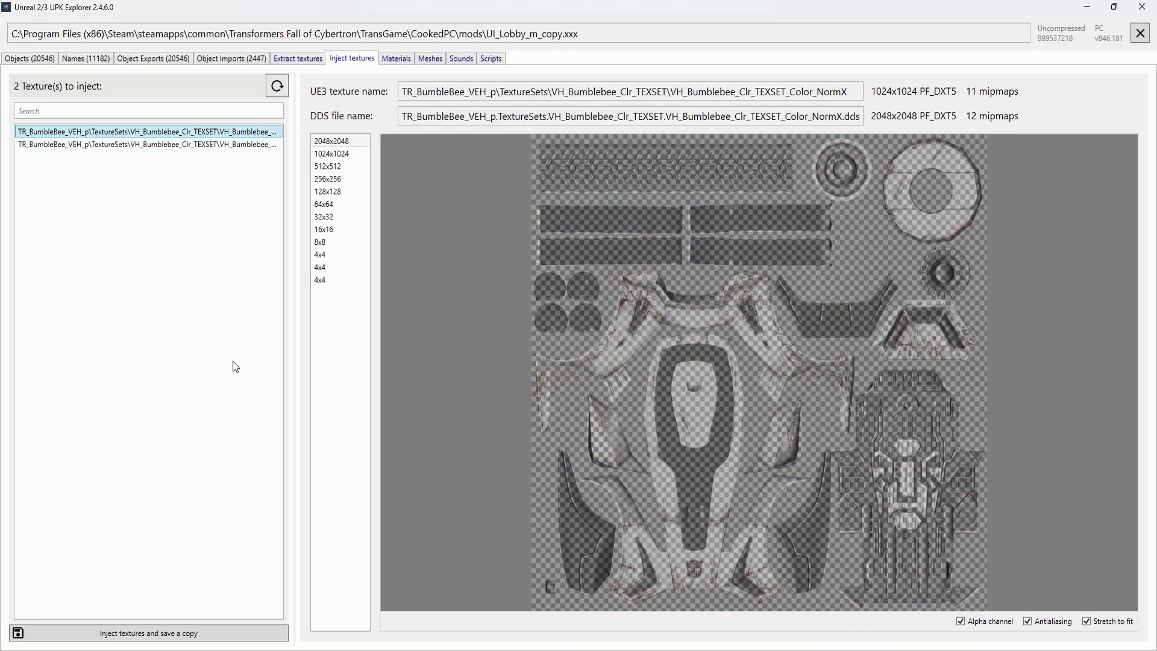
pyautogui.click(194, 631)
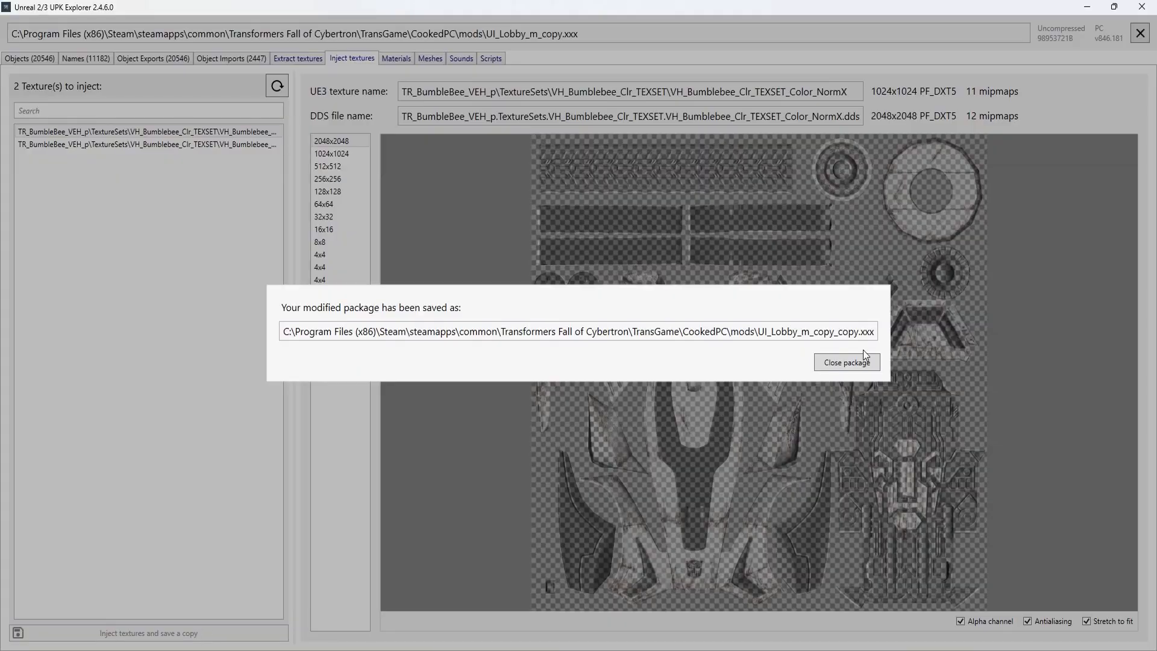
pyautogui.click(854, 361)
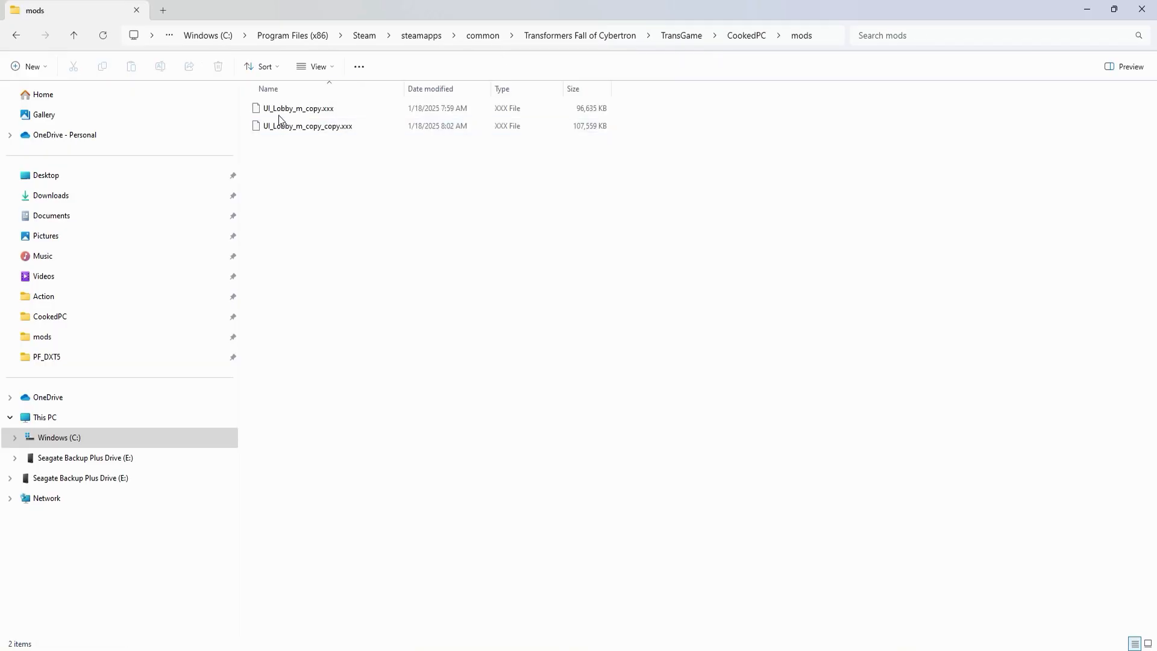
# - In File Explorer's mods folder, delete UI_Lobby_m_copy.xxx and rename the newly injected package as UI_Lobby_m.xxx
pyautogui.click(278, 115)
pyautogui.press('Delete')
pyautogui.click(280, 116)
pyautogui.rightClick(284, 116)
pyautogui.click(346, 125)
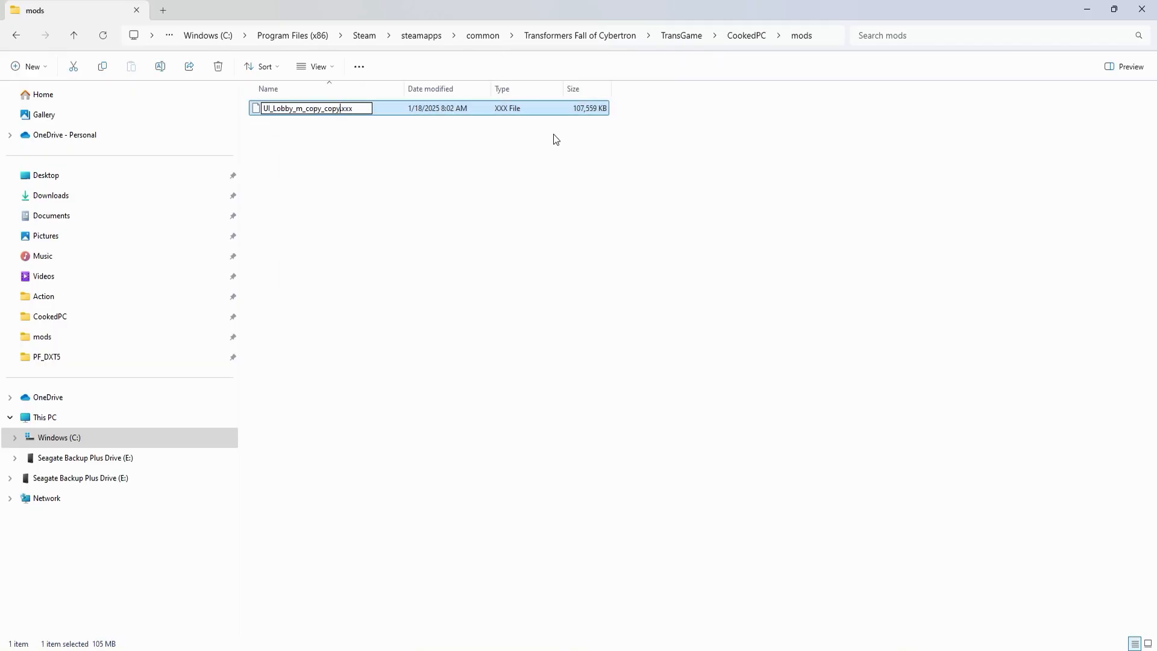
pyautogui.press('BackSpace')
pyautogui.press('BackSpace')
pyautogui.press('BackSpace')
pyautogui.press('BackSpace')
pyautogui.press('Return')
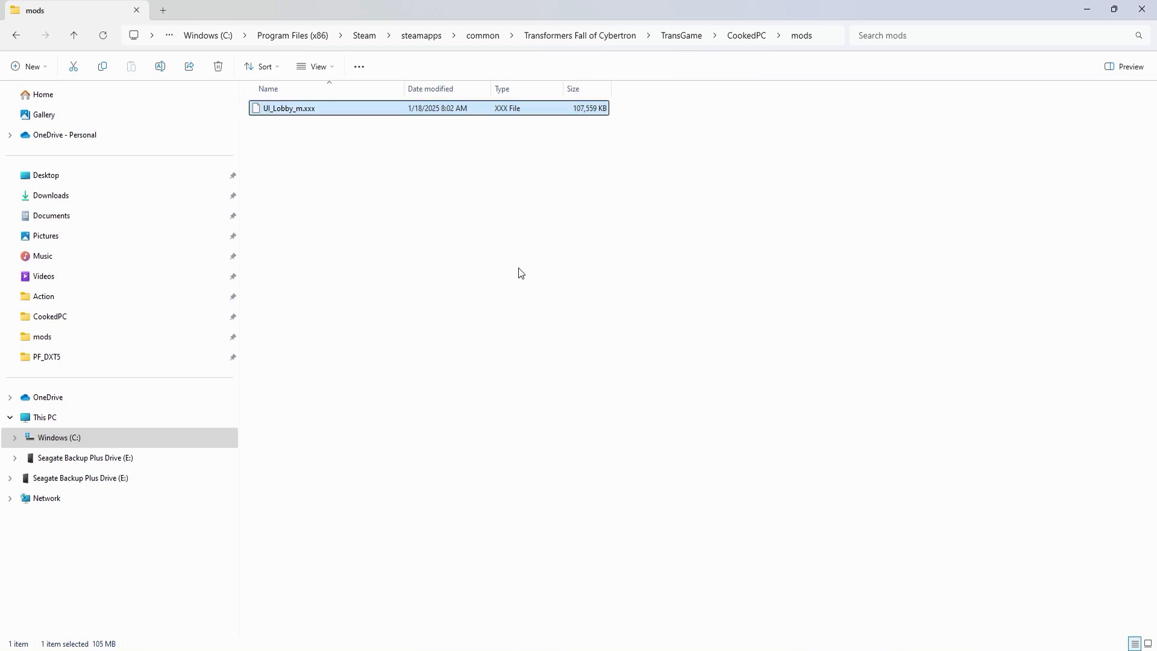
pyautogui.click(433, 197)
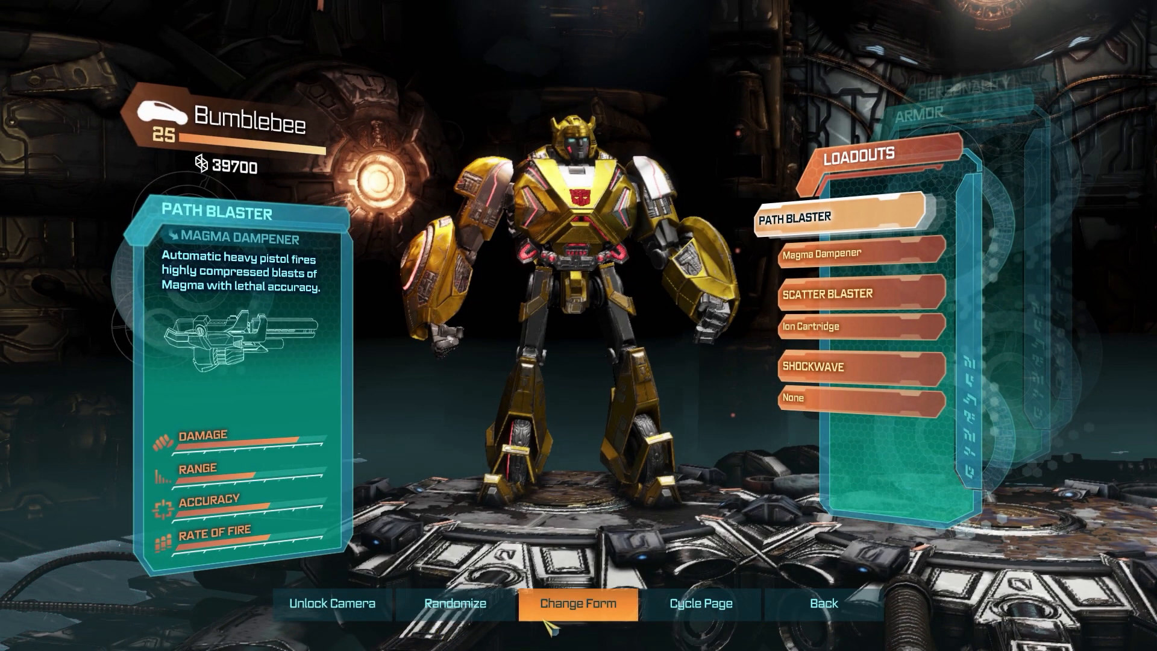
# - Switch to Fall of Cybertron and examine Bumblebee's modded textures in vehicle and robot form with the camera unlocked
pyautogui.click(560, 607)
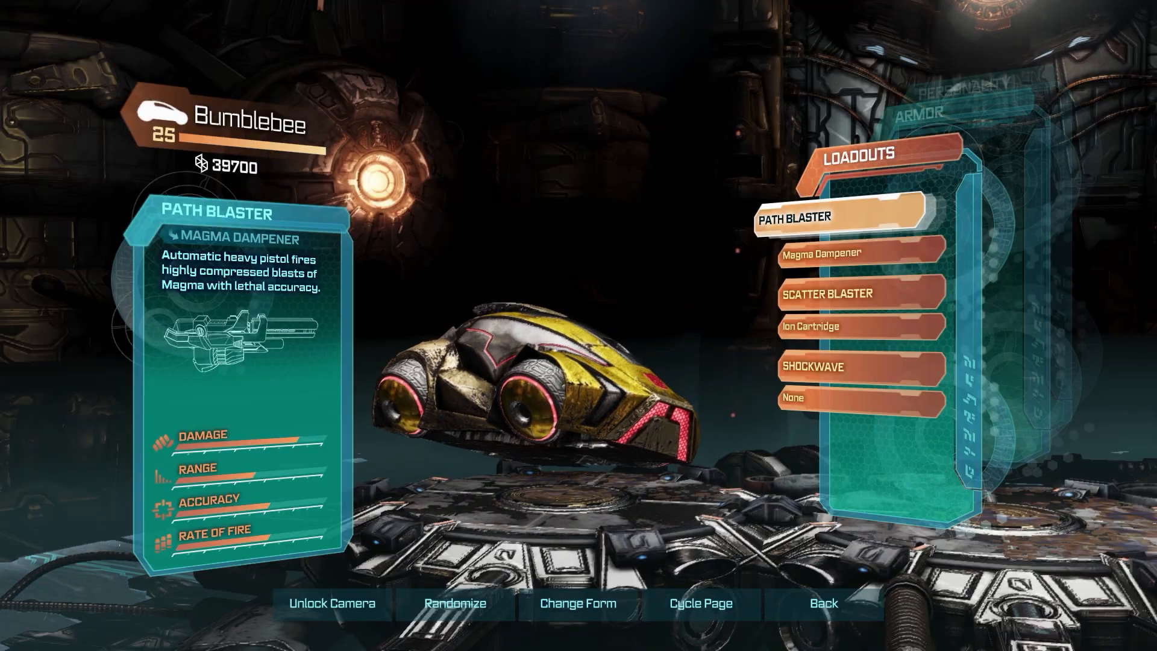
pyautogui.click(364, 616)
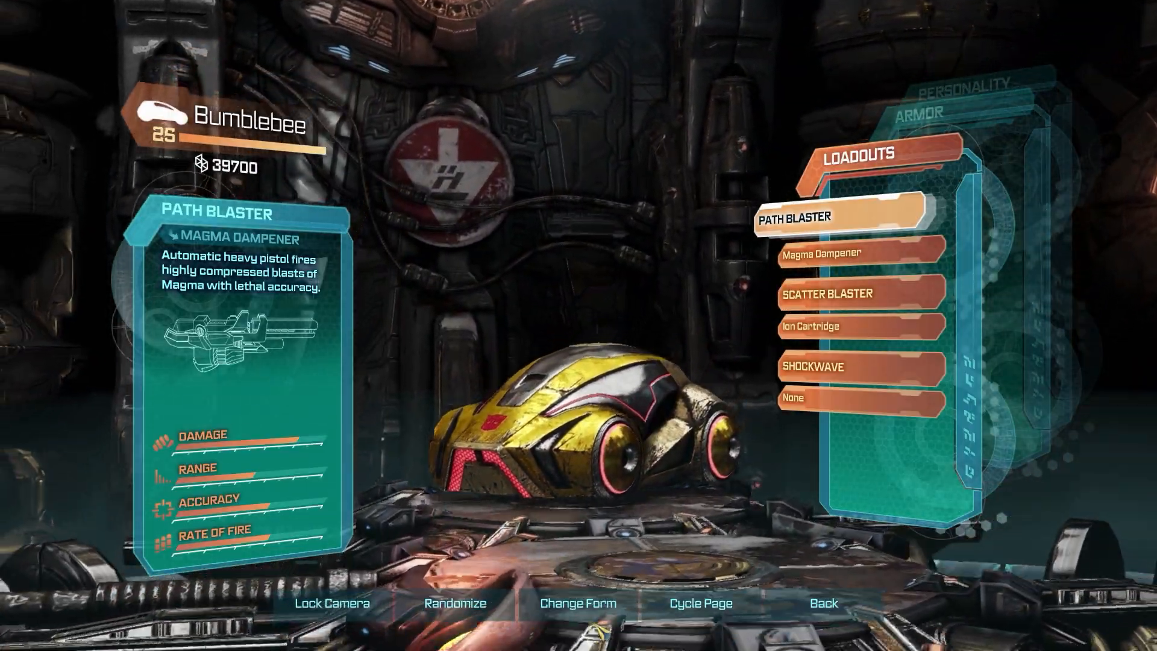
pyautogui.click(594, 603)
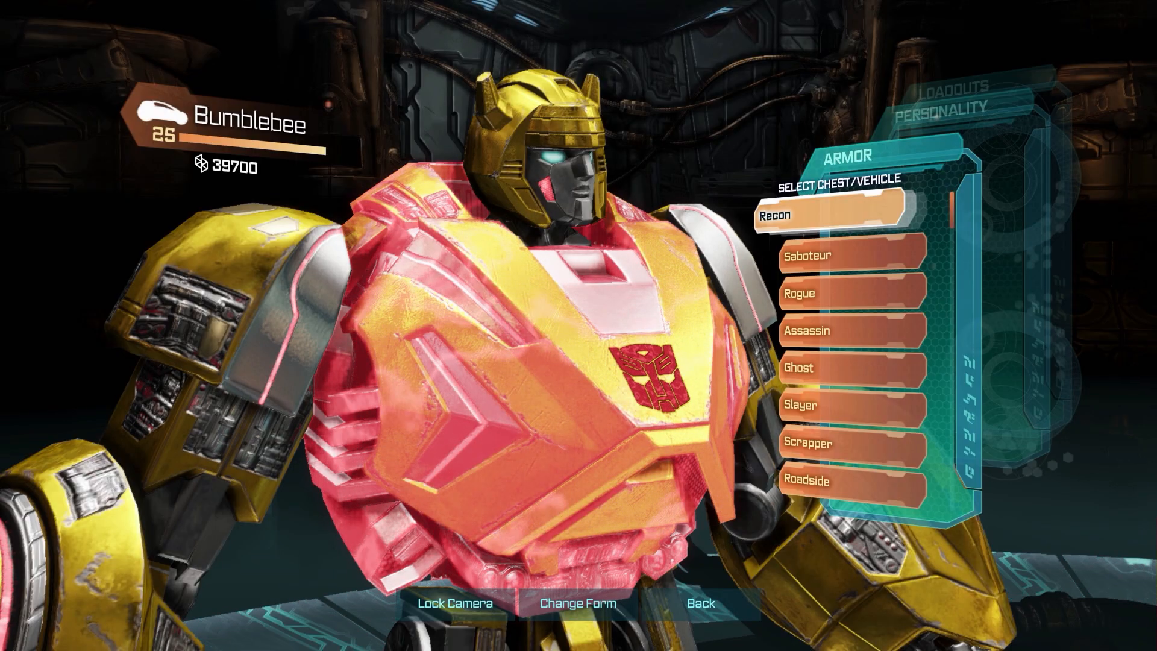
pyautogui.press('Escape')
pyautogui.press('Up')
pyautogui.press('Return')
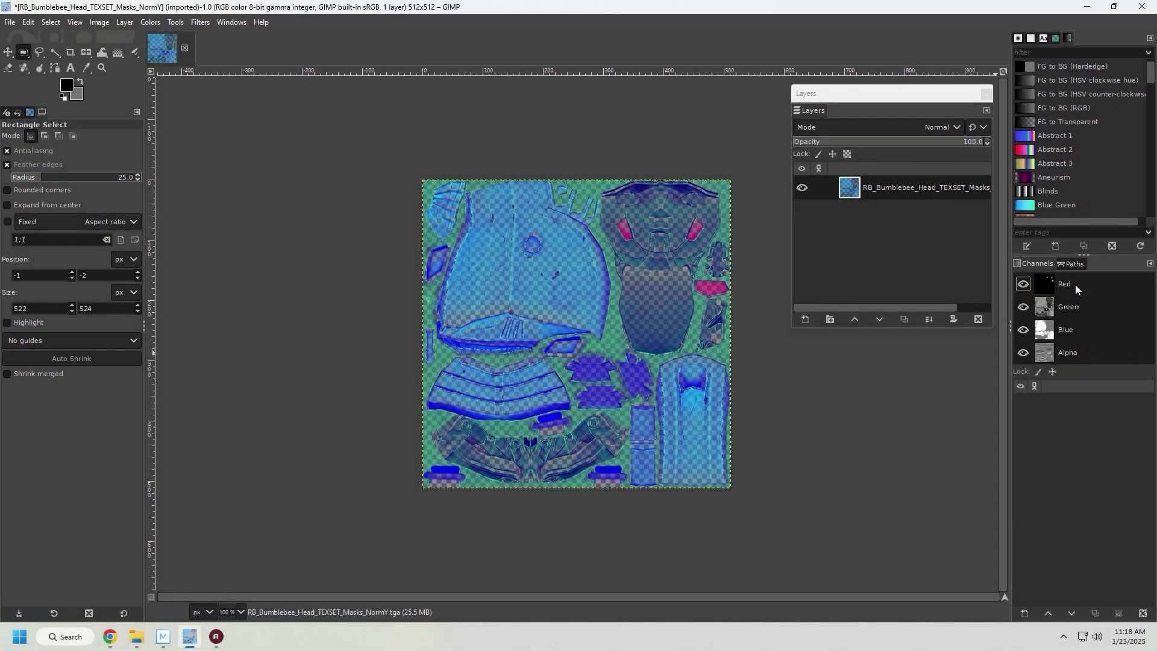
# - Switch to GIMP and bring the Red channel of the Bumblebee head Masks_NormY texture onto the canvas
pyautogui.moveTo(1075, 285); pyautogui.dragTo(575, 248)
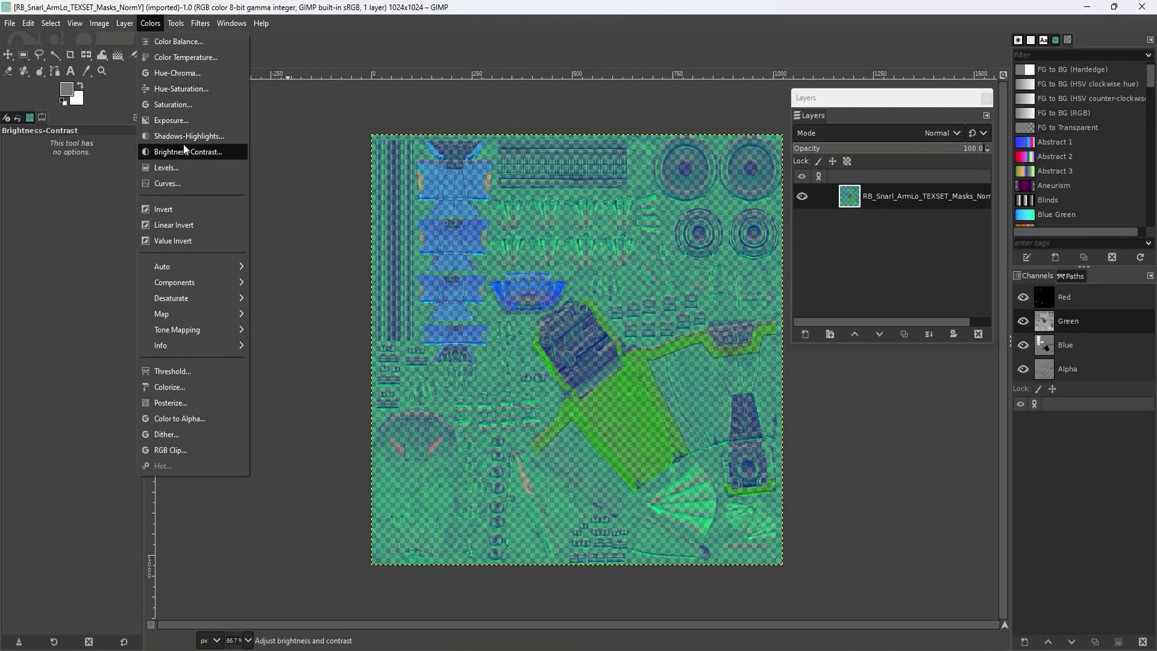
# - Lower the brightness of the Green channel to -127 in the RB_Snarl_ArmLo_TEXSET_Masks_NormY texture
pyautogui.click(184, 146)
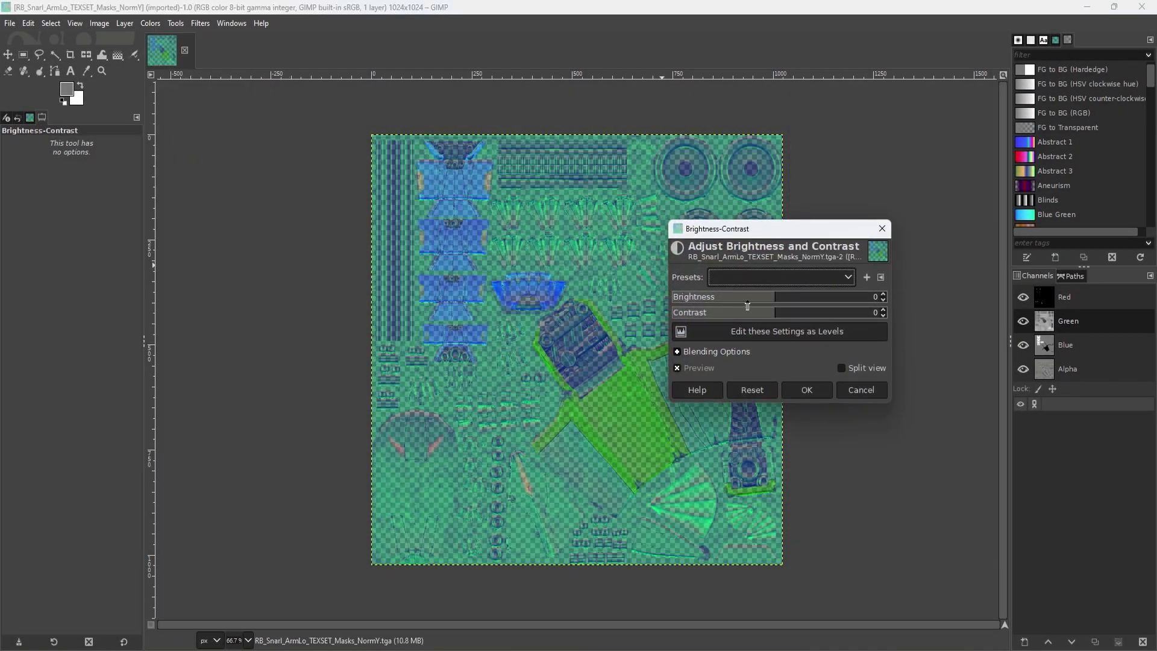
pyautogui.moveTo(770, 299); pyautogui.dragTo(521, 295)
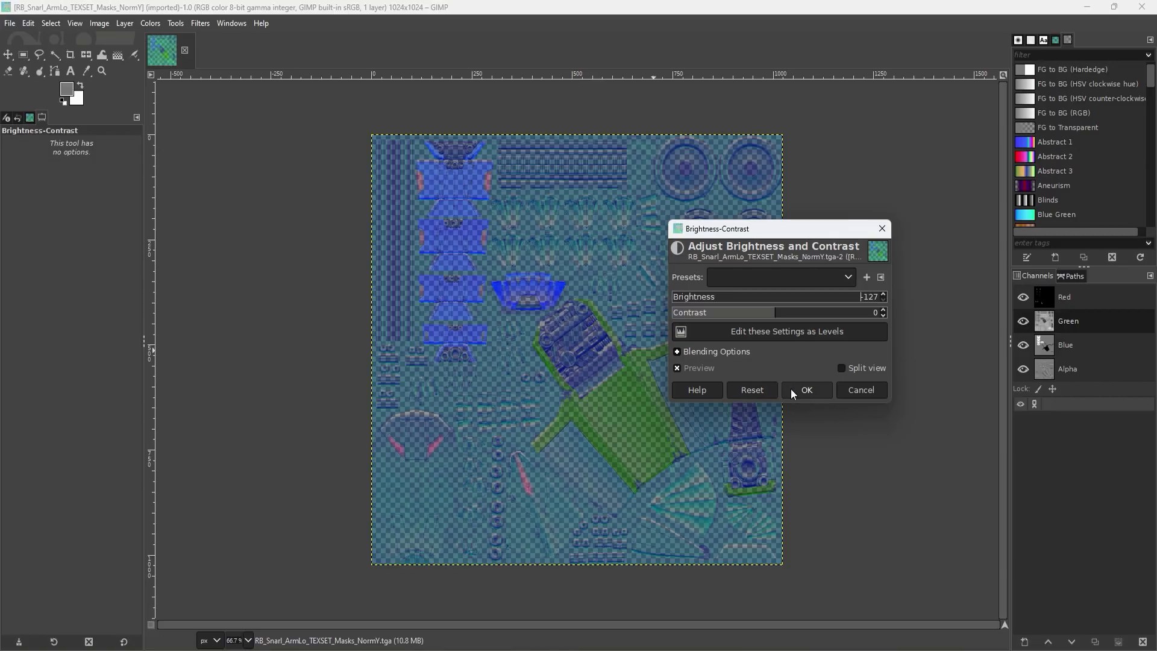
pyautogui.click(812, 390)
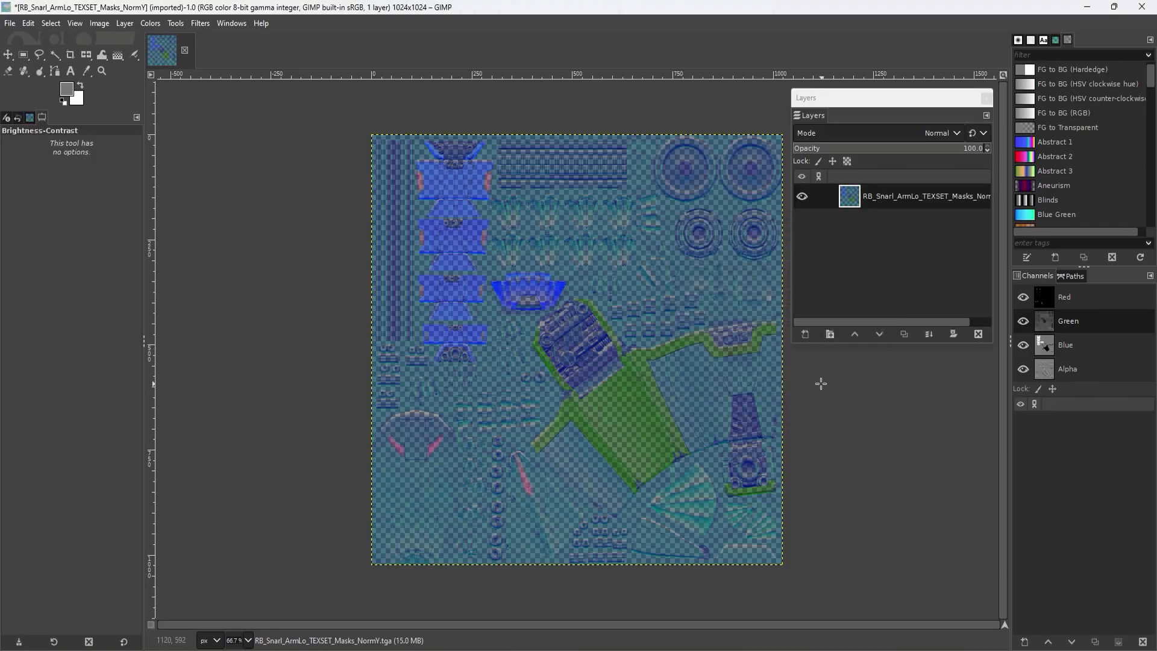